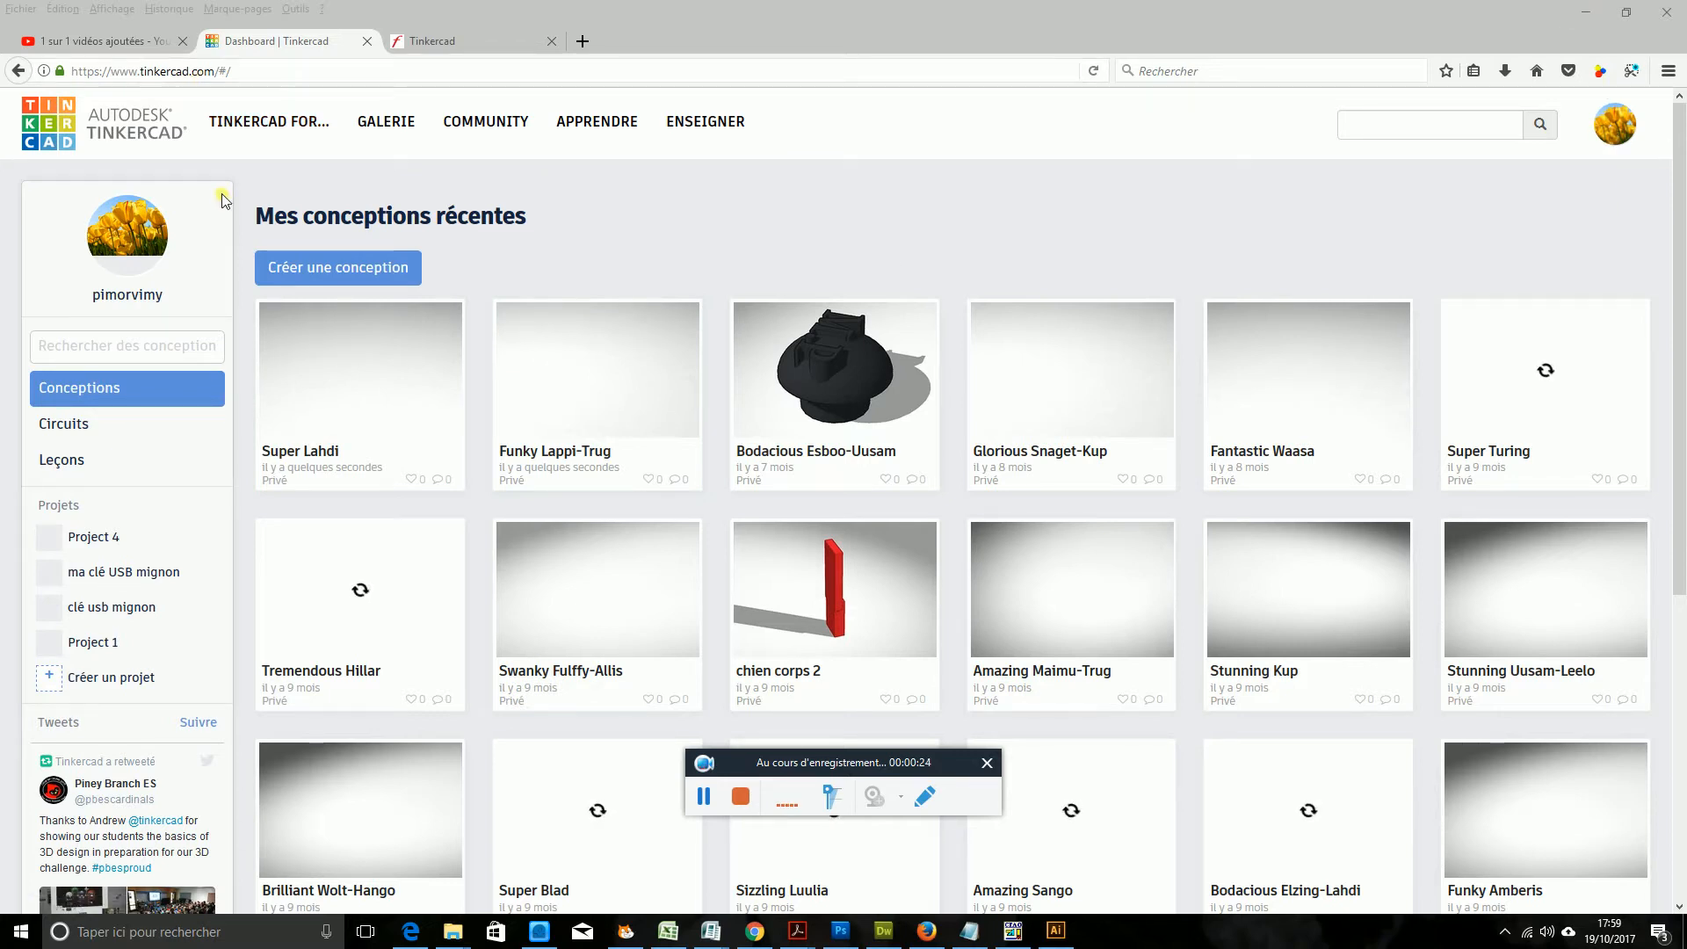
- Create a new 3D design from the dashboard
{"action": "left_click", "coordinate": [338, 274]}
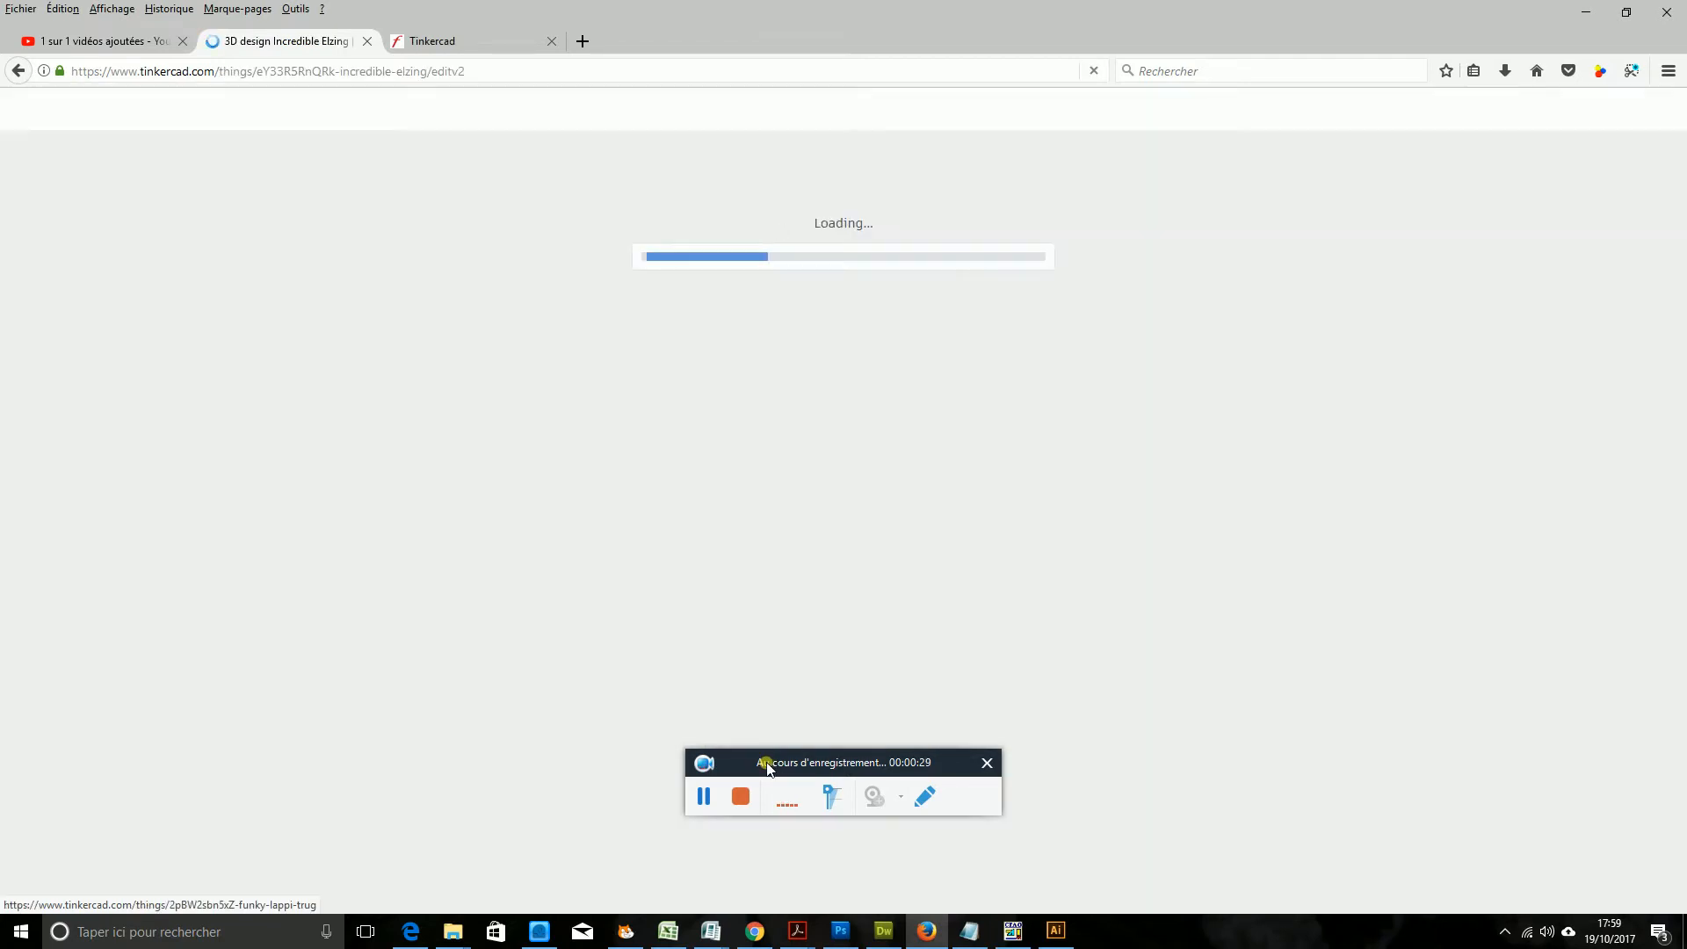
{"action": "left_click_drag", "start_coordinate": [770, 765], "coordinate": [1373, 826]}
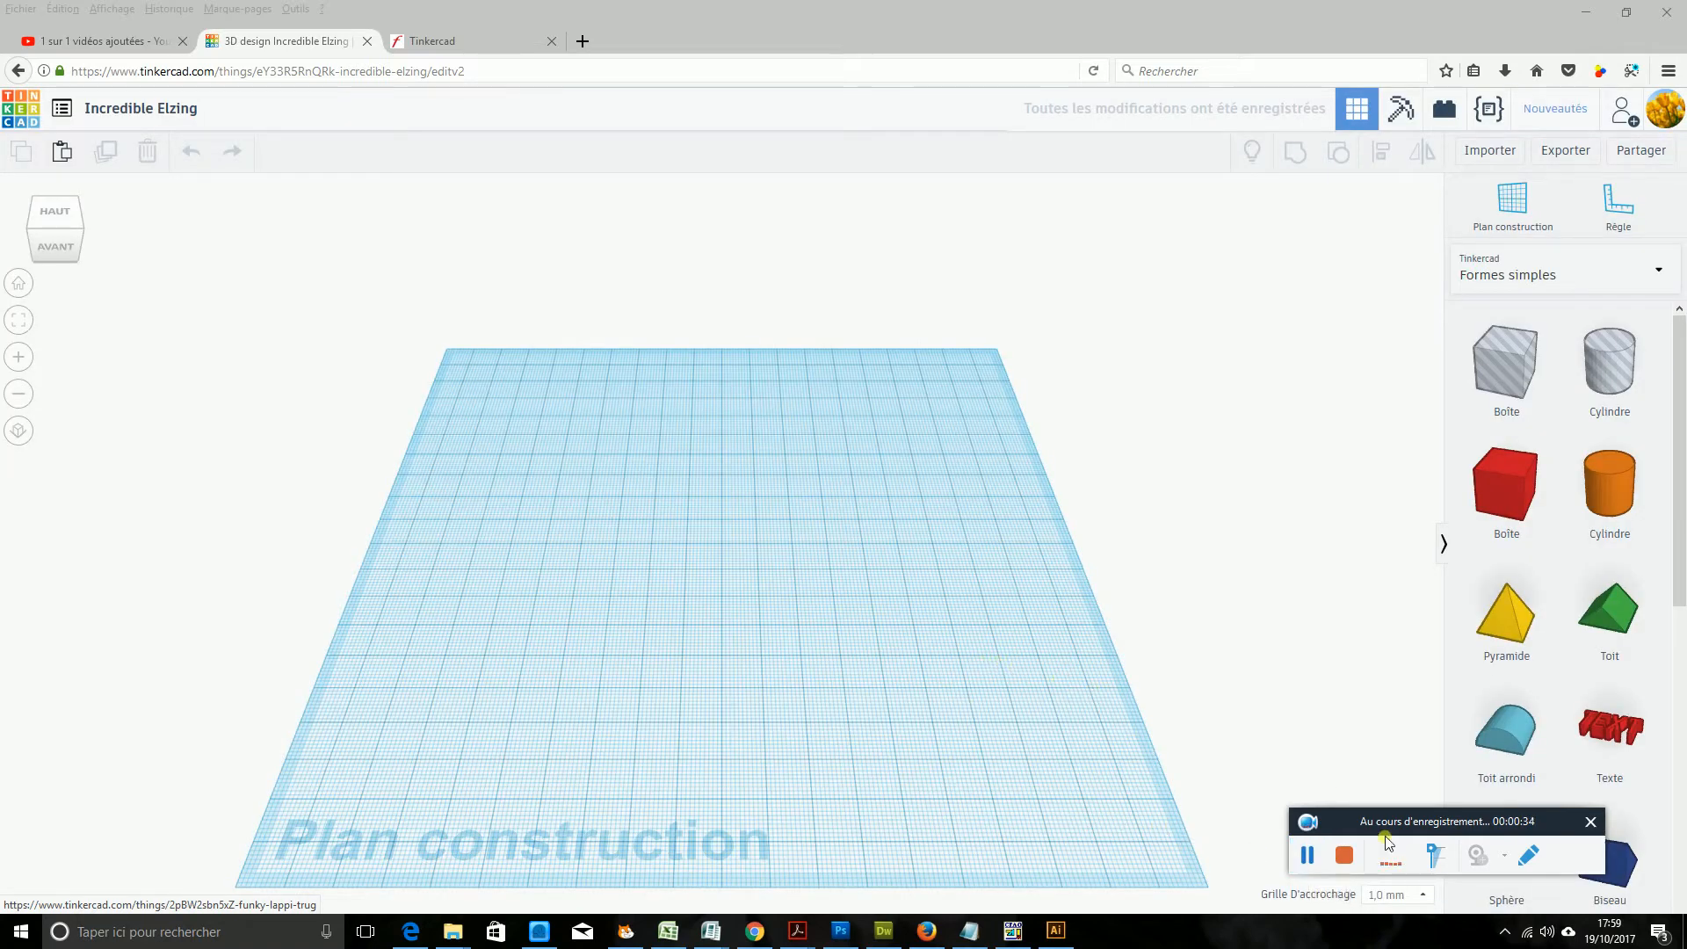
{"action": "left_click_drag", "start_coordinate": [1375, 820], "coordinate": [1382, 669]}
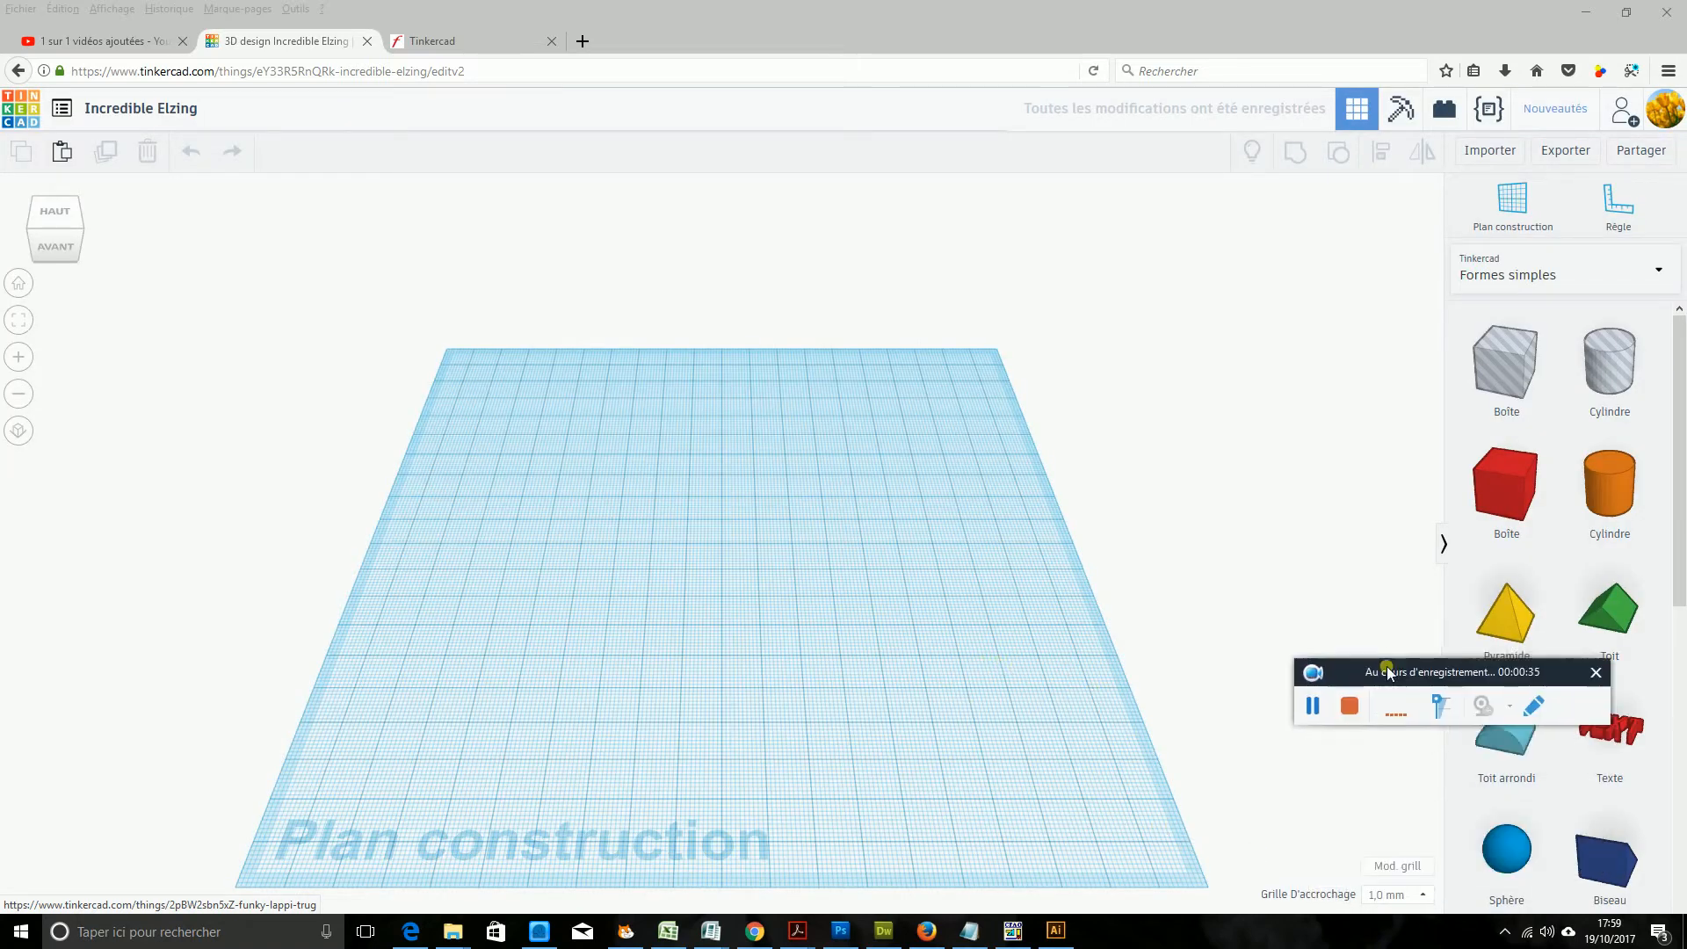
- Set the workplane grid to 100 mm wide and 100 mm high
{"action": "left_click", "coordinate": [1400, 867]}
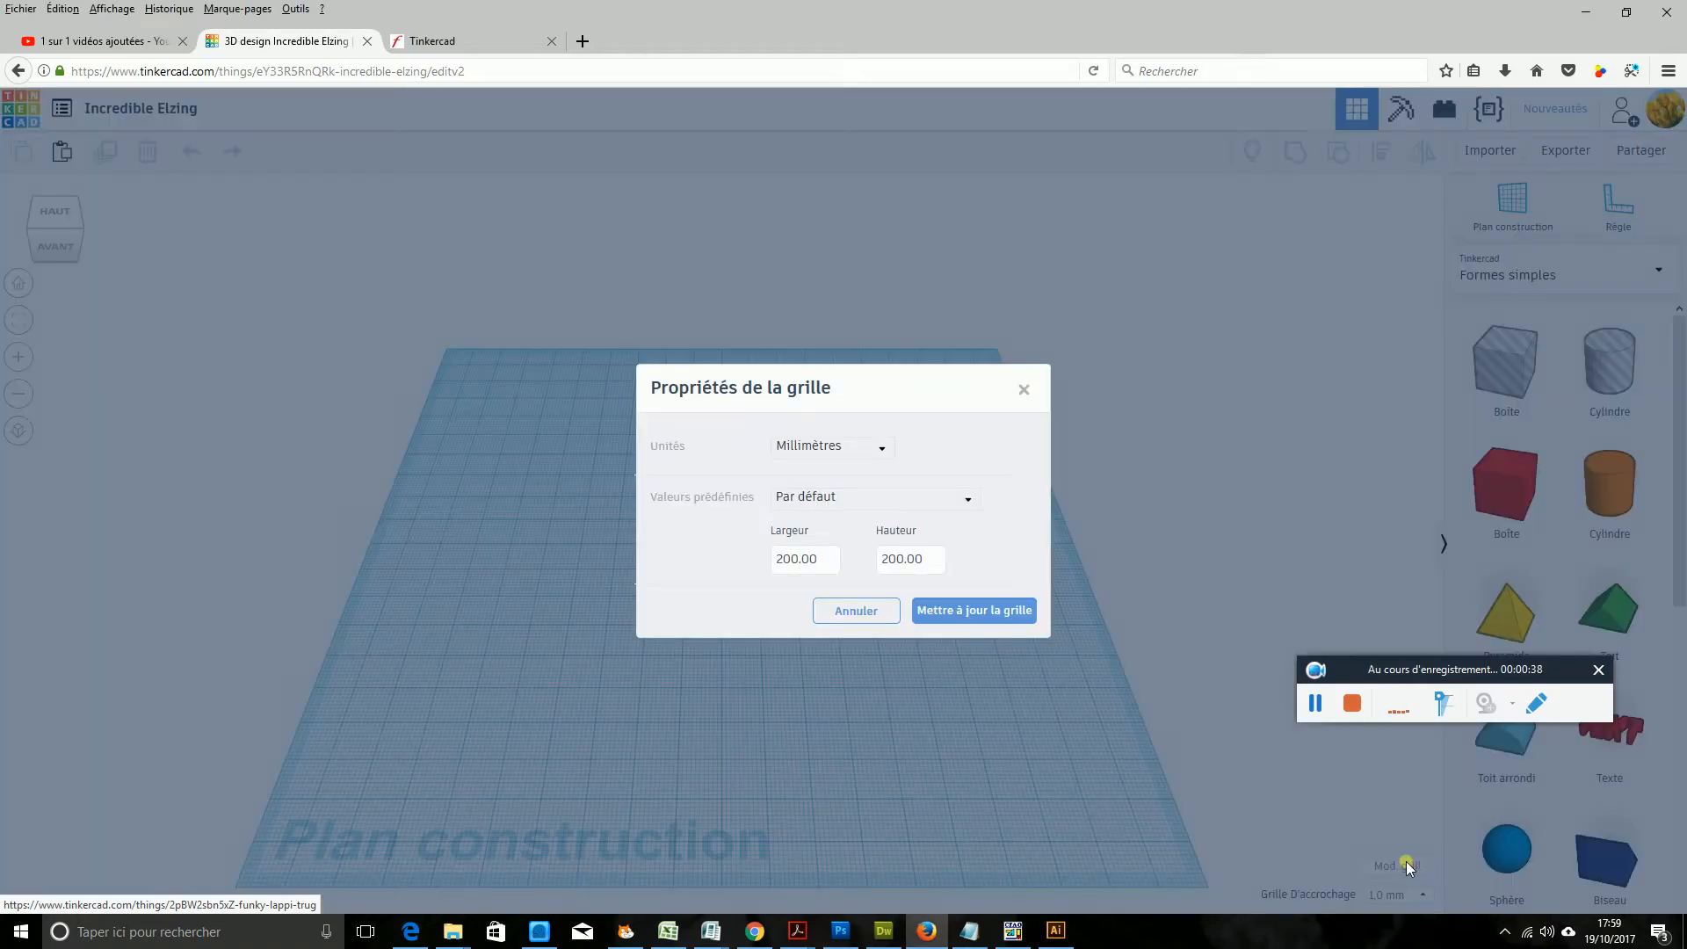
{"action": "left_click_drag", "start_coordinate": [830, 560], "coordinate": [704, 553]}
{"action": "type", "text": "1"}
{"action": "key", "text": "Tab"}
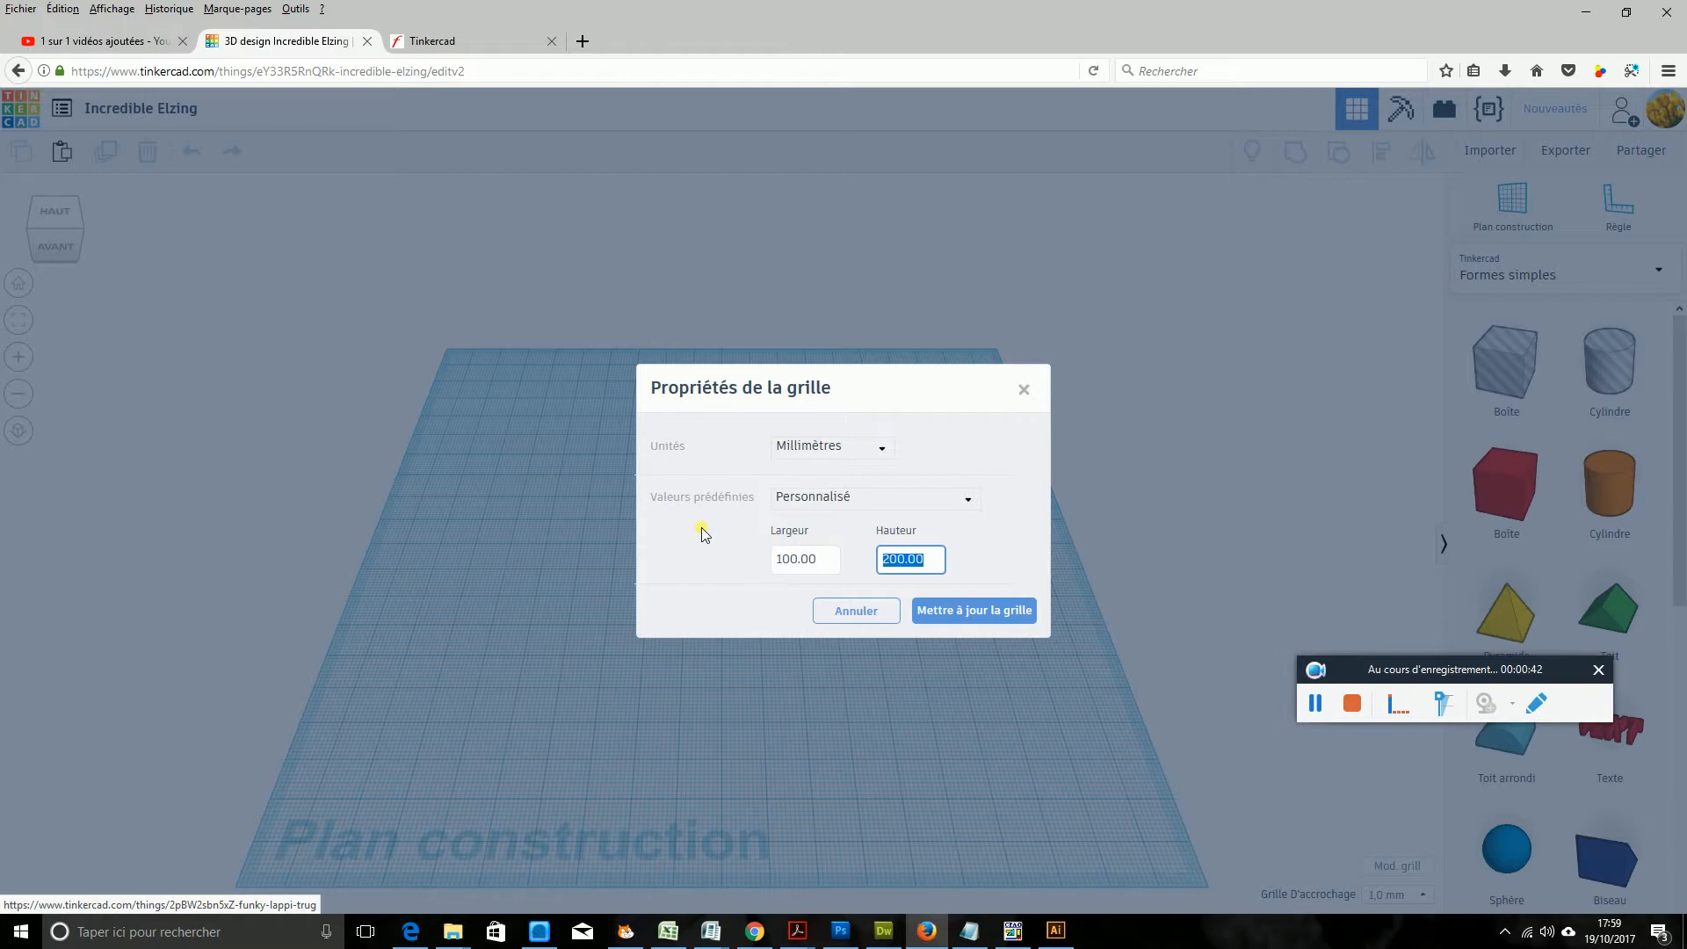
{"action": "type", "text": "100"}
{"action": "left_click", "coordinate": [957, 624]}
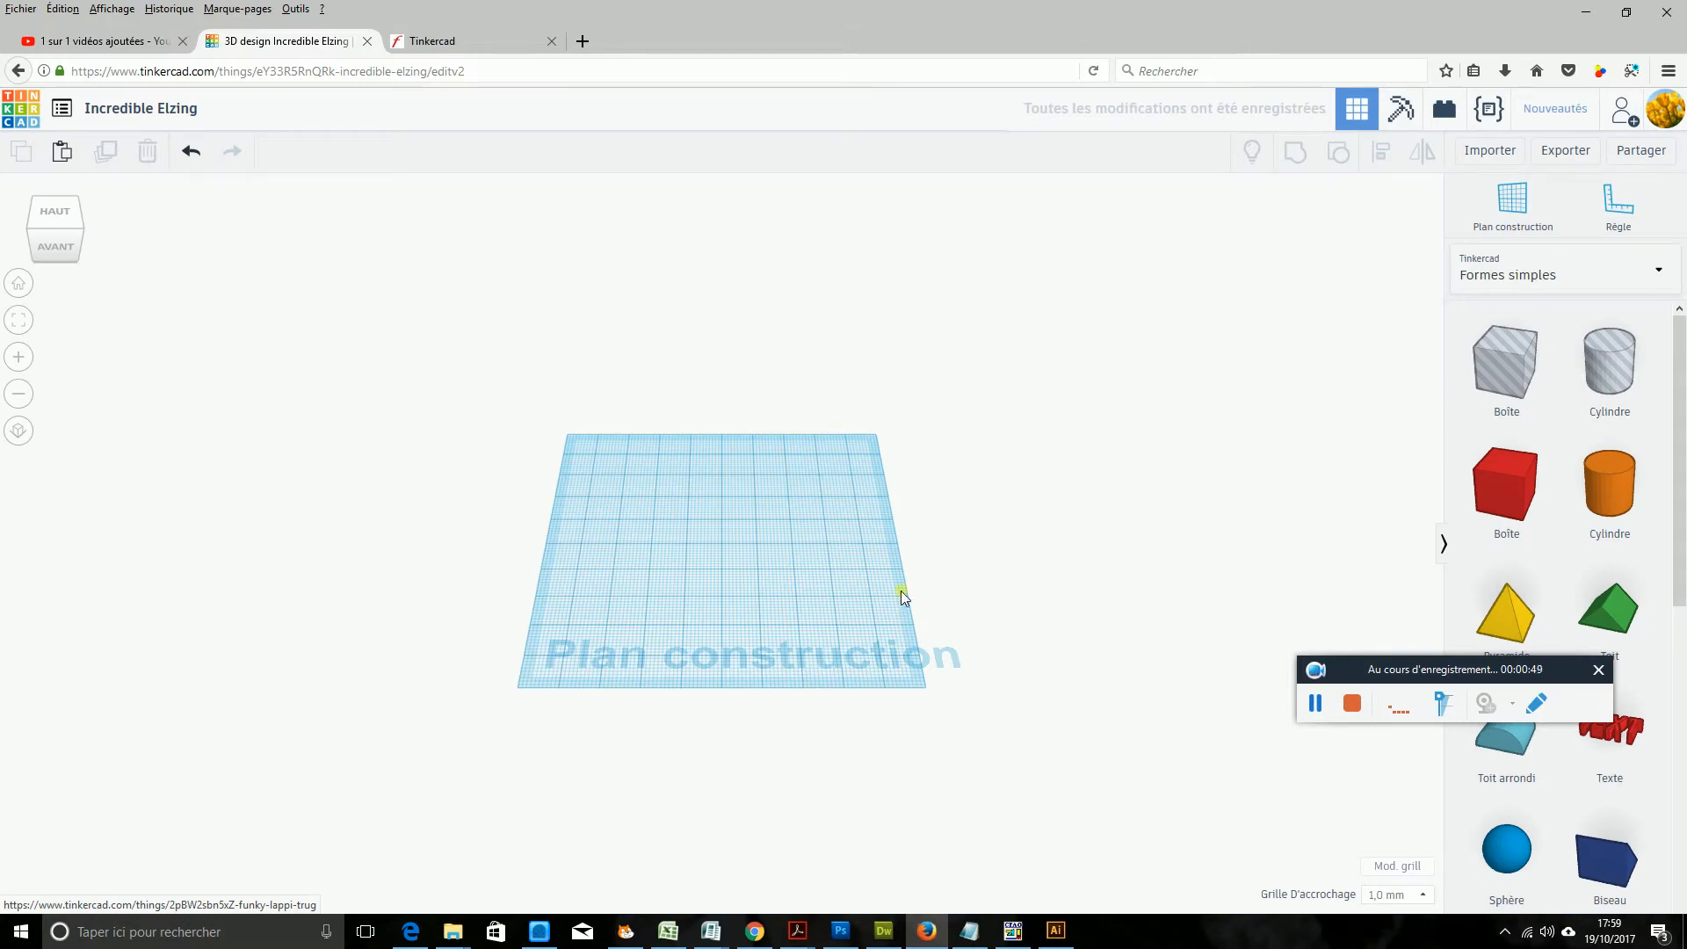
- Examine the empty workplane from an angle, from the front and from below, and restore the home view
{"action": "right_click_drag", "start_coordinate": [919, 595], "coordinate": [1031, 608]}
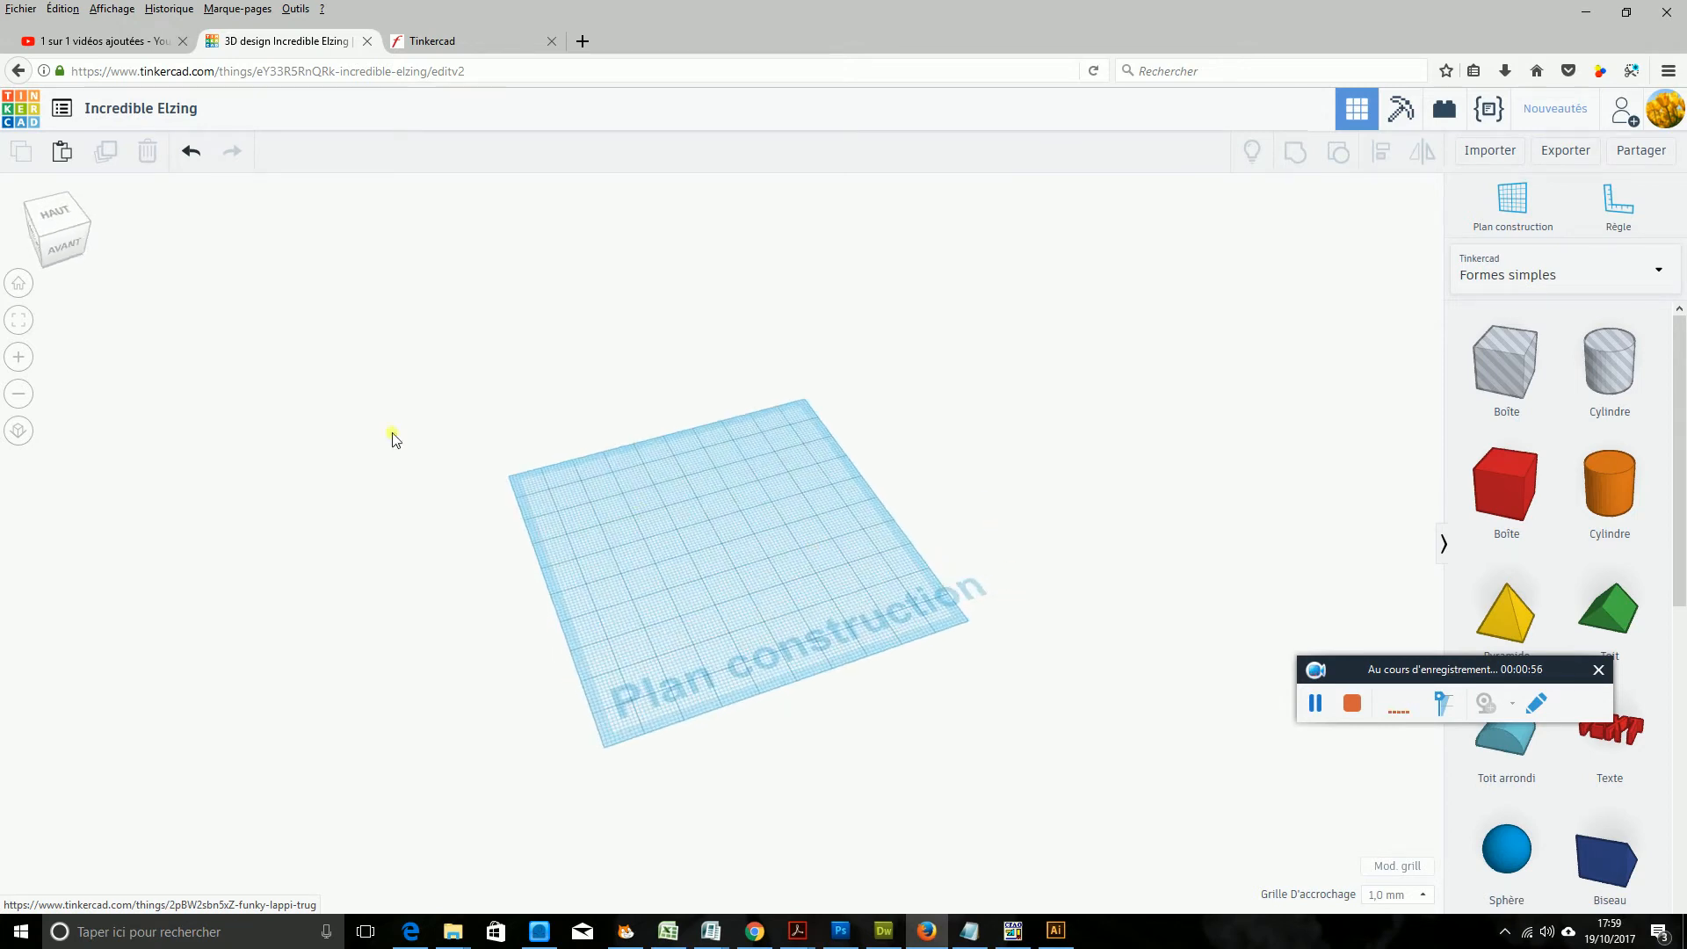
{"action": "left_click", "coordinate": [22, 283]}
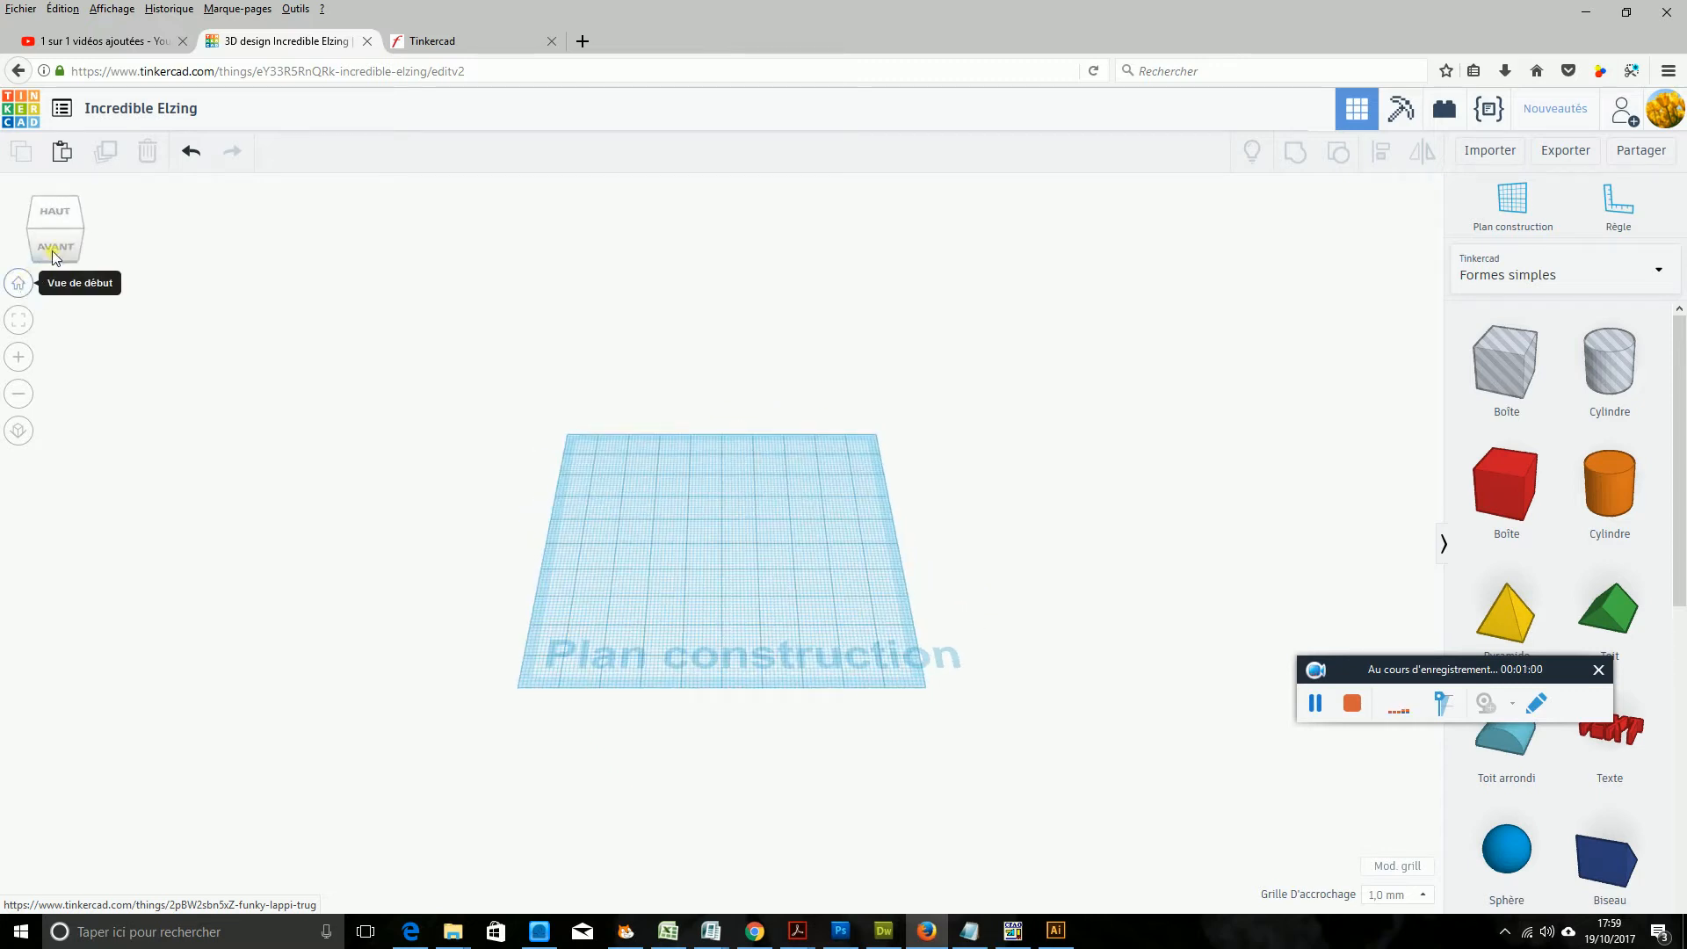
{"action": "left_click", "coordinate": [53, 249]}
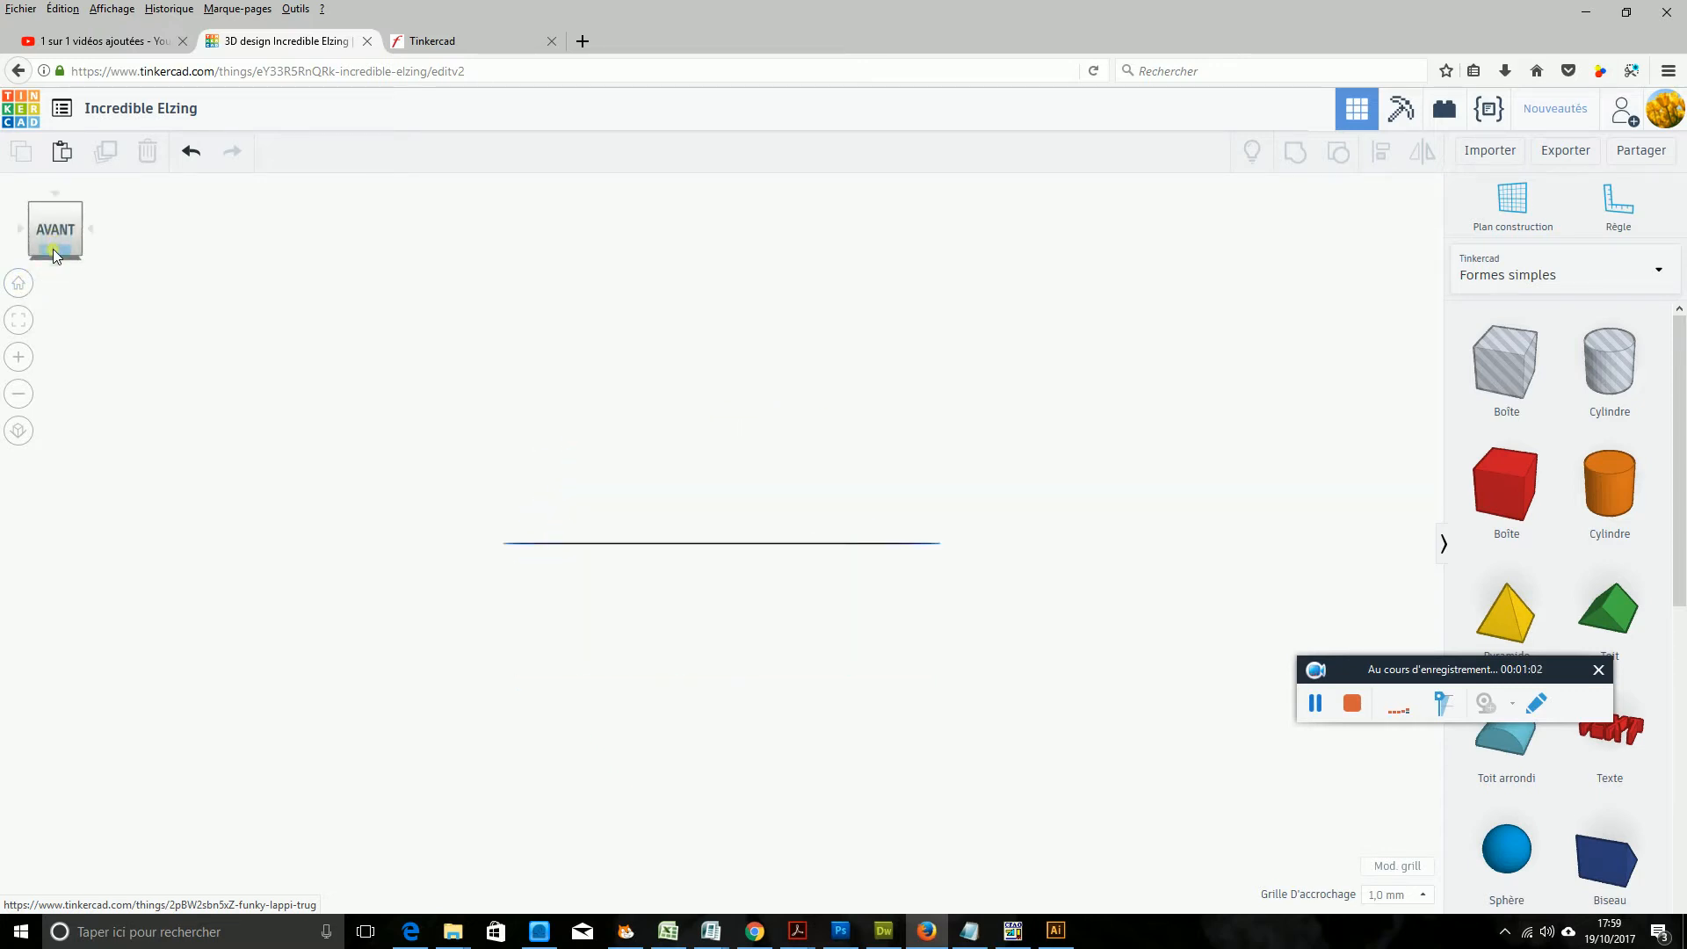
{"action": "left_click", "coordinate": [55, 261]}
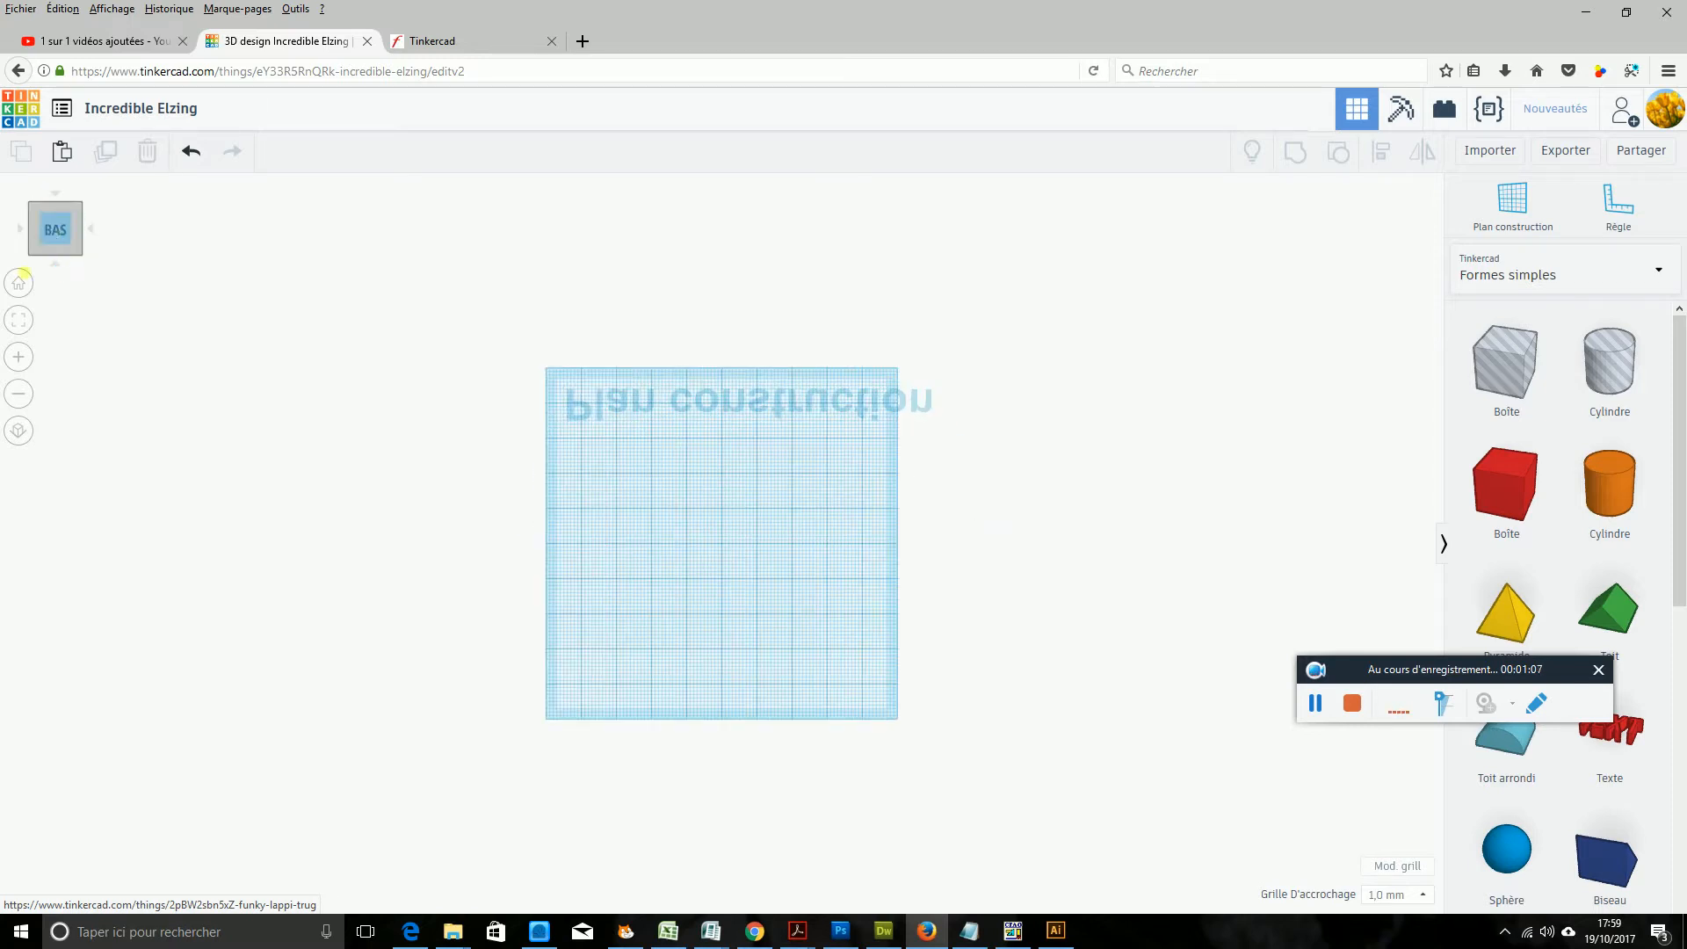
{"action": "left_click", "coordinate": [21, 282]}
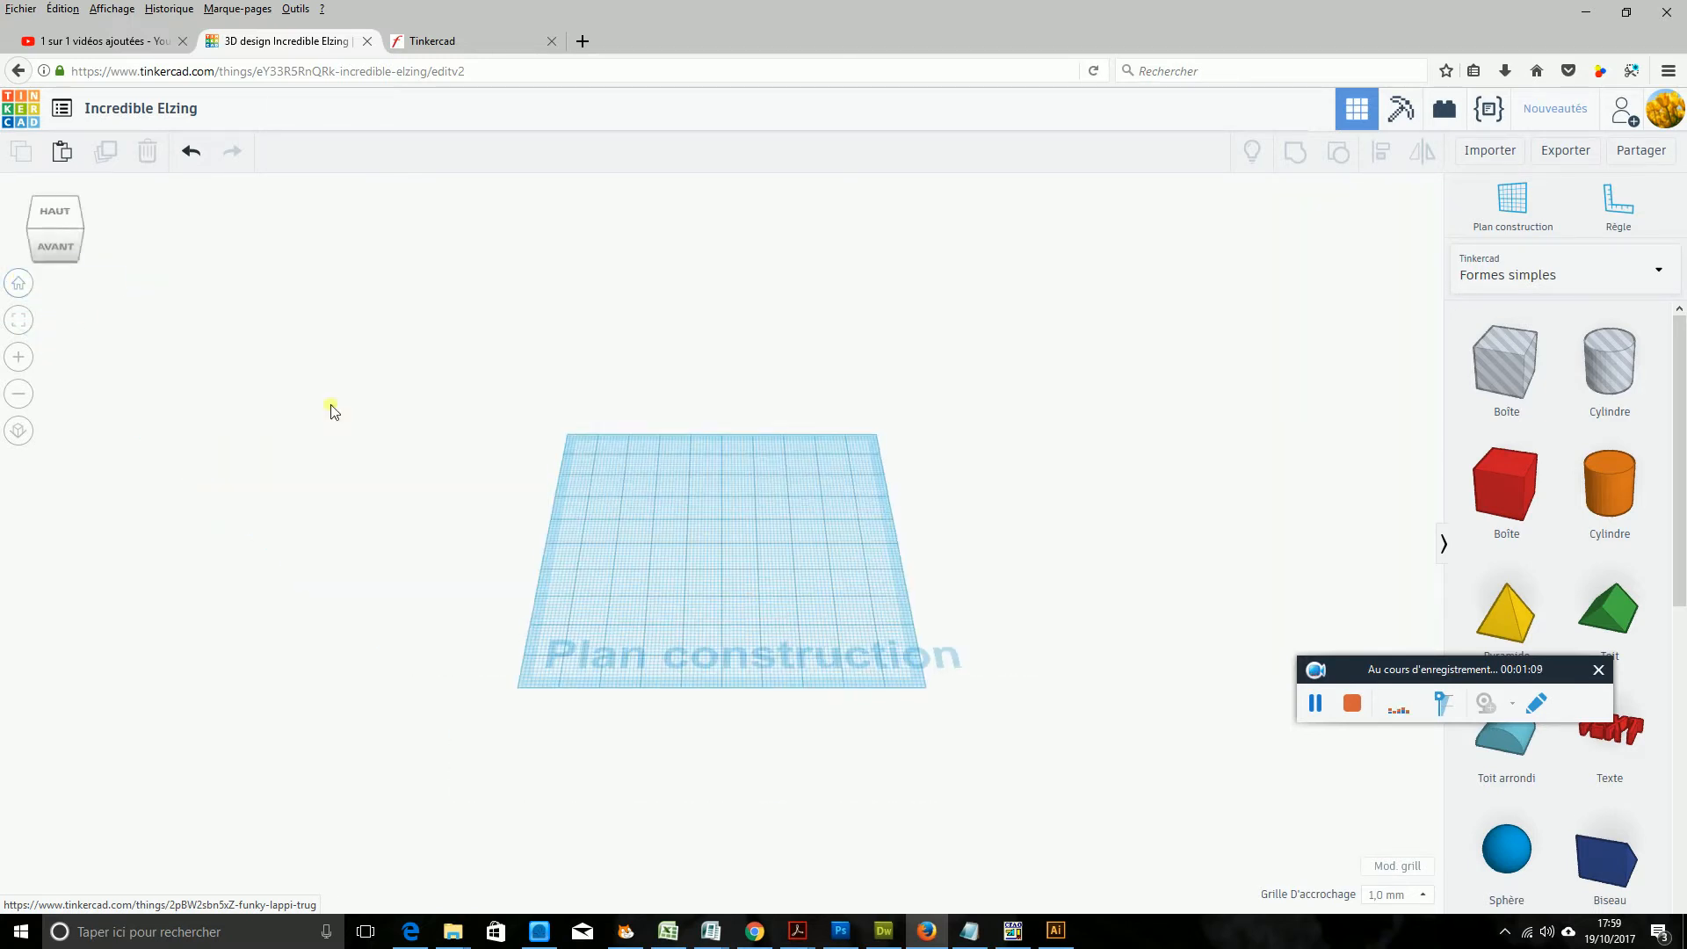
- Import mignon-contour.svg from the mignon folder onto the workplane, centred on the artboard at a scale of 60
{"action": "right_click_drag", "start_coordinate": [755, 556], "coordinate": [791, 547]}
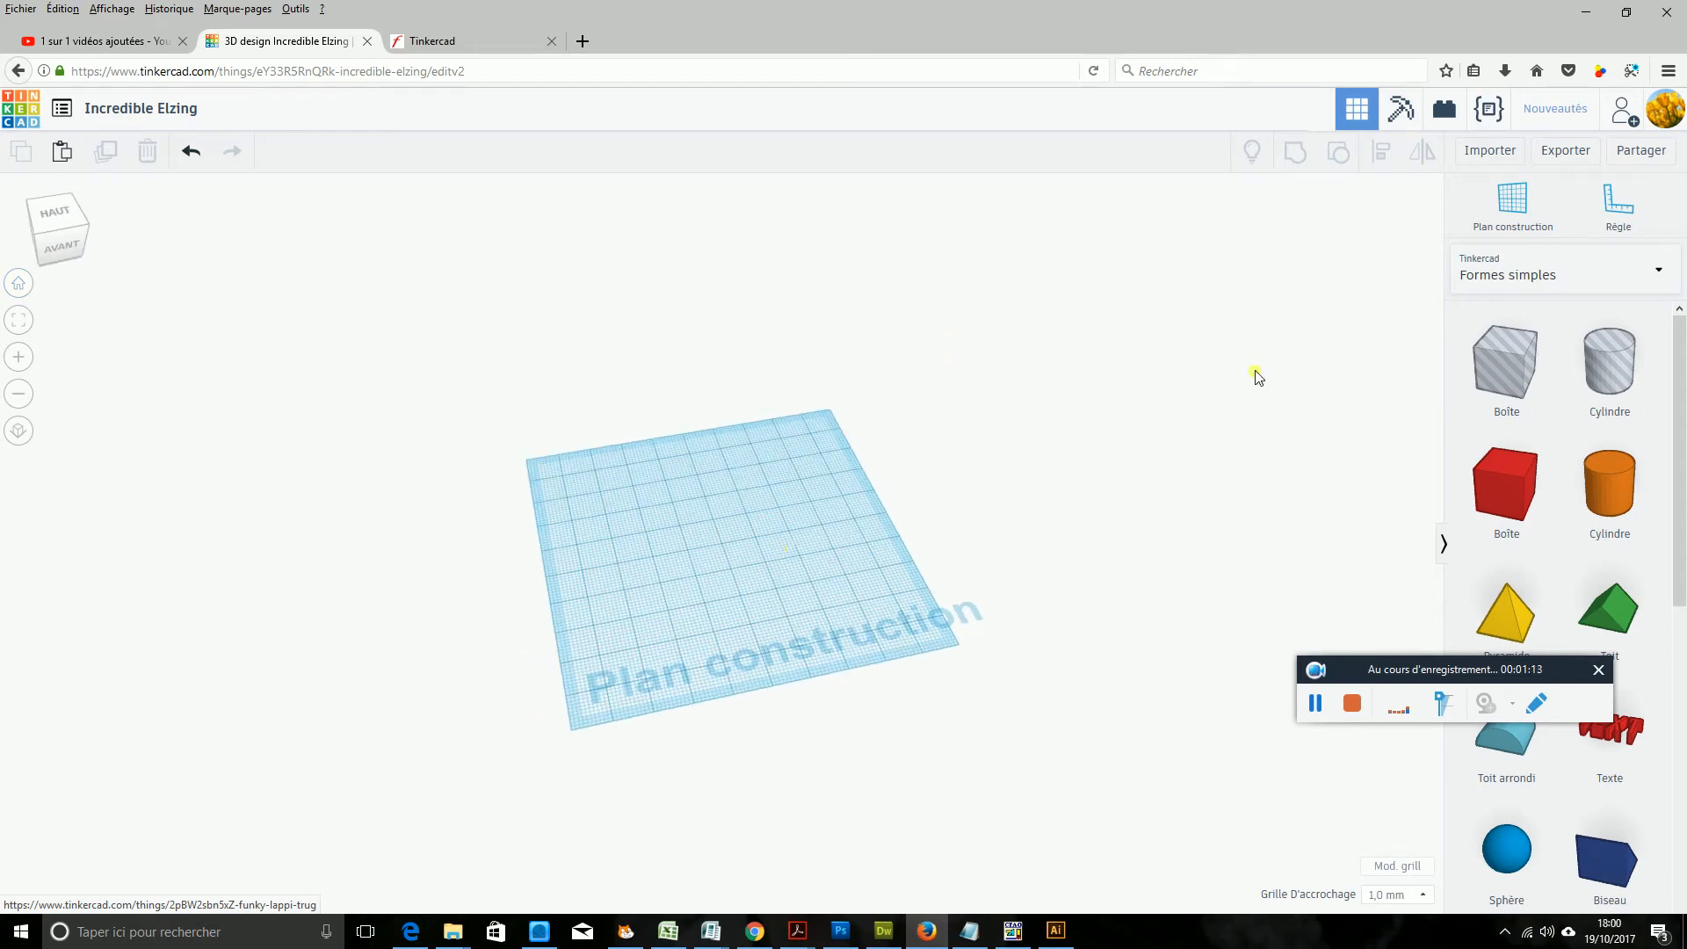
{"action": "left_click", "coordinate": [1490, 158]}
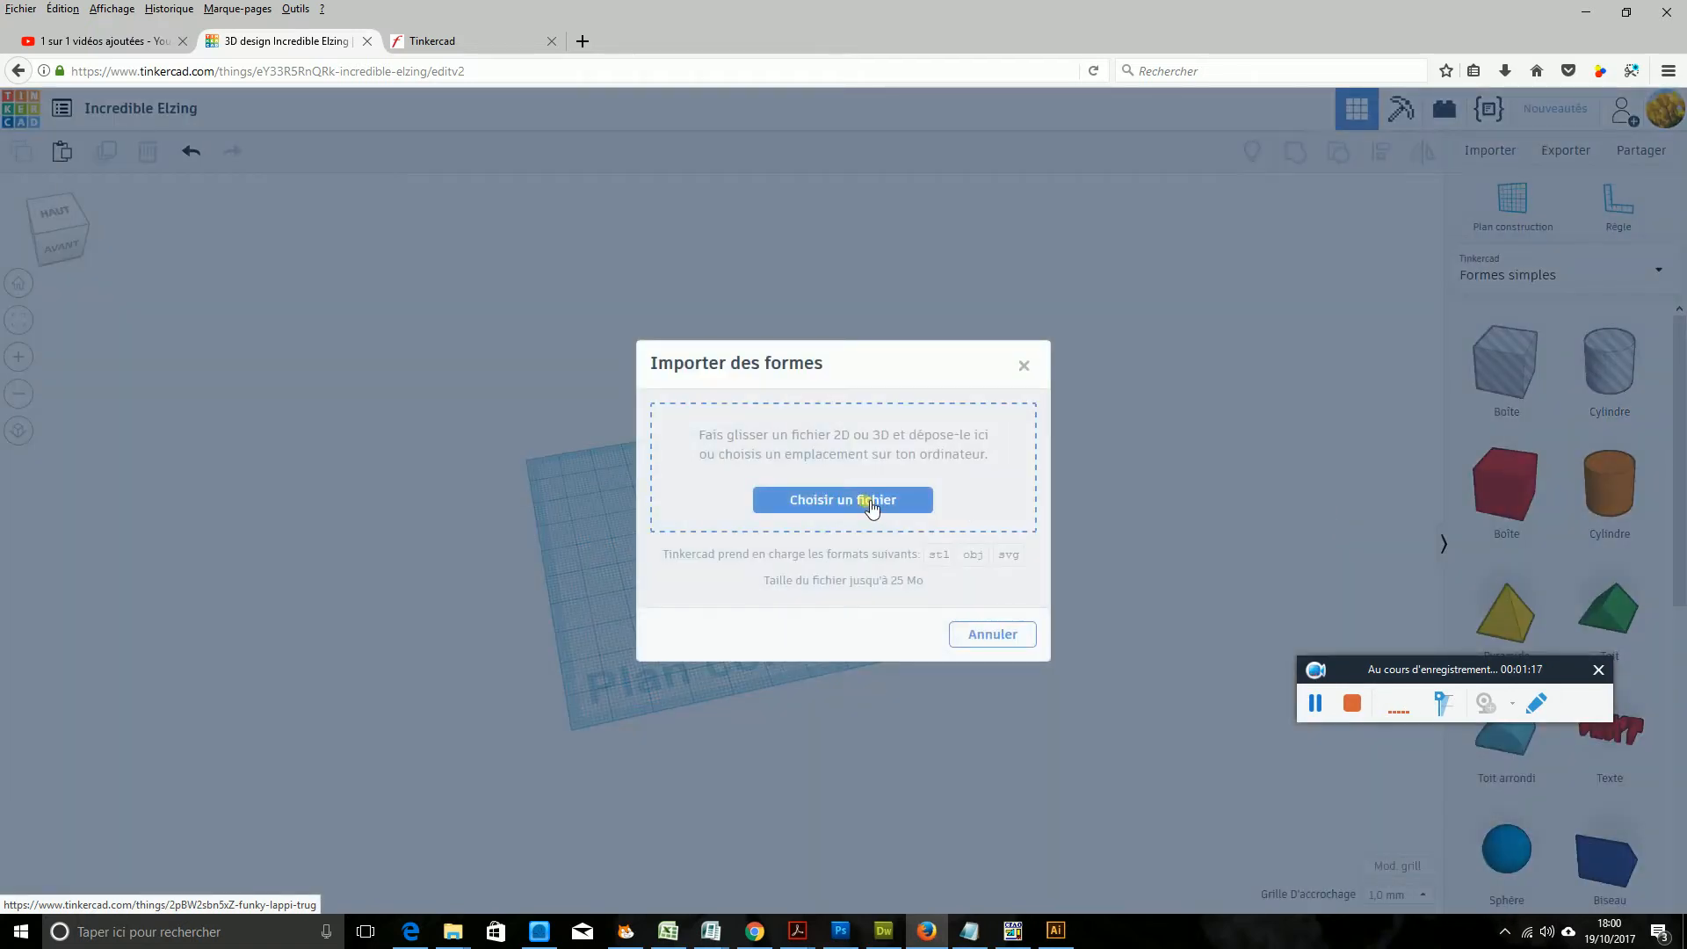
{"action": "left_click", "coordinate": [865, 499]}
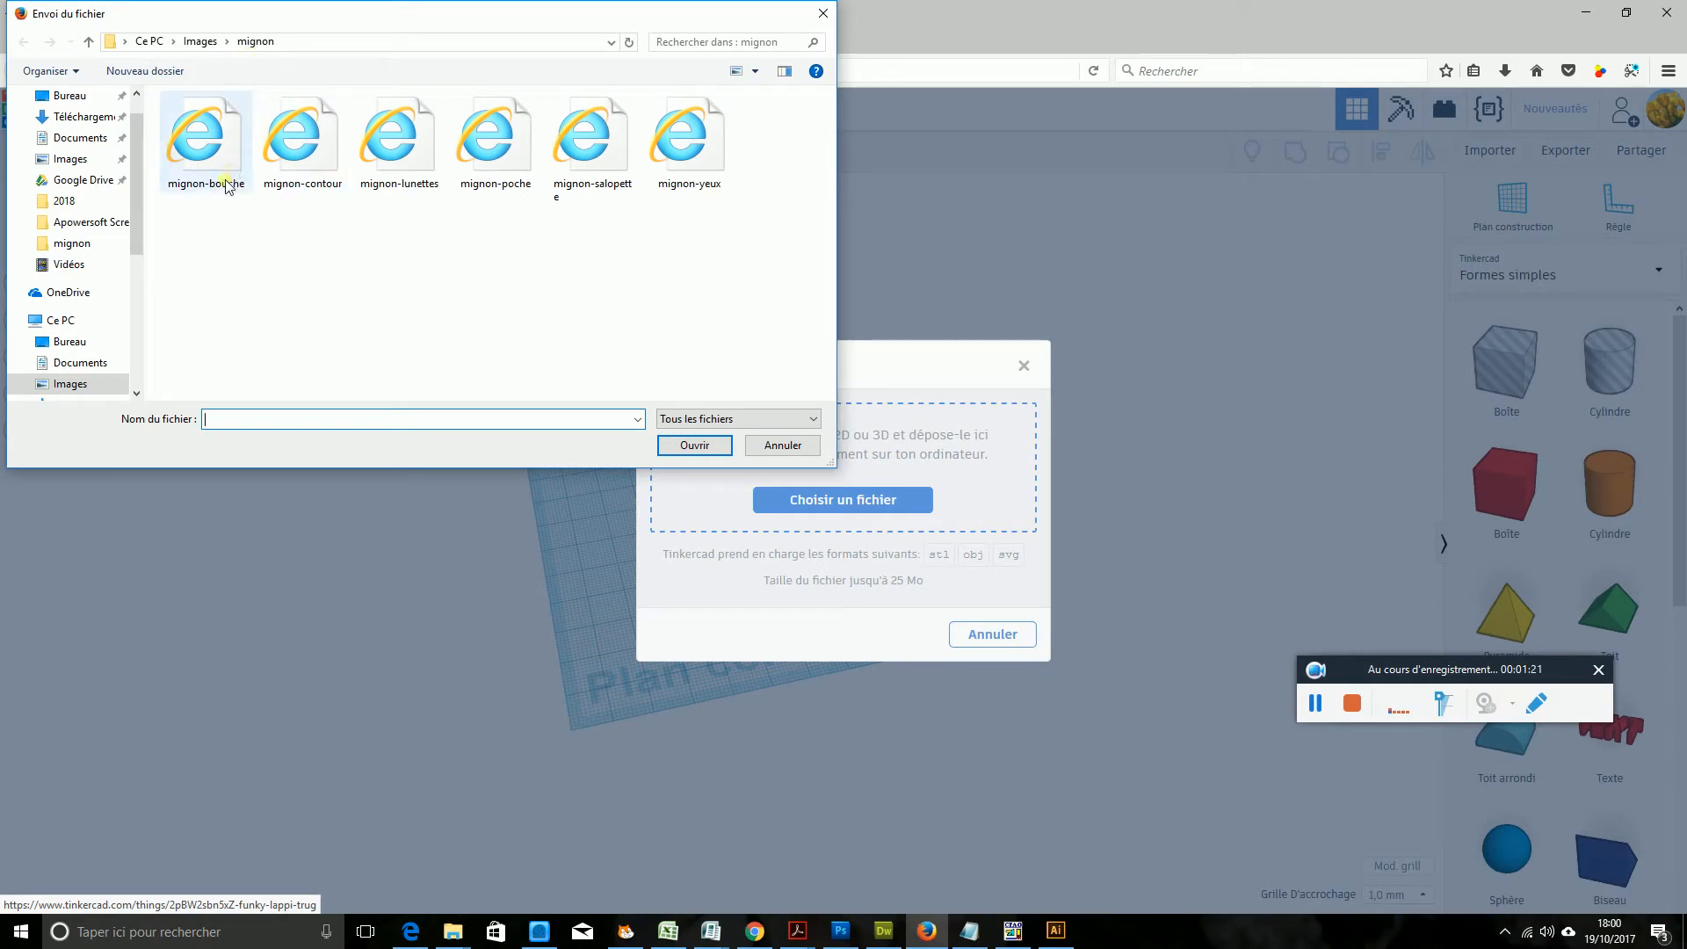
{"action": "left_click", "coordinate": [313, 166]}
{"action": "left_click", "coordinate": [694, 445]}
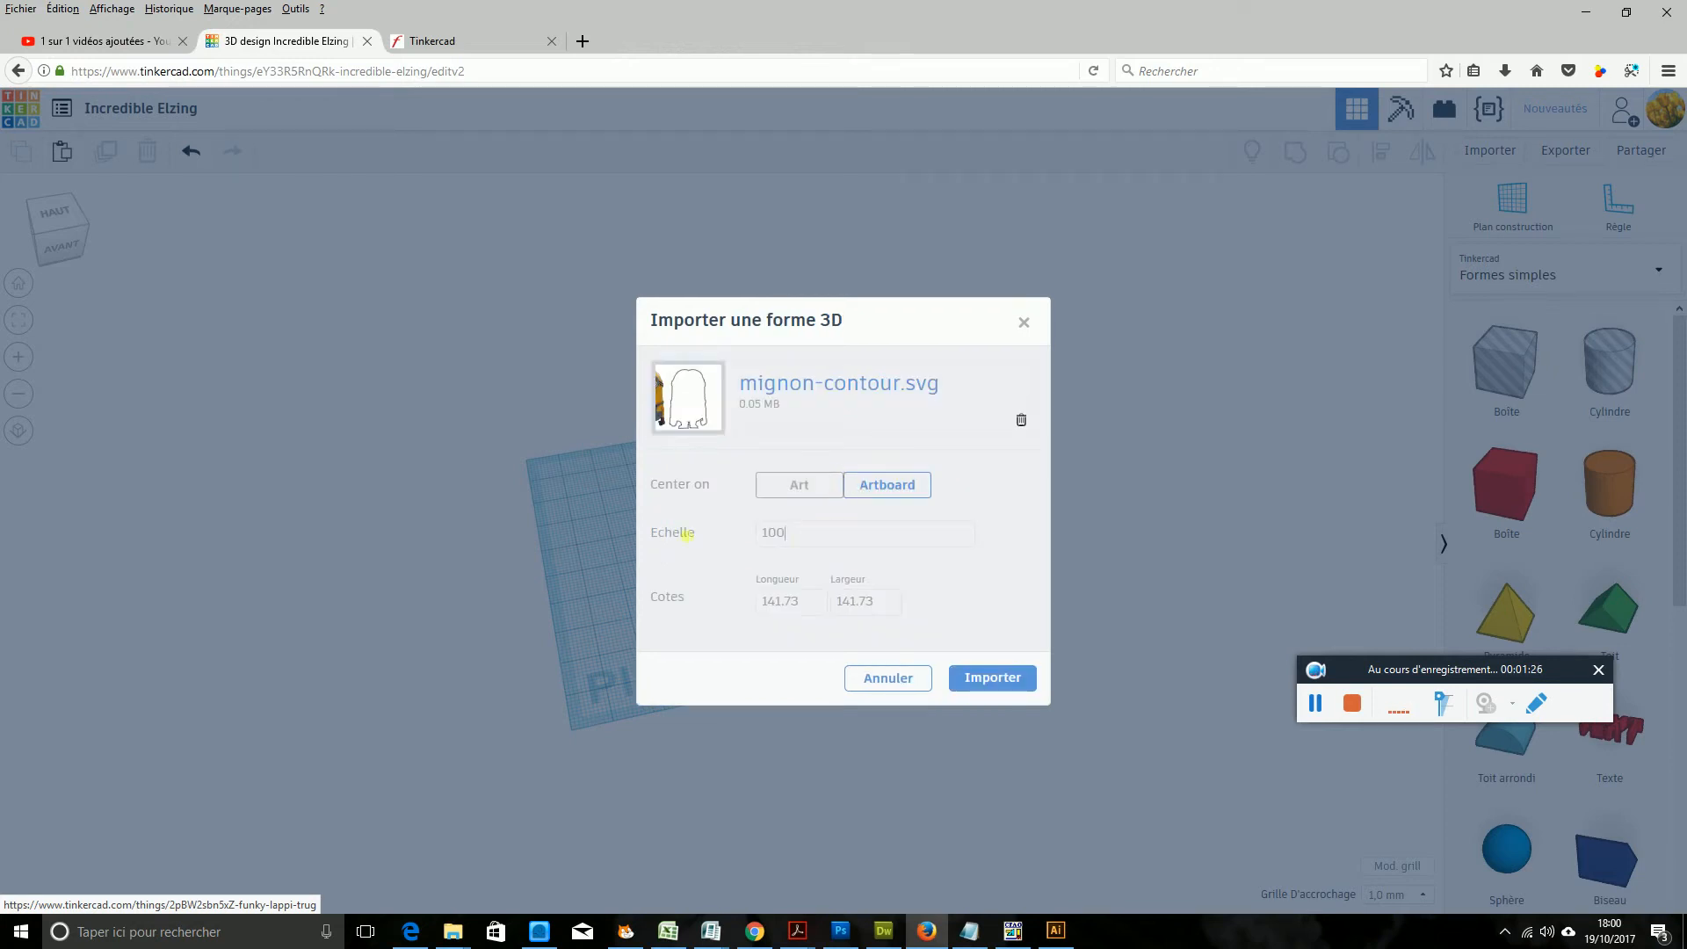
{"action": "type", "text": "60"}
{"action": "left_click", "coordinate": [993, 678]}
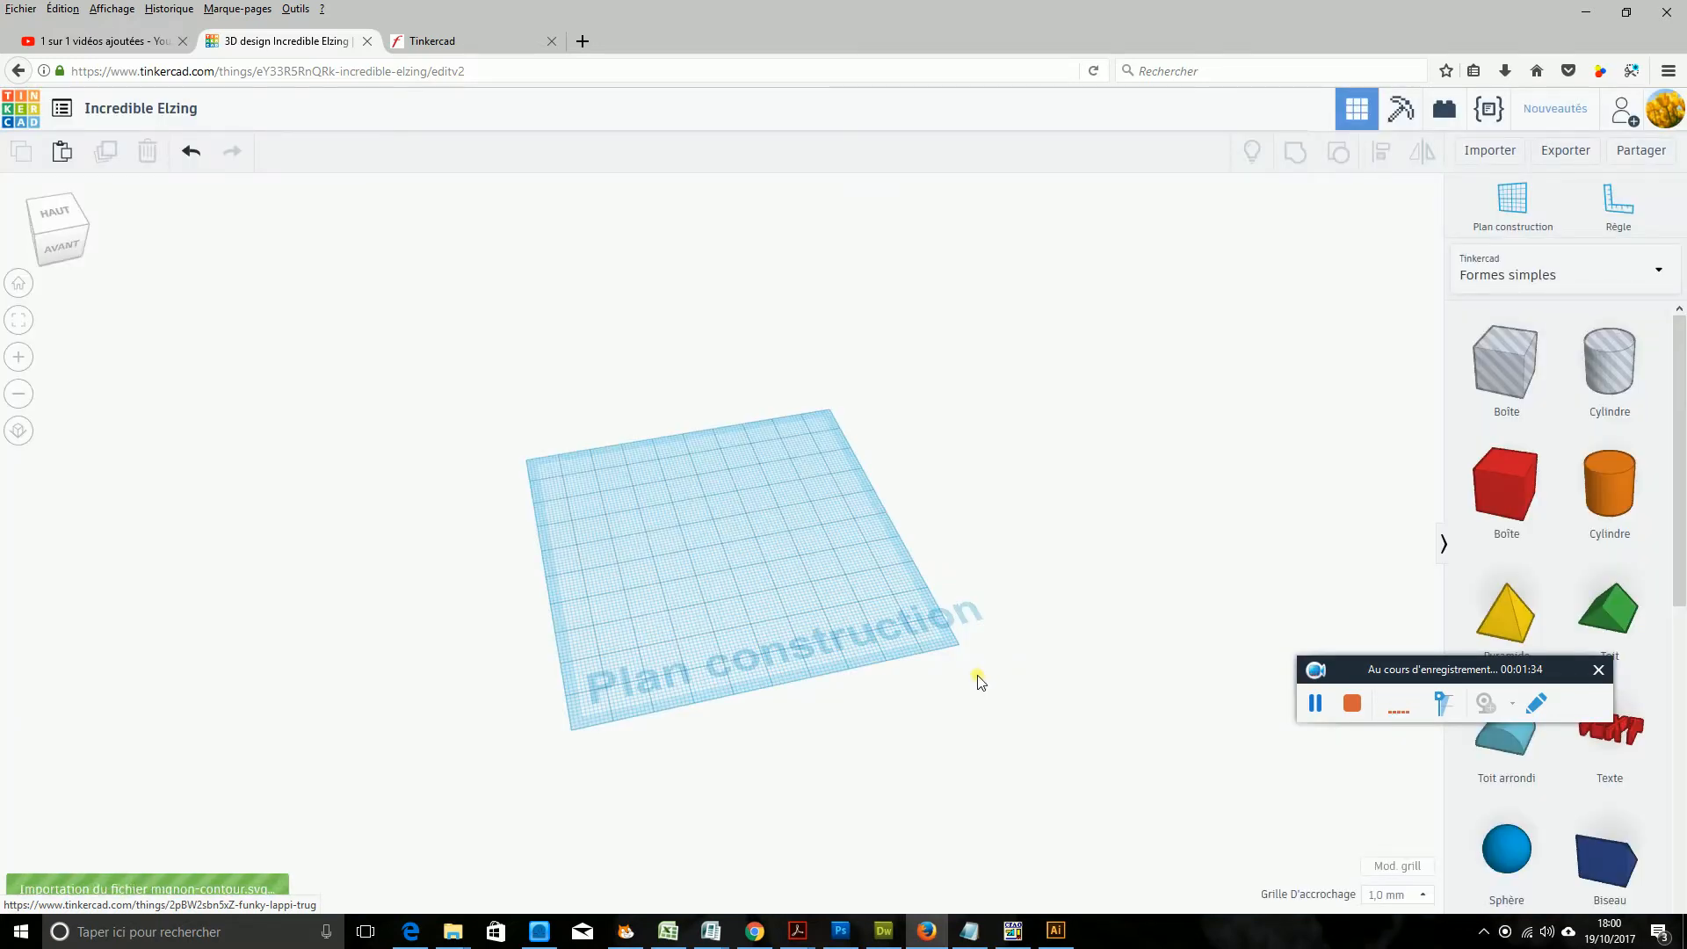
{"action": "left_click", "coordinate": [1316, 702]}
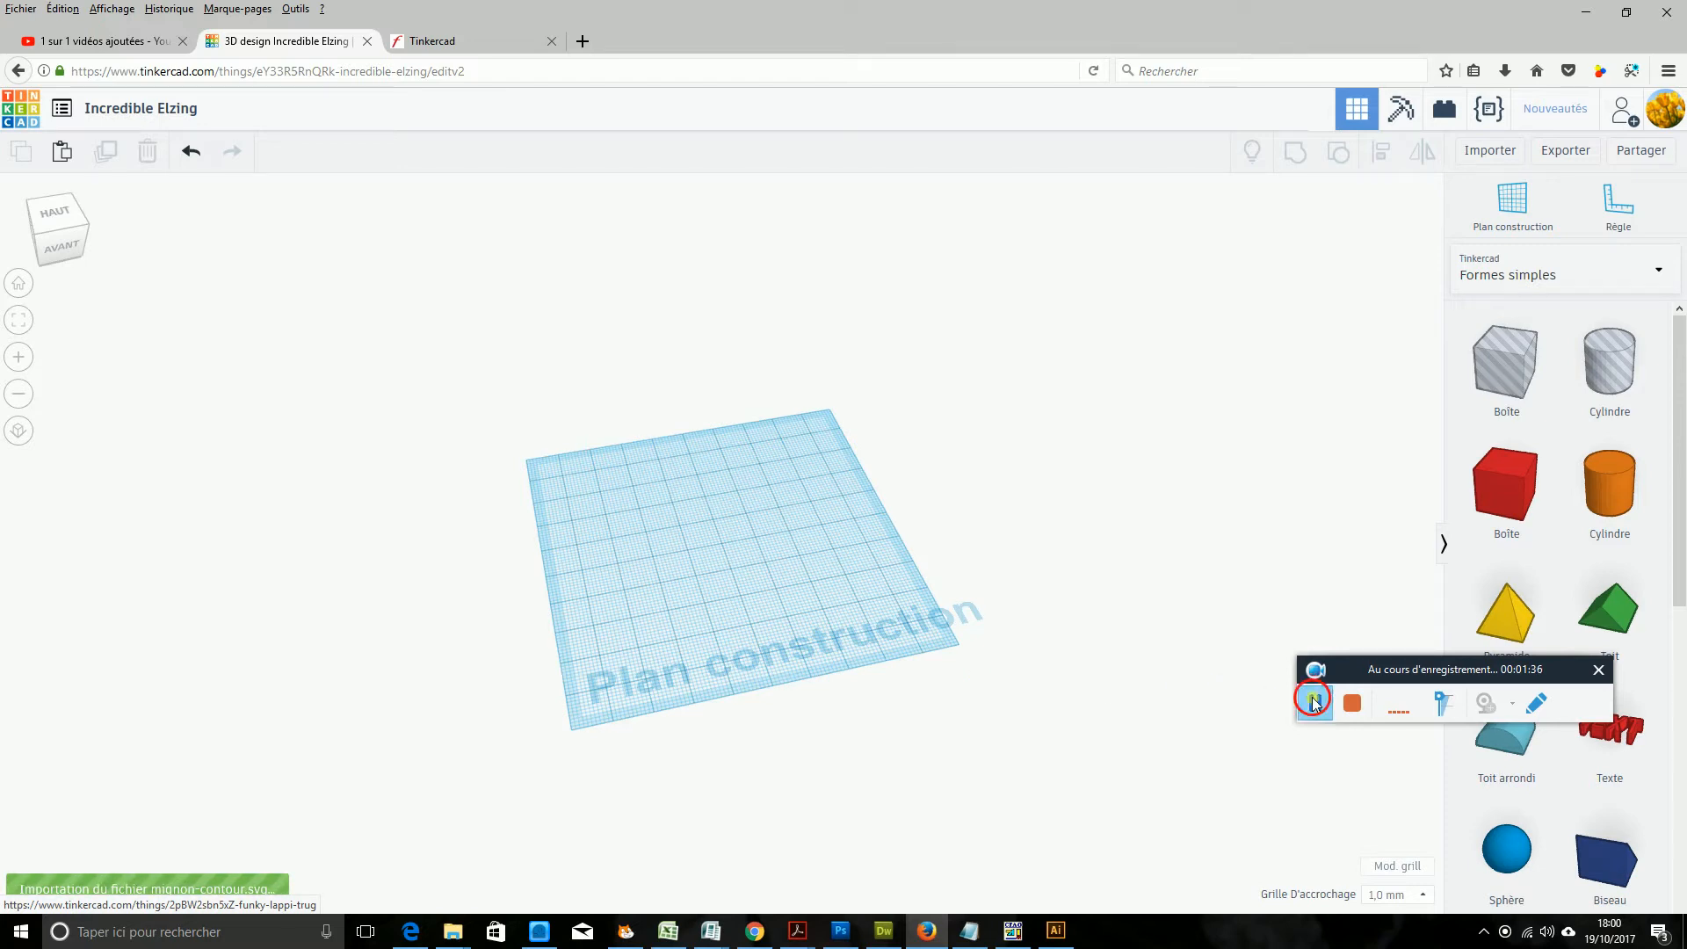
{"action": "right_click_drag", "start_coordinate": [890, 649], "coordinate": [750, 542]}
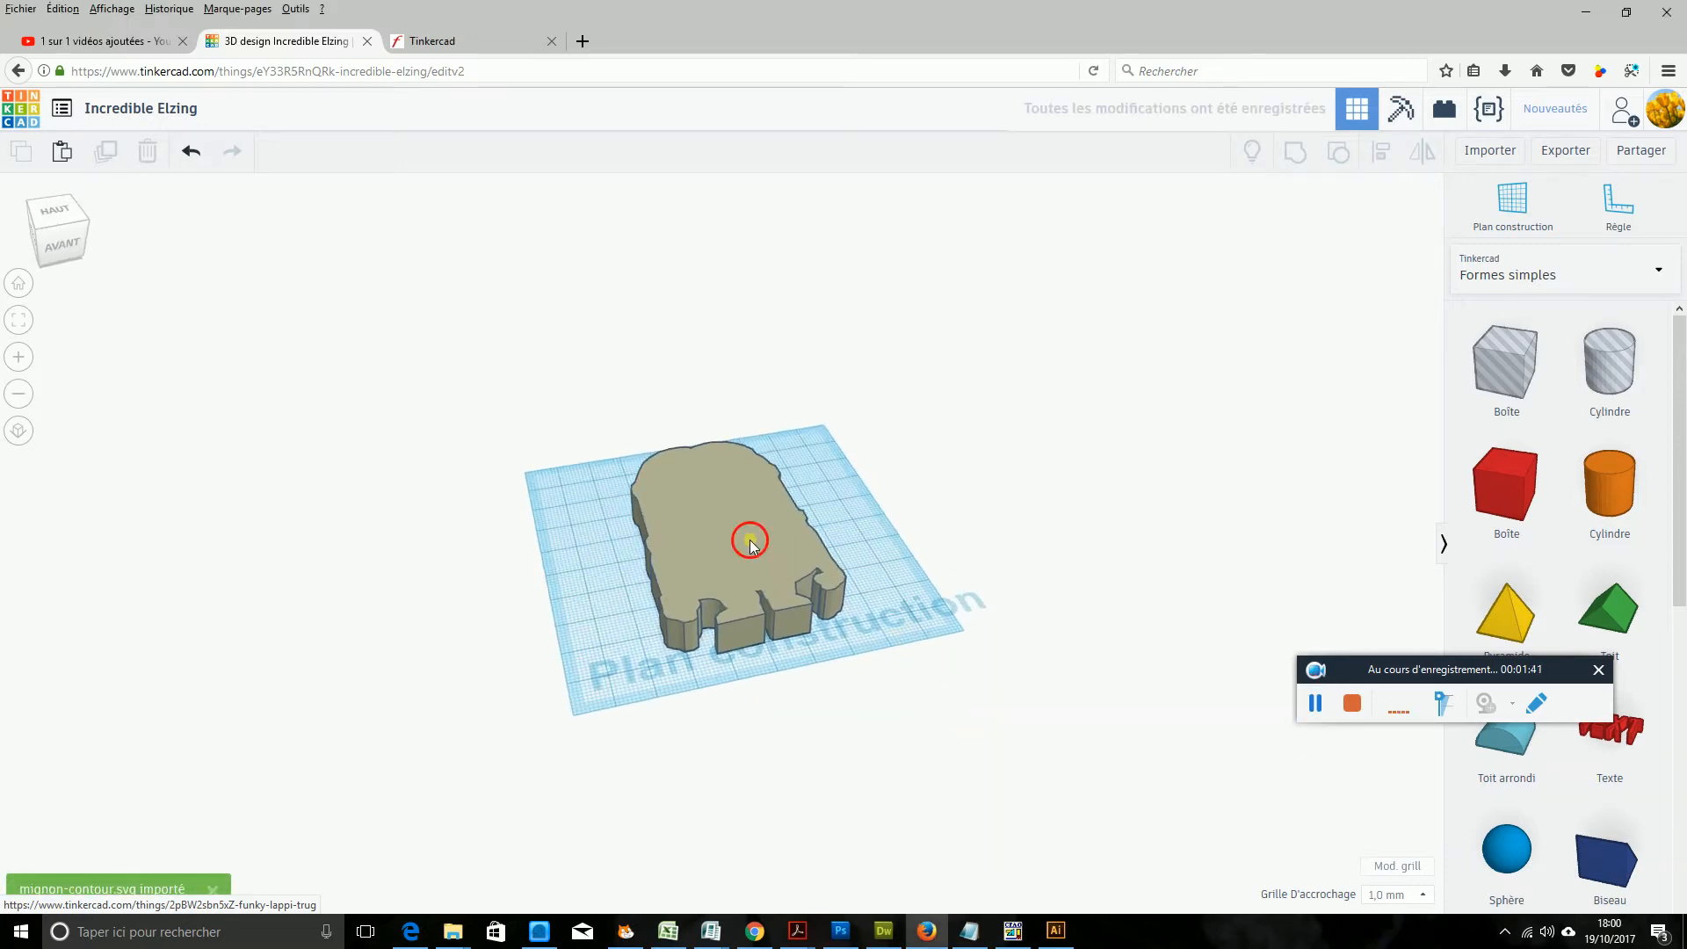
- Select the imported contour shape and place the ruler's origin at the workplane's front-left corner
{"action": "left_click", "coordinate": [750, 541]}
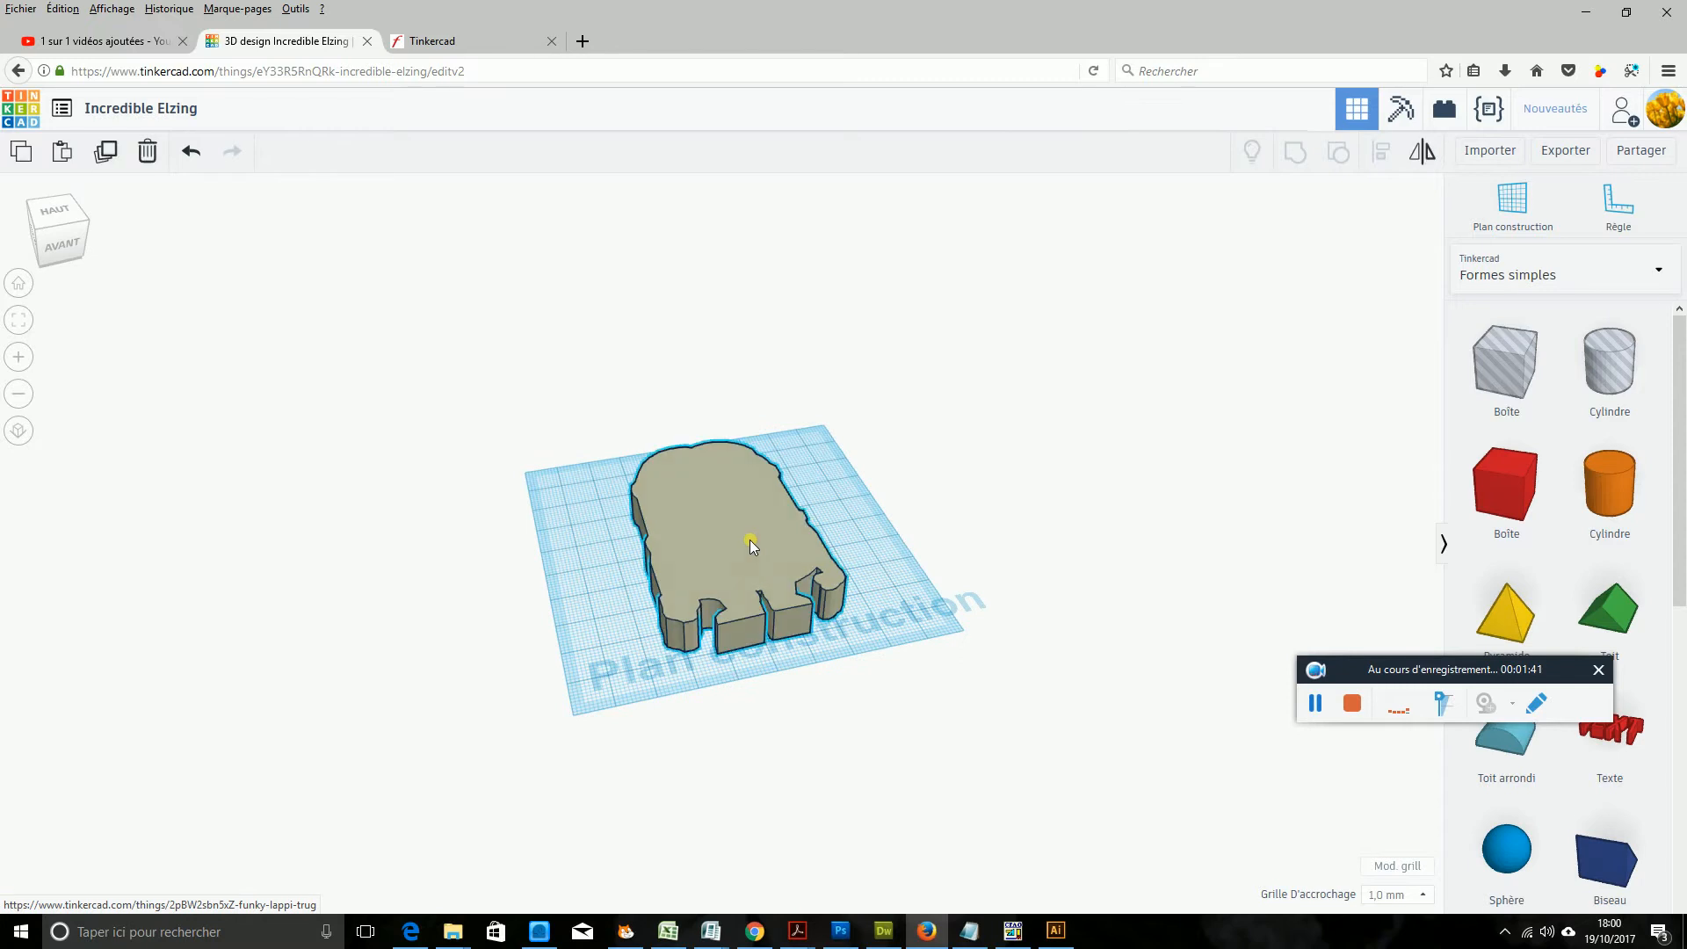
{"action": "left_click", "coordinate": [1621, 211]}
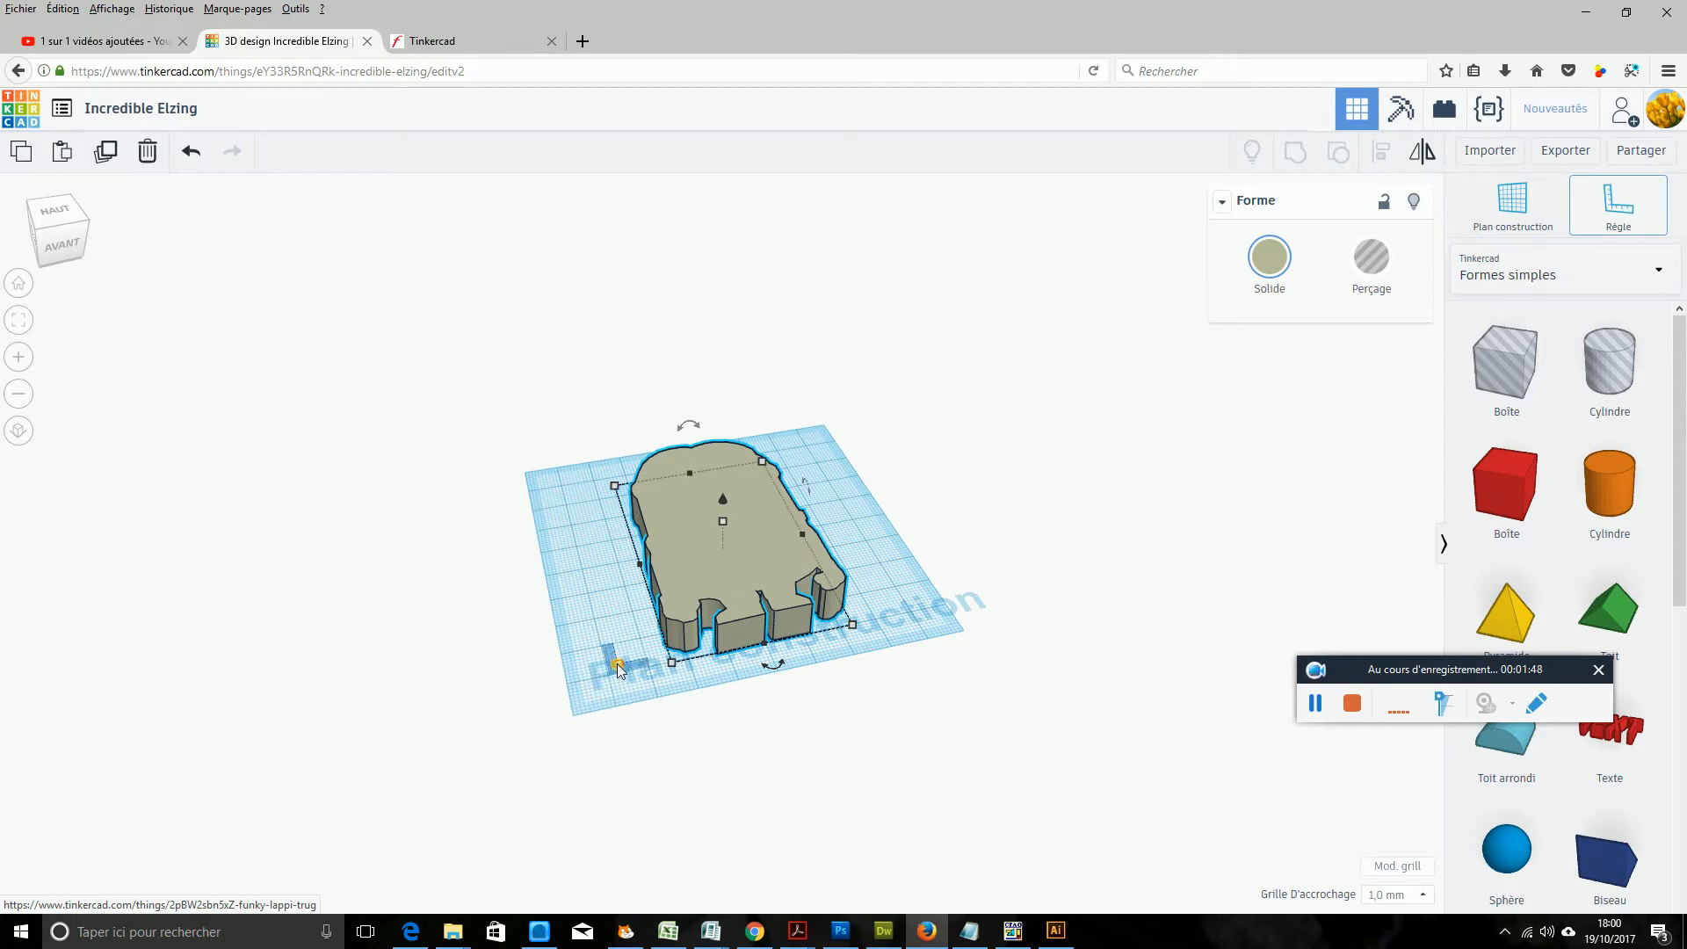
{"action": "left_click", "coordinate": [584, 705]}
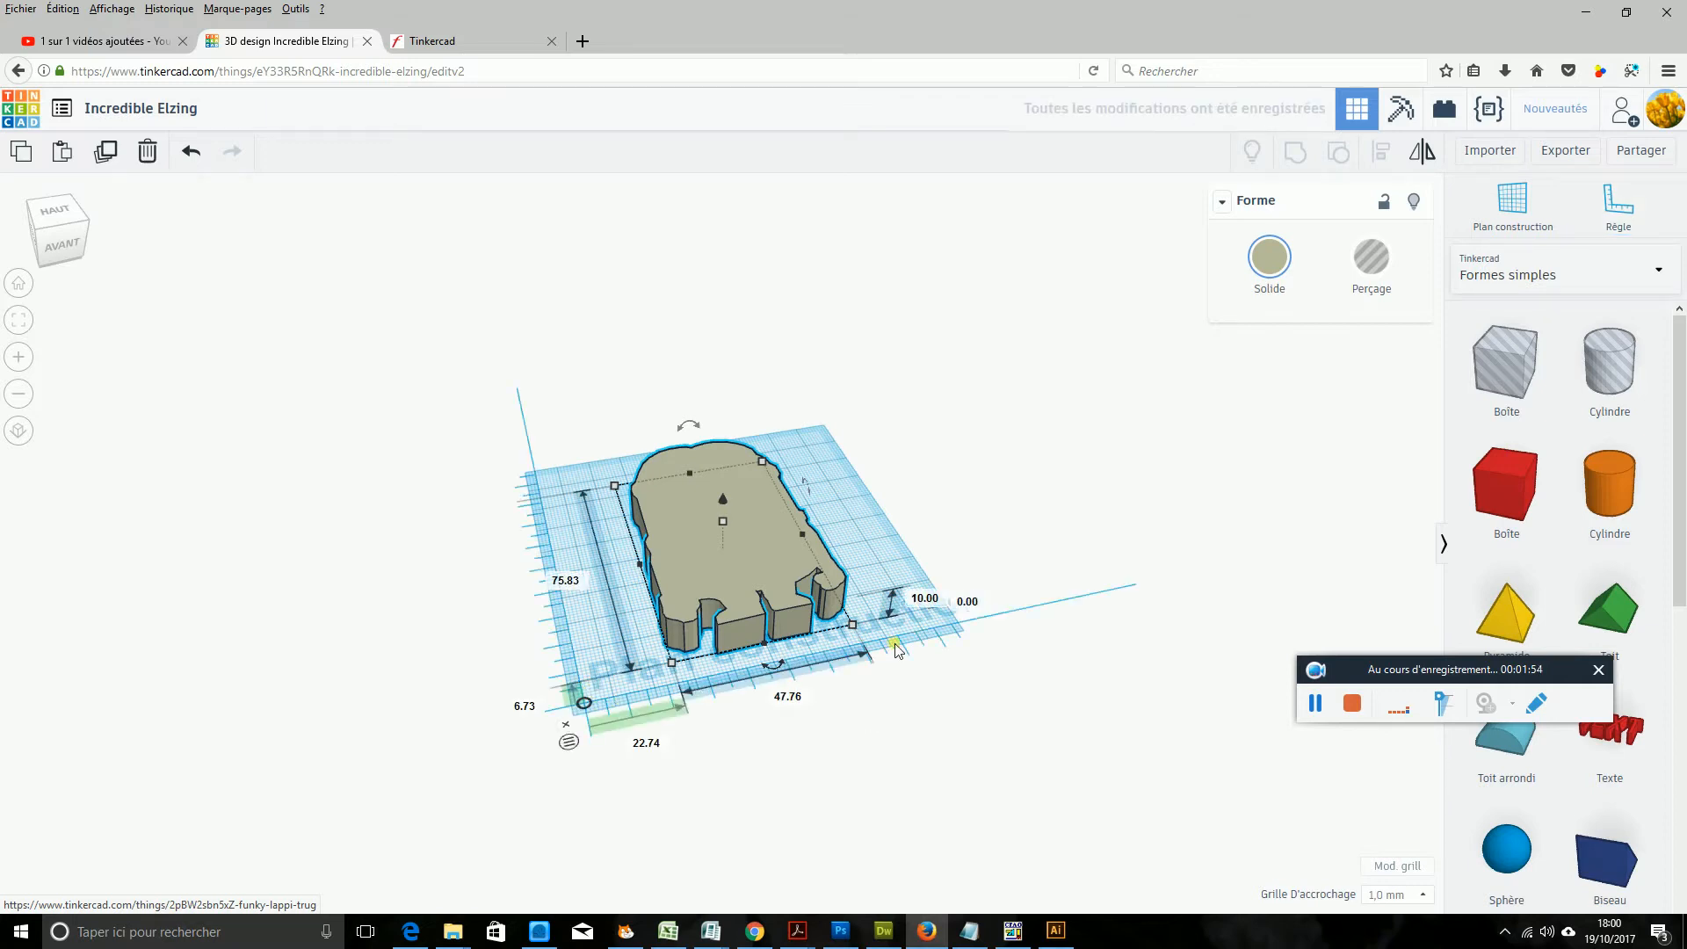
- Set the contour shape's height to 8 mm, and set it back to 10 mm
{"action": "right_click_drag", "start_coordinate": [940, 728], "coordinate": [931, 680]}
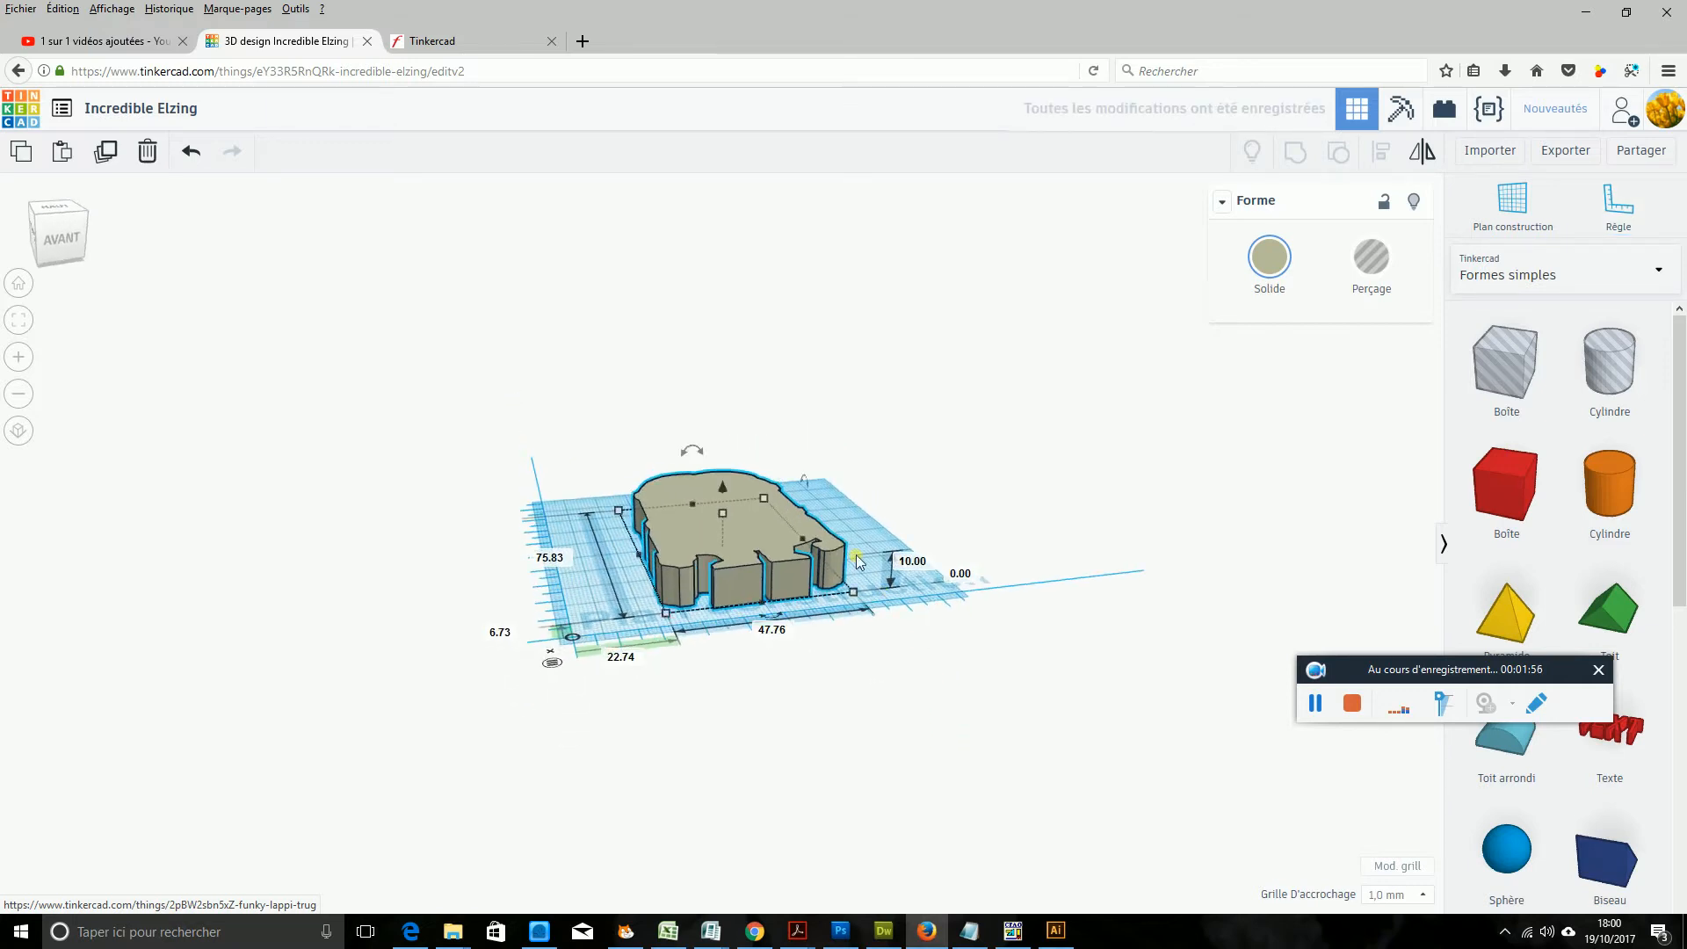
{"action": "left_click", "coordinate": [914, 564]}
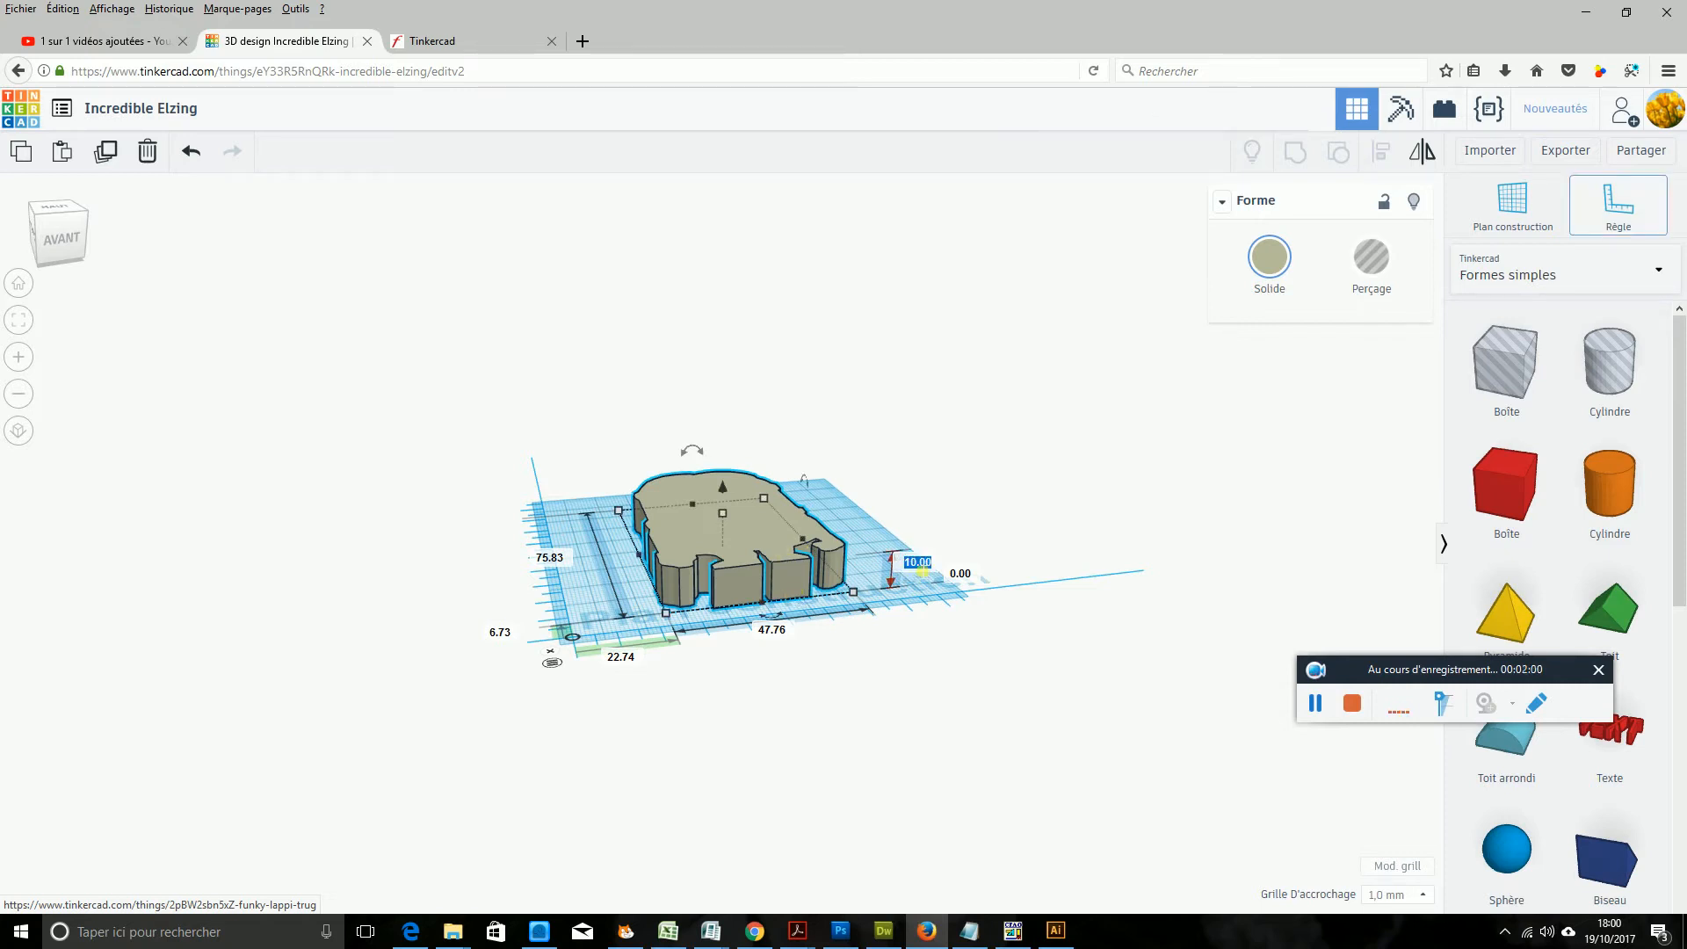
{"action": "type", "text": "8"}
{"action": "key", "text": "Return"}
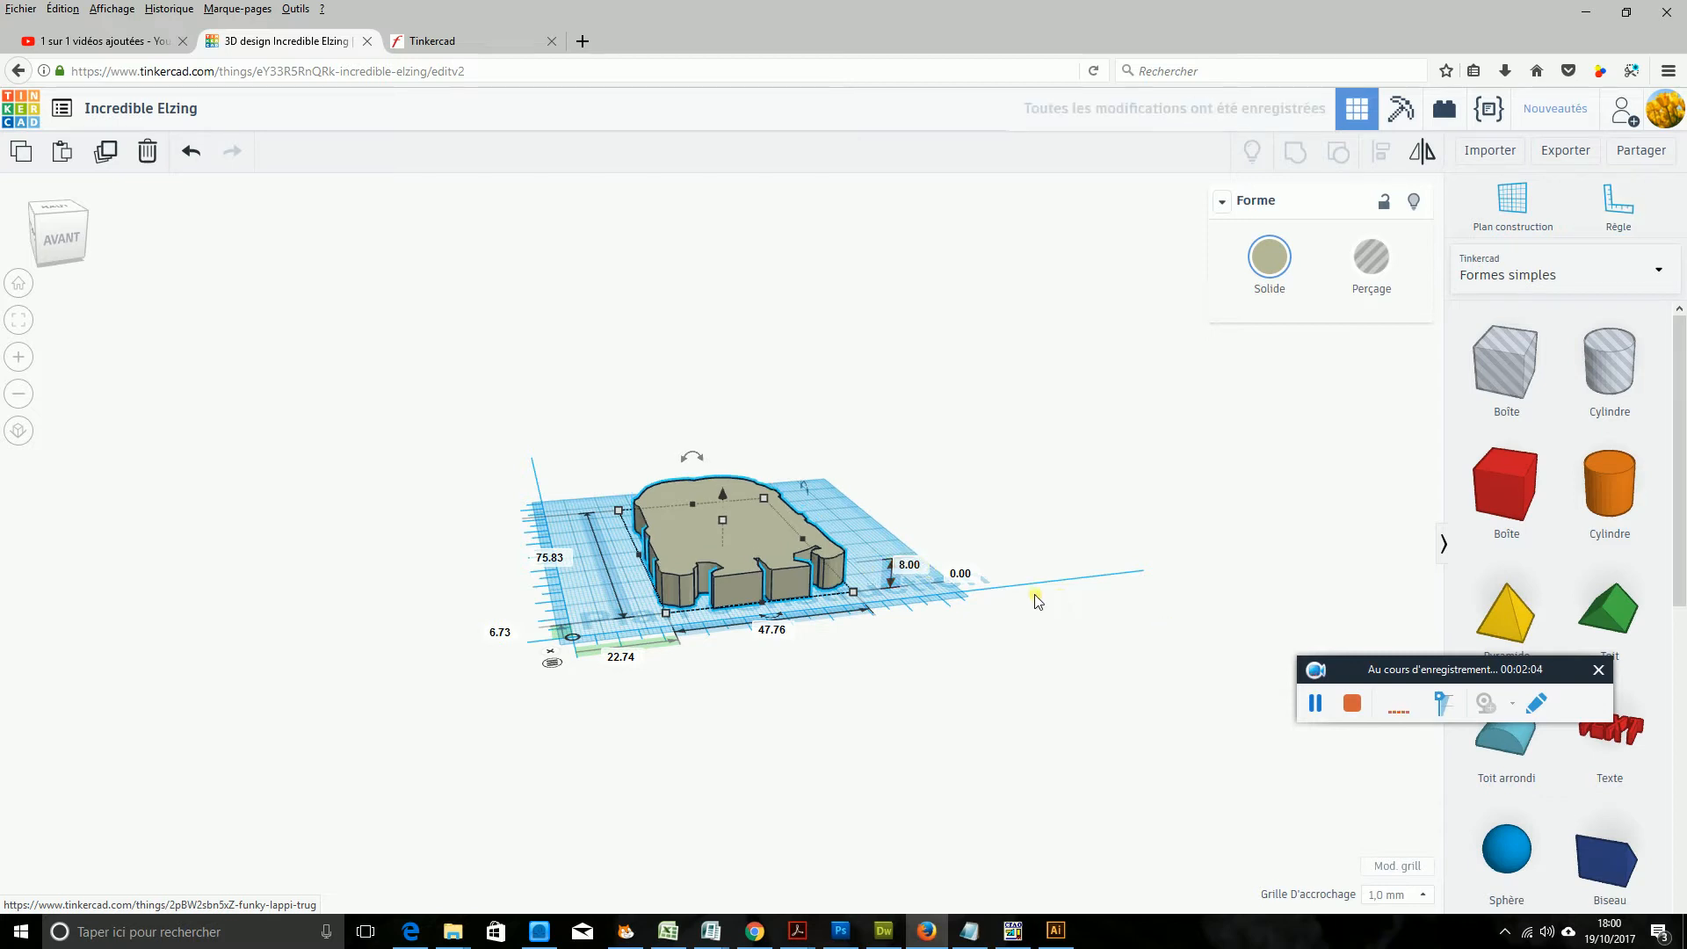
{"action": "left_click", "coordinate": [916, 567]}
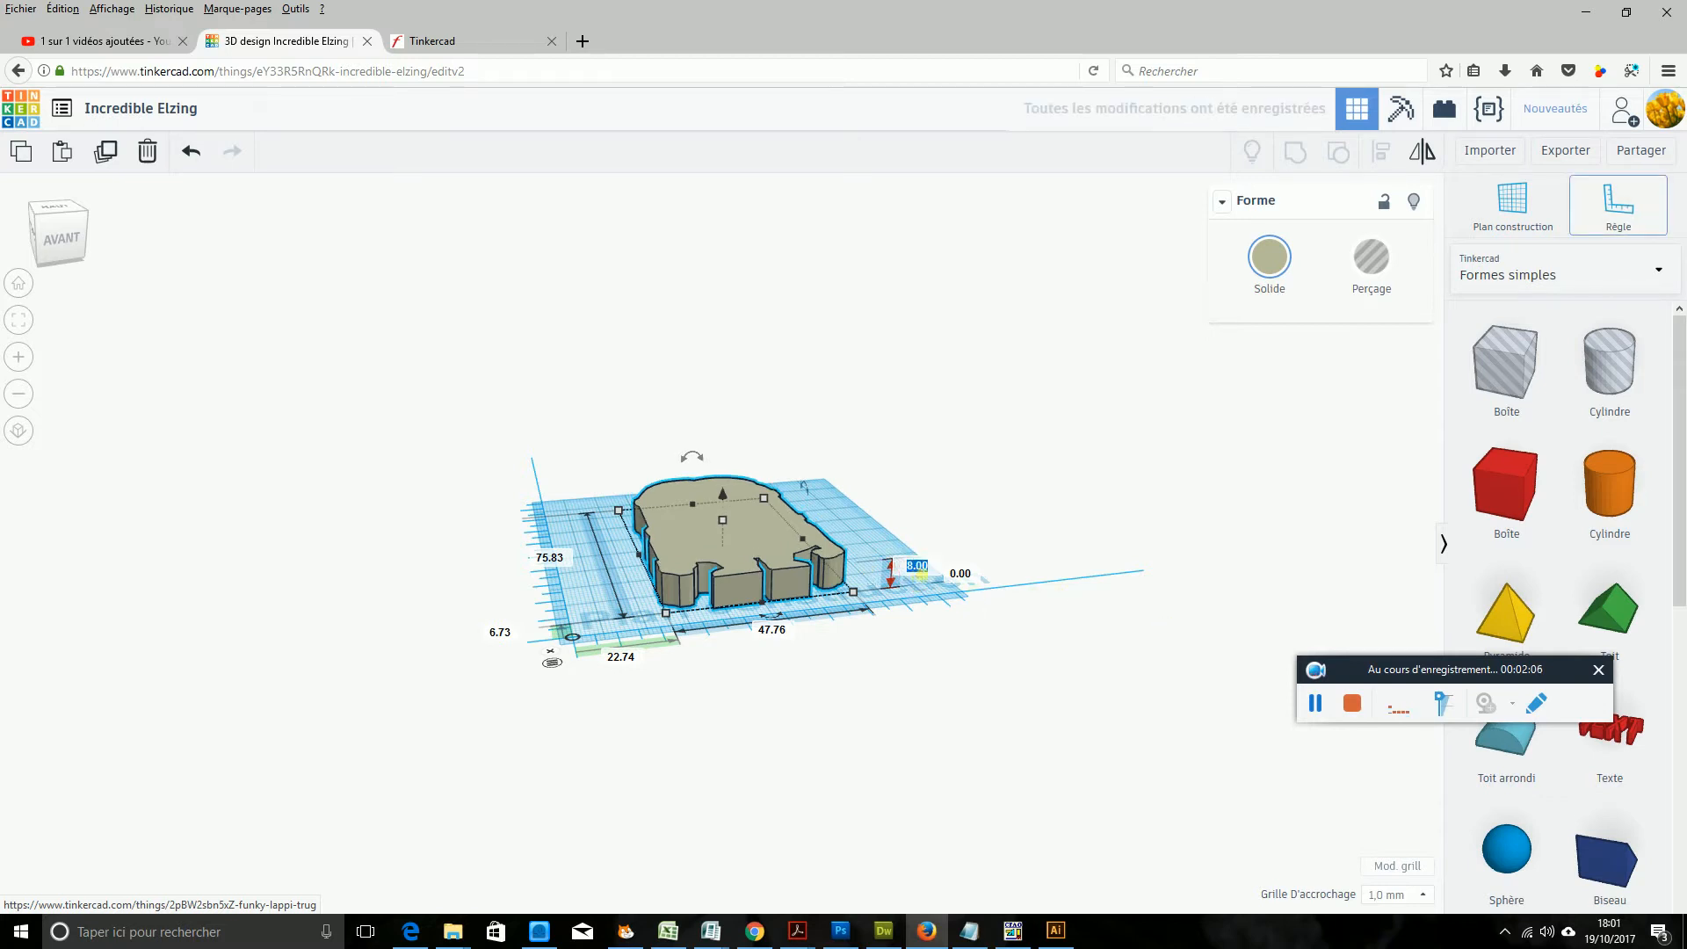
{"action": "key", "text": "Return"}
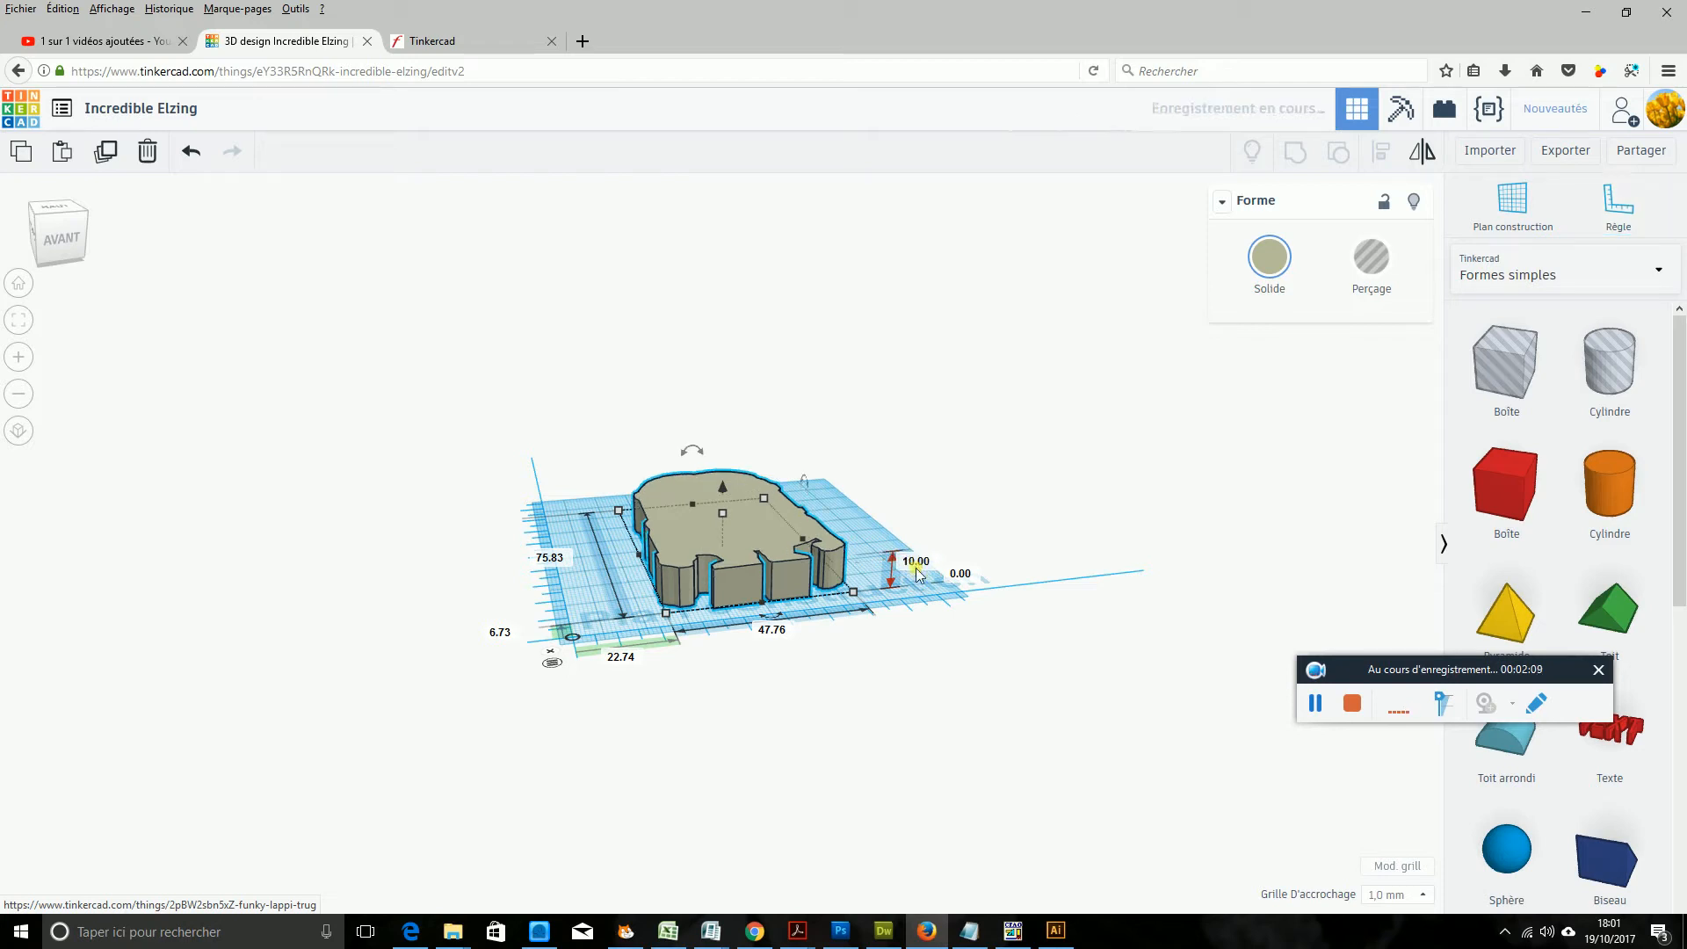
- Import mignon-lunettes.svg from the mignon folder, centred on the artboard at a scale of 60
{"action": "right_click_drag", "start_coordinate": [892, 721], "coordinate": [908, 726]}
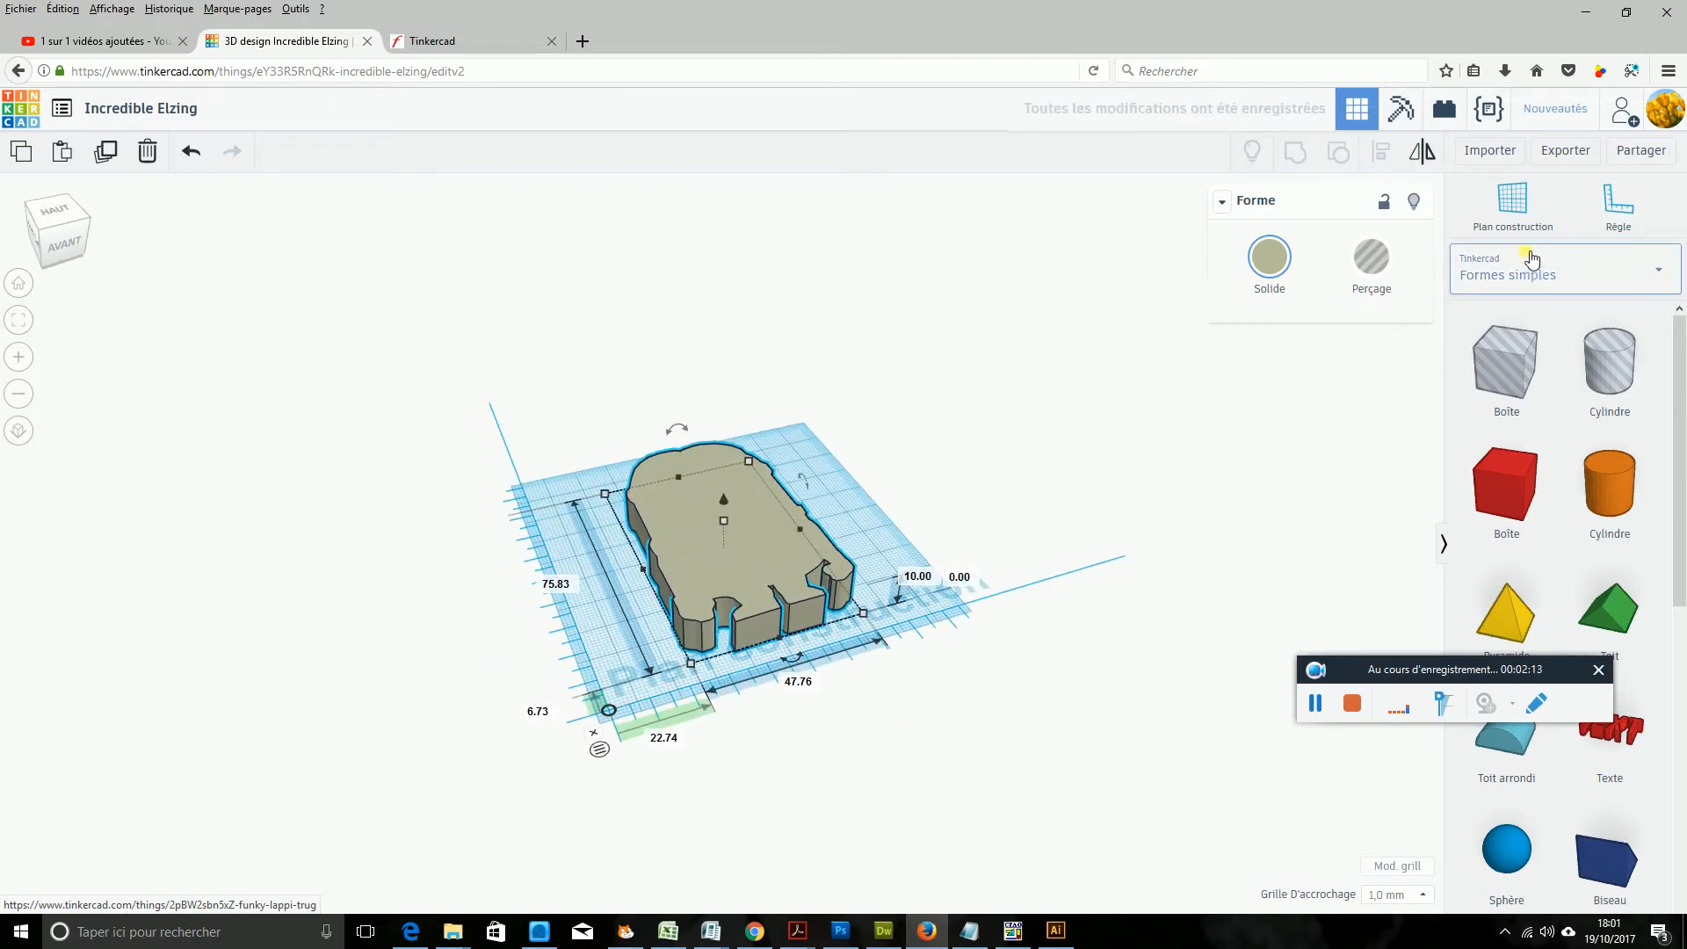
{"action": "left_click", "coordinate": [1491, 151]}
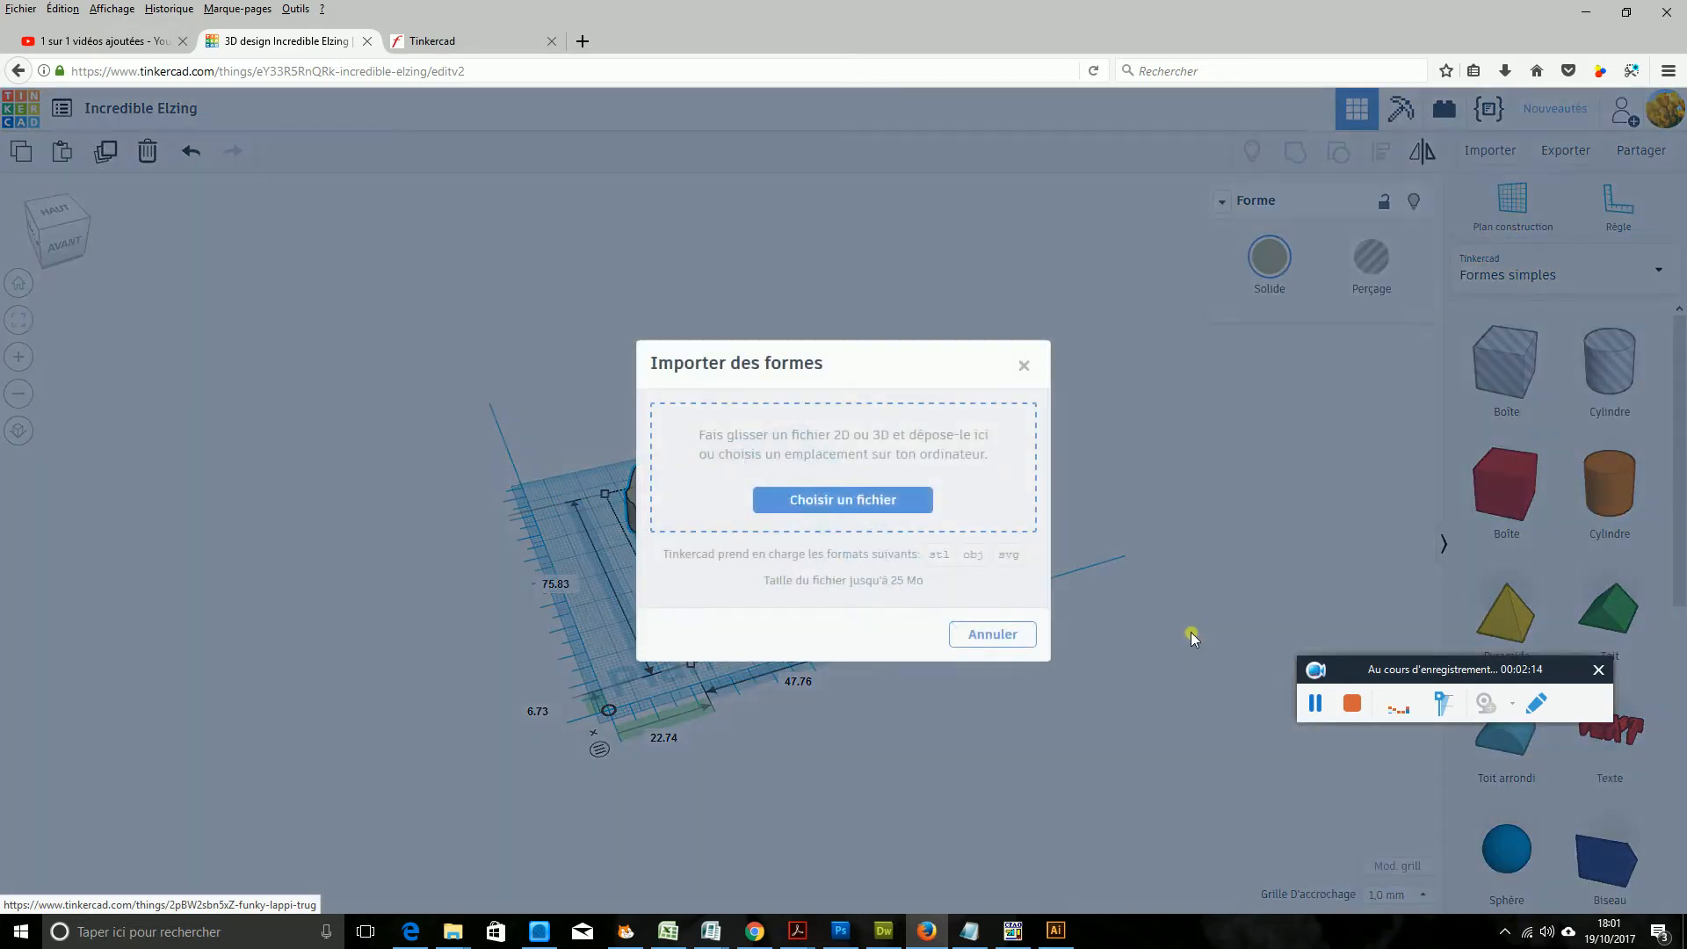
{"action": "left_click", "coordinate": [883, 501]}
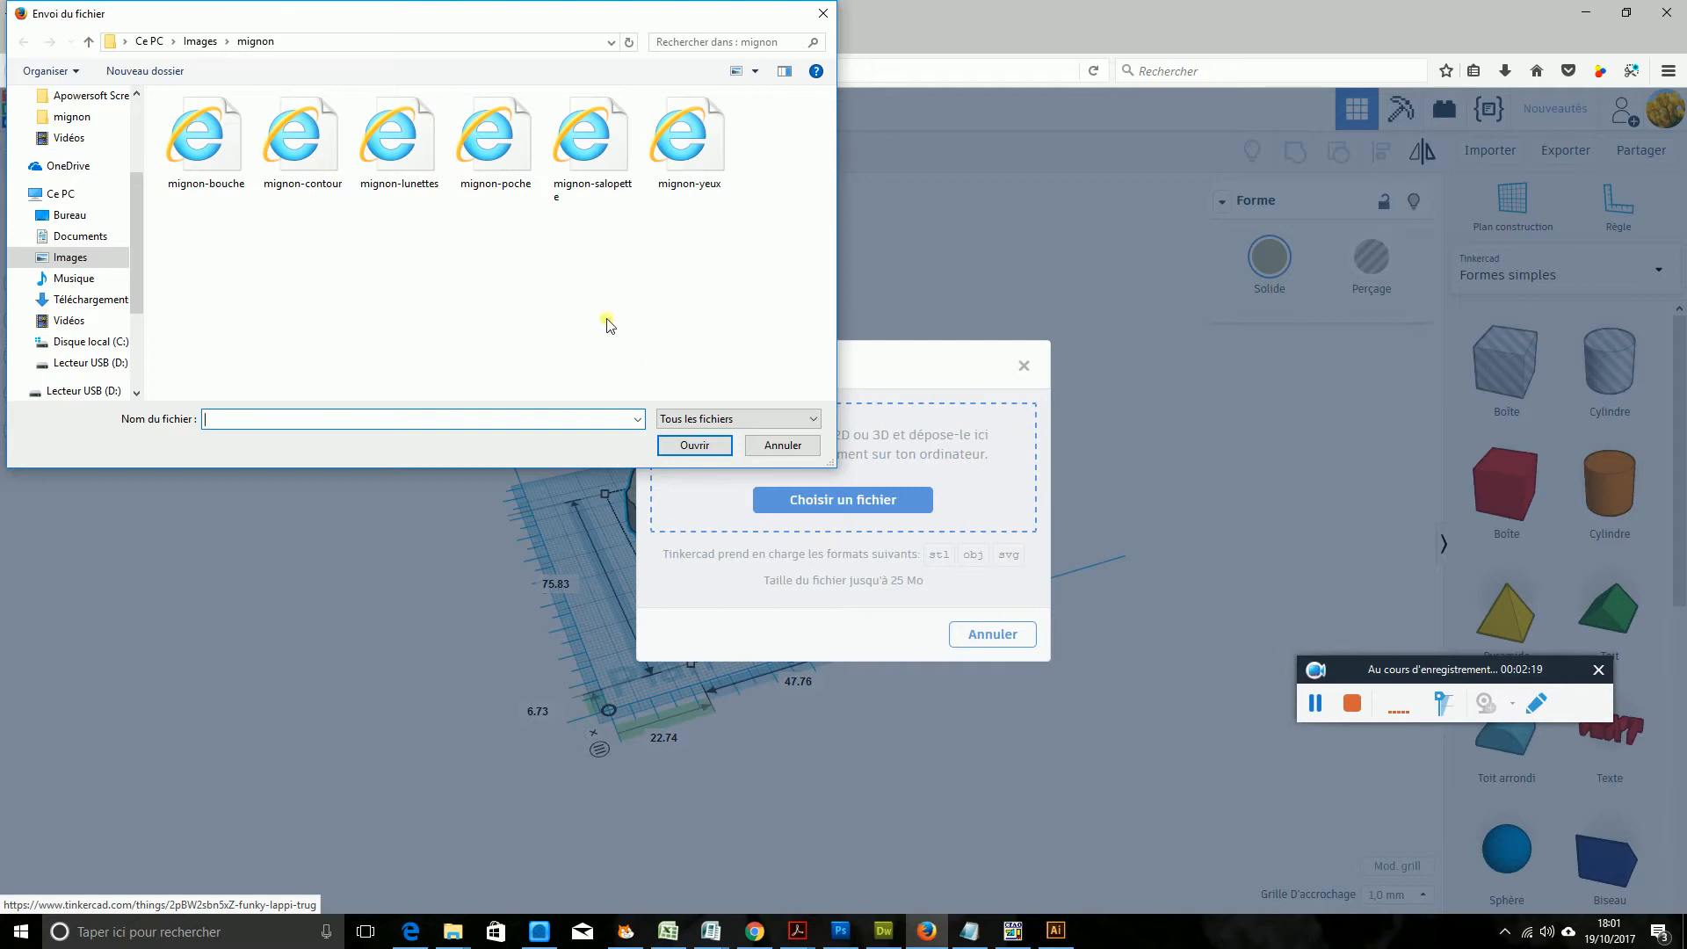
{"action": "left_click", "coordinate": [397, 158]}
{"action": "left_click", "coordinate": [703, 444]}
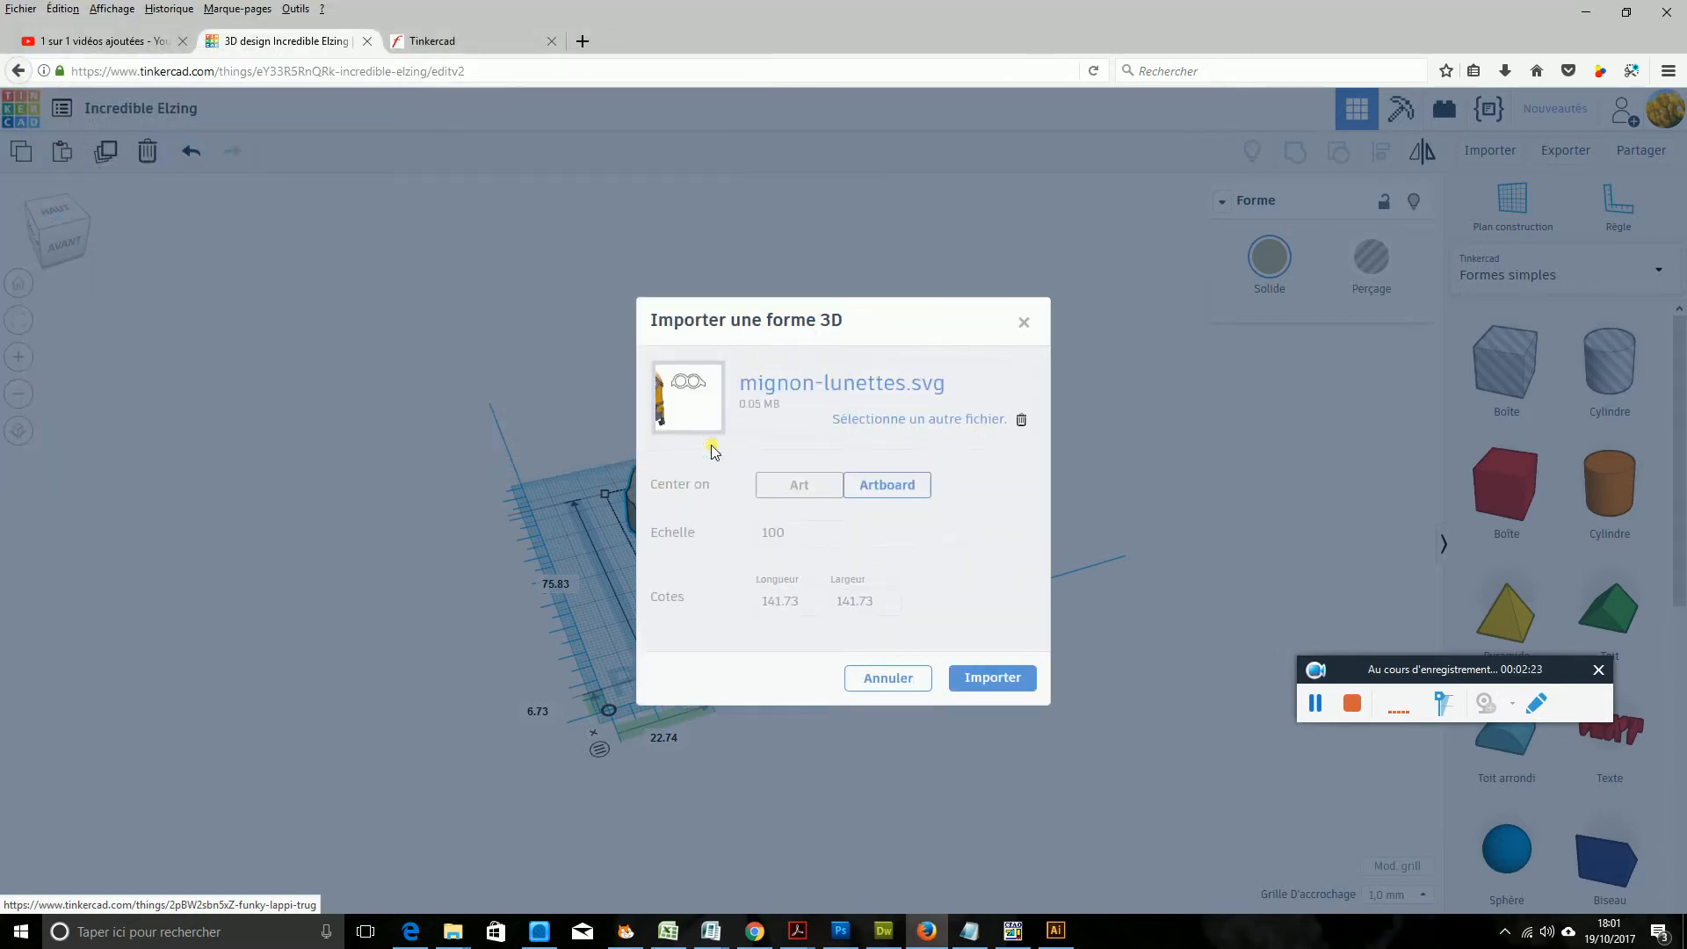
{"action": "type", "text": "60"}
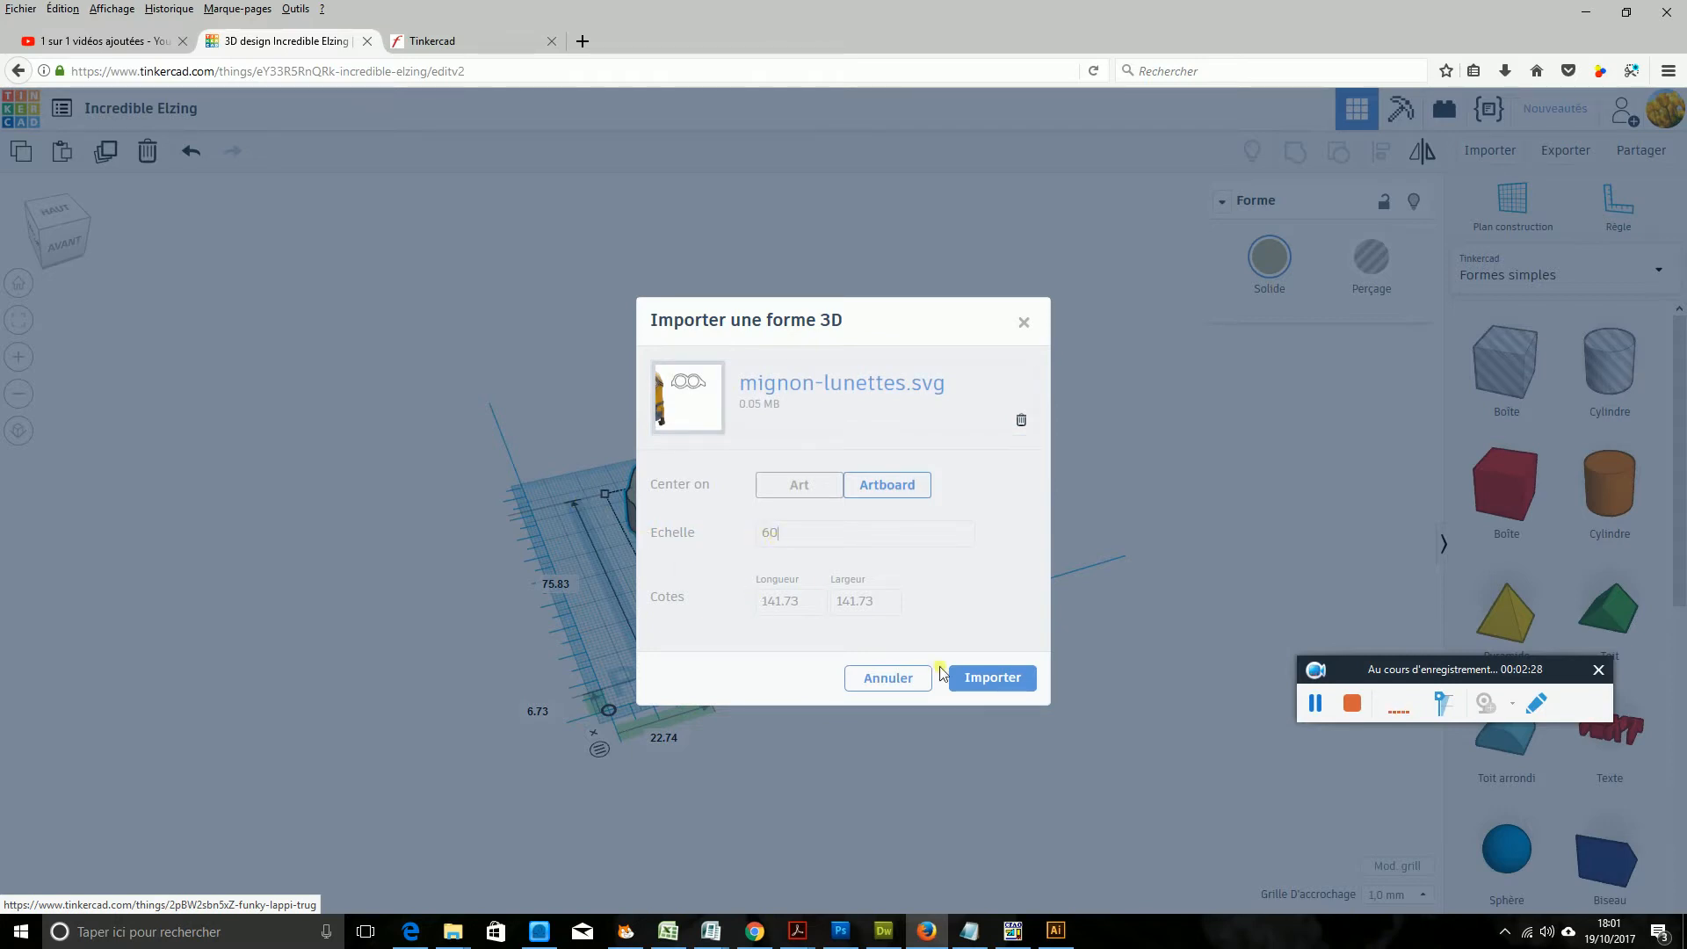
{"action": "left_click", "coordinate": [986, 678]}
{"action": "left_click", "coordinate": [1316, 703]}
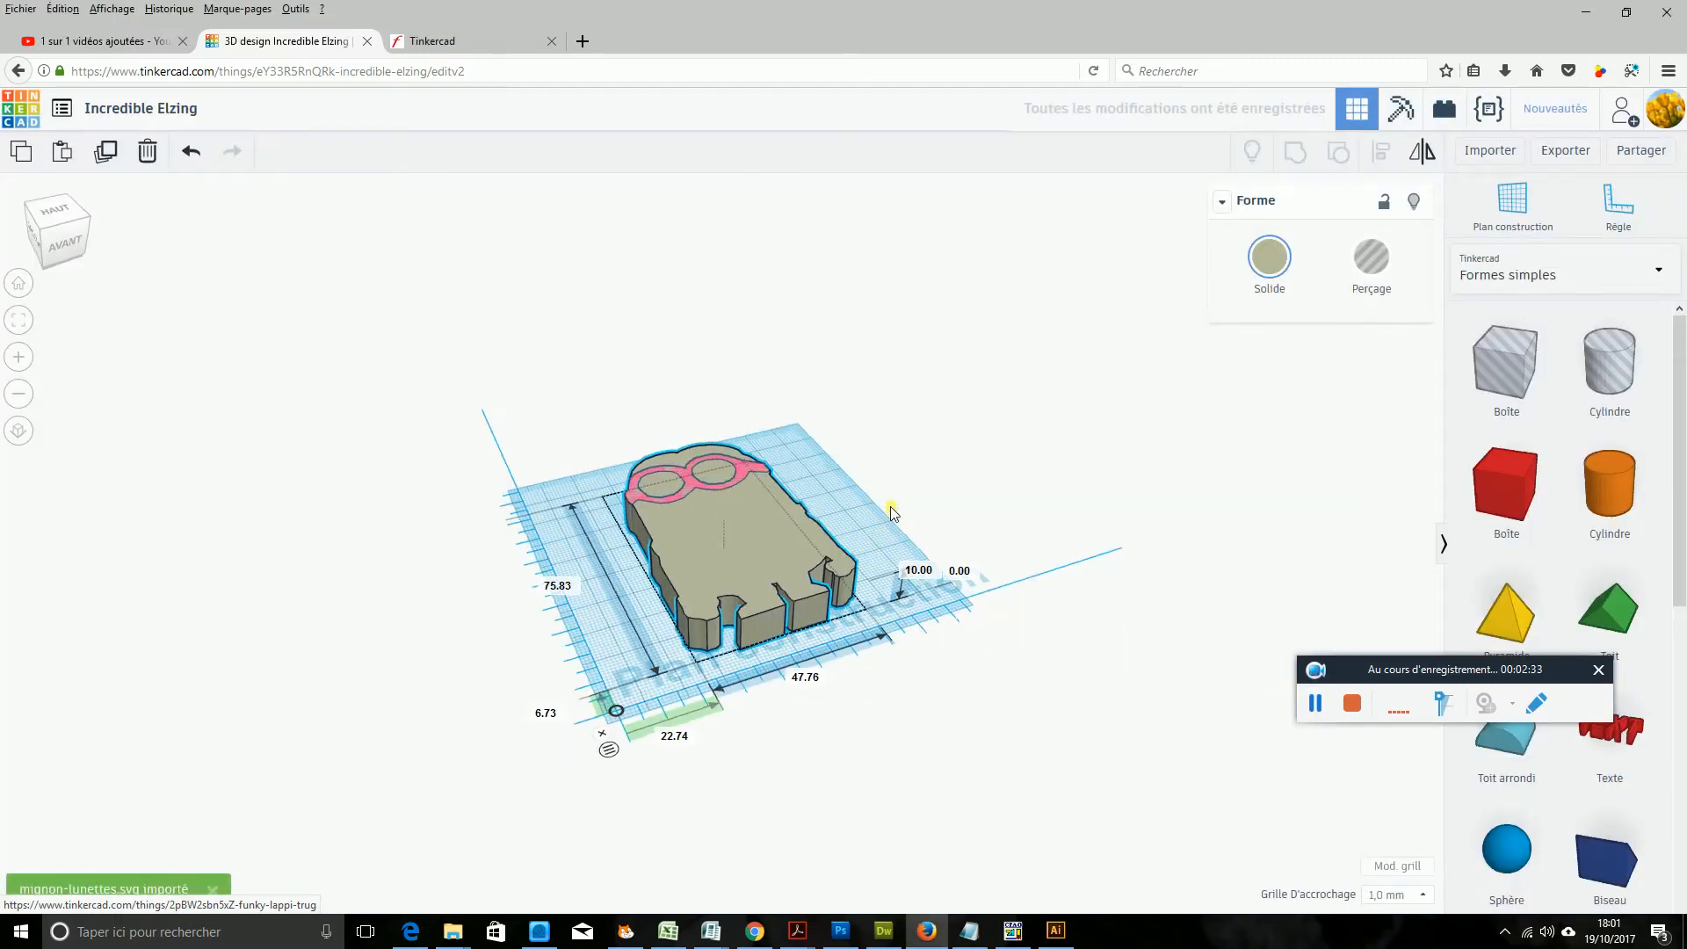
- Raise the height of the pink glasses shape to 15 mm so it stands above the body
{"action": "right_click_drag", "start_coordinate": [891, 513], "coordinate": [924, 562]}
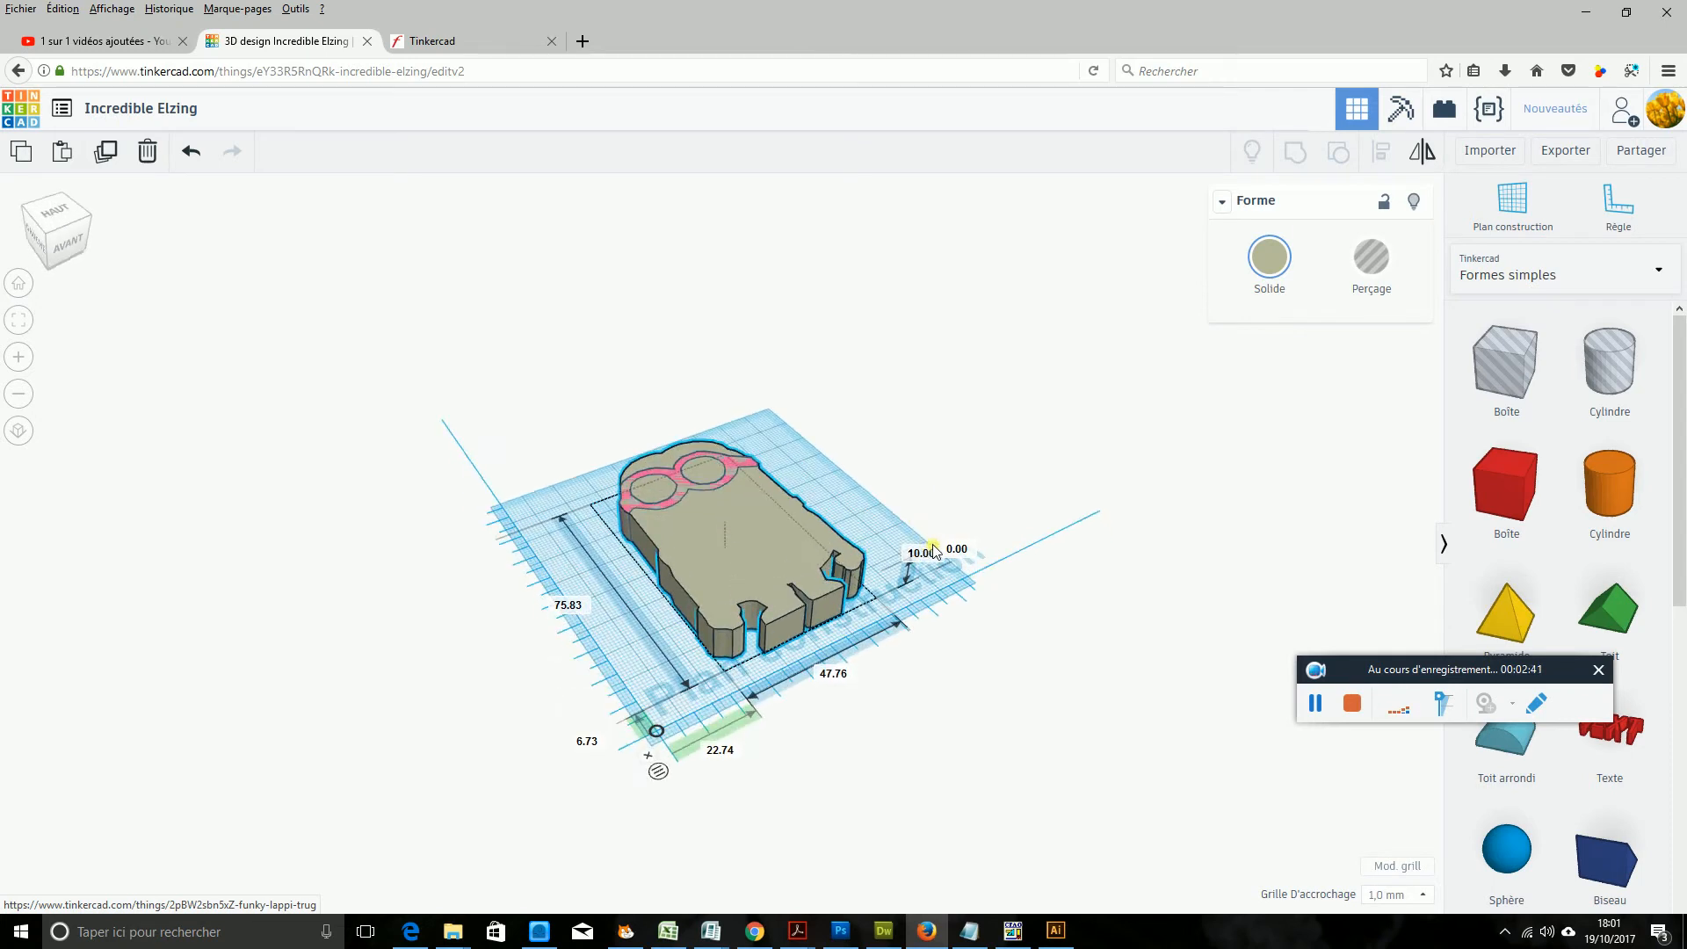
{"action": "left_click", "coordinate": [682, 483]}
{"action": "left_click", "coordinate": [679, 477]}
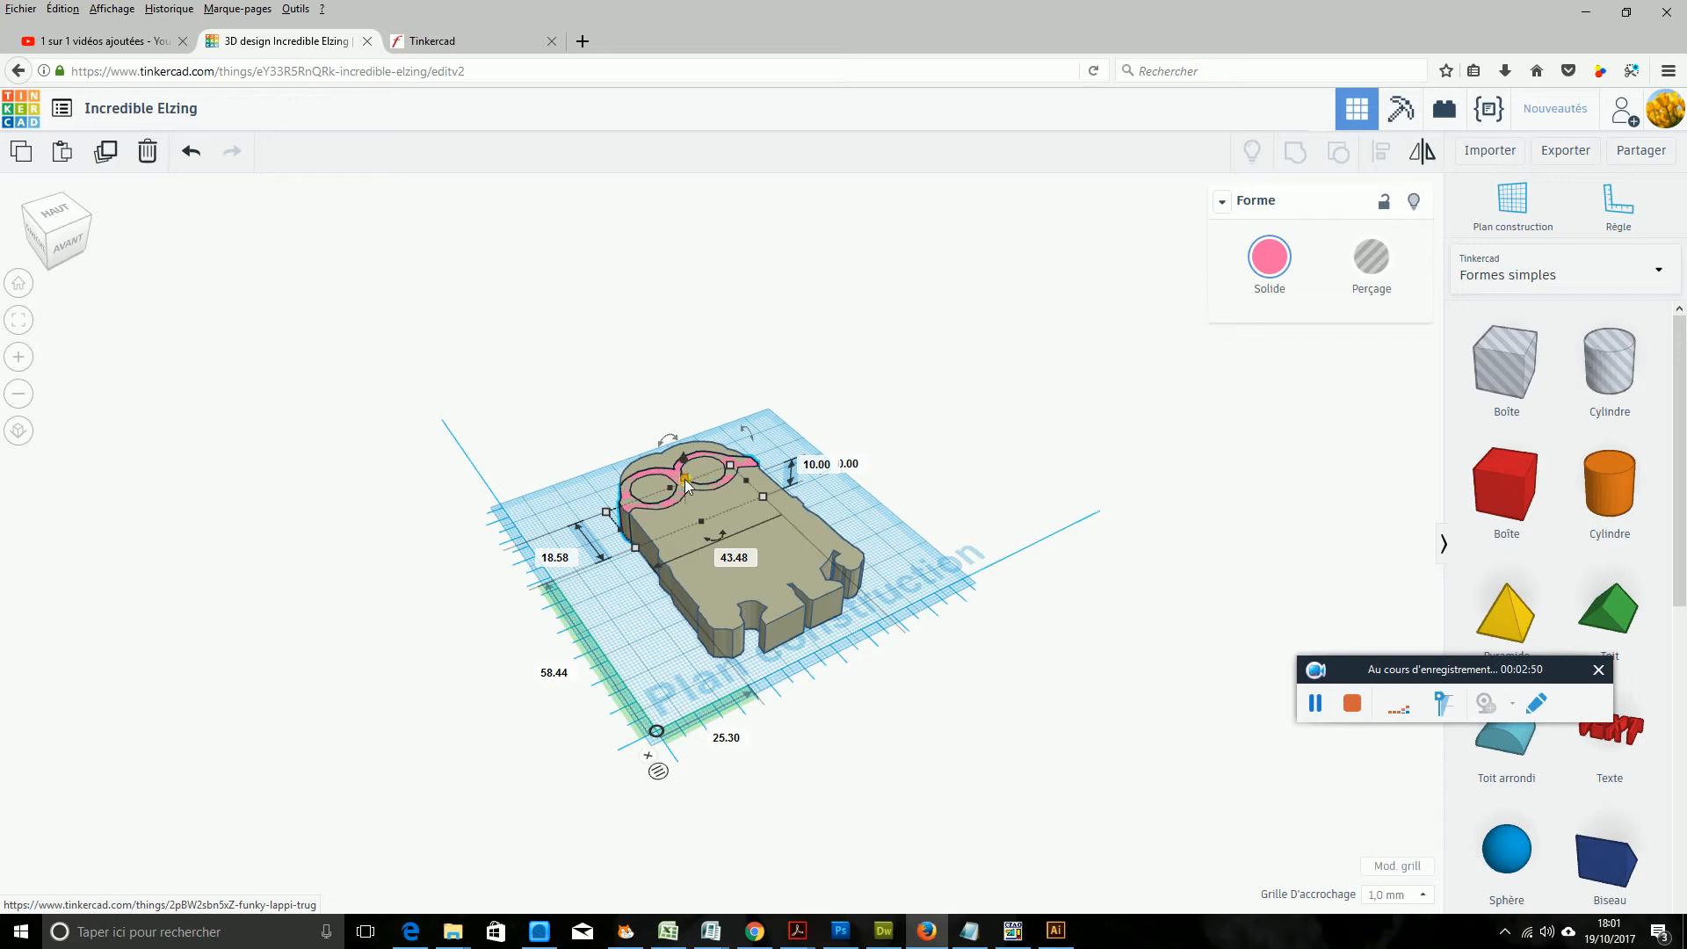
{"action": "mouse_move", "coordinate": [684, 477]}
{"action": "left_mouse_down"}
{"action": "mouse_move", "coordinate": [691, 382]}
{"action": "mouse_move", "coordinate": [703, 466]}
{"action": "left_mouse_up"}
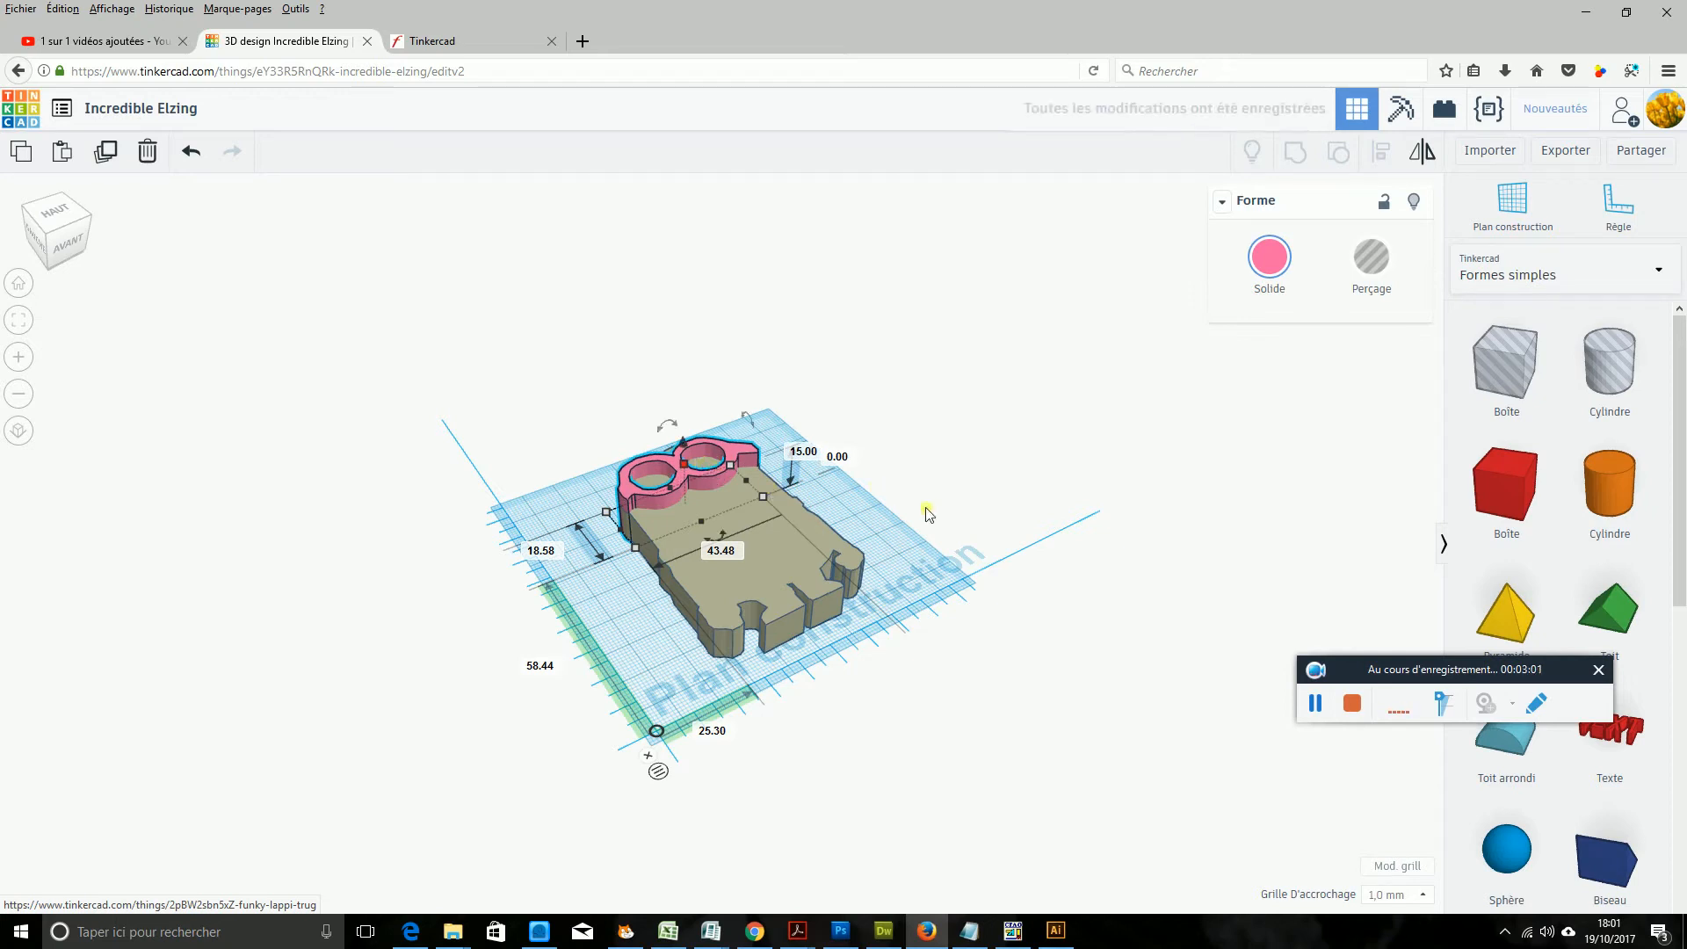
- Import mignon-bouche.svg from the mignon folder, centred on the artboard at a scale of 60
{"action": "right_click_drag", "start_coordinate": [953, 493], "coordinate": [987, 503]}
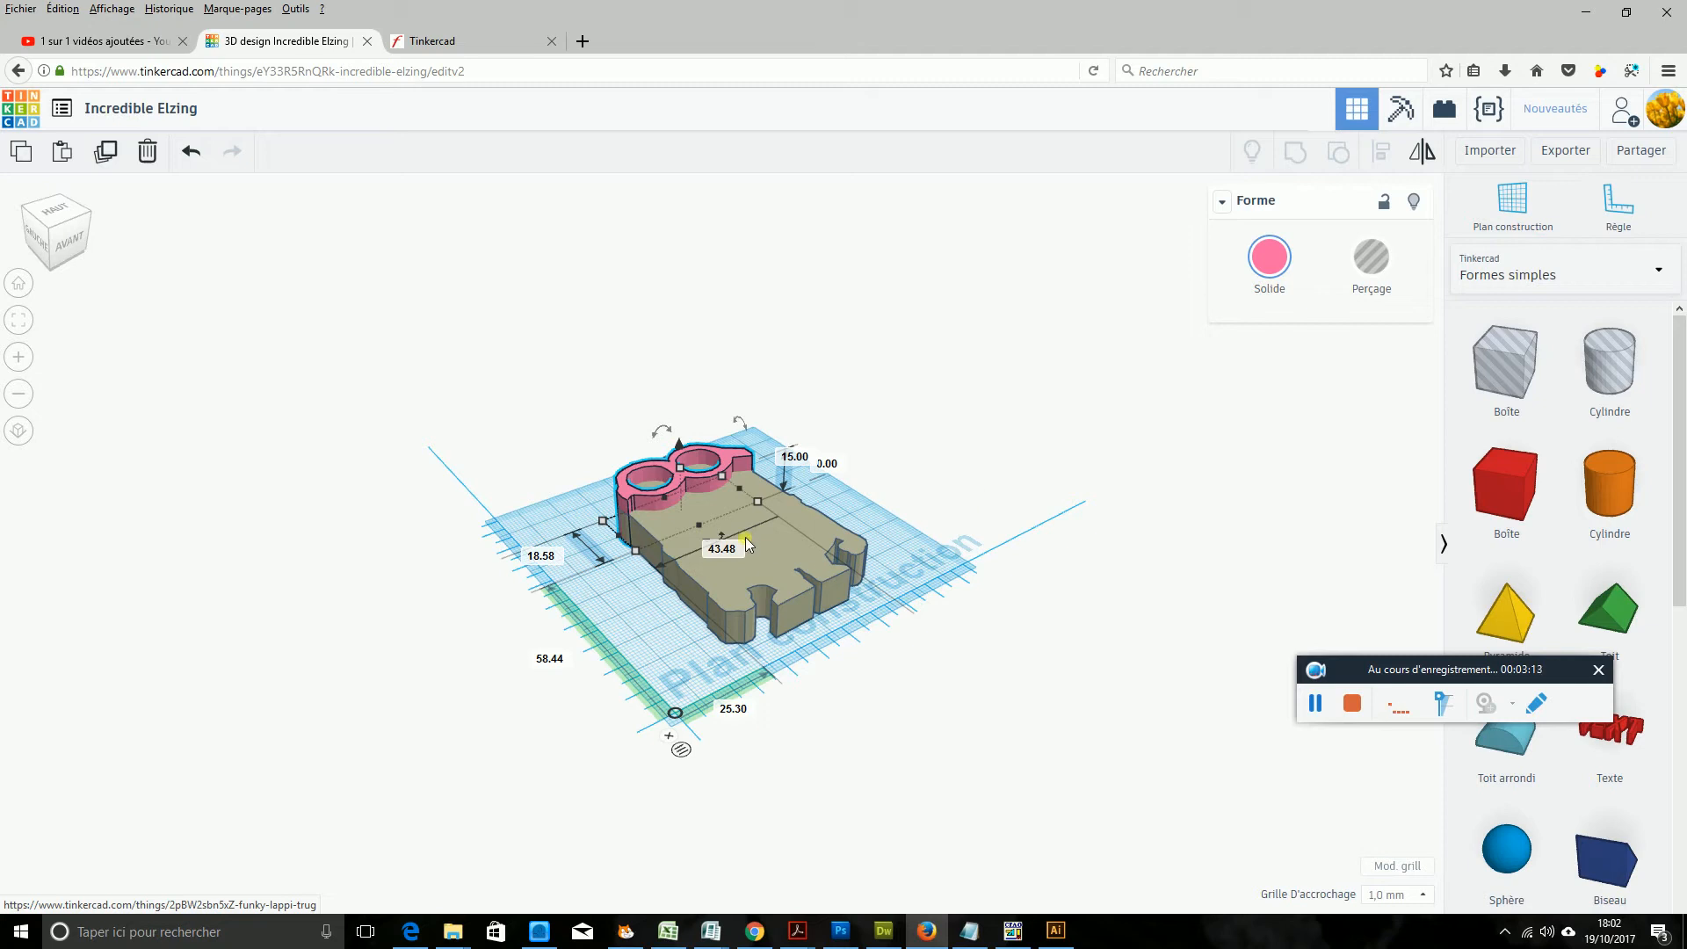
{"action": "left_click", "coordinate": [1489, 151]}
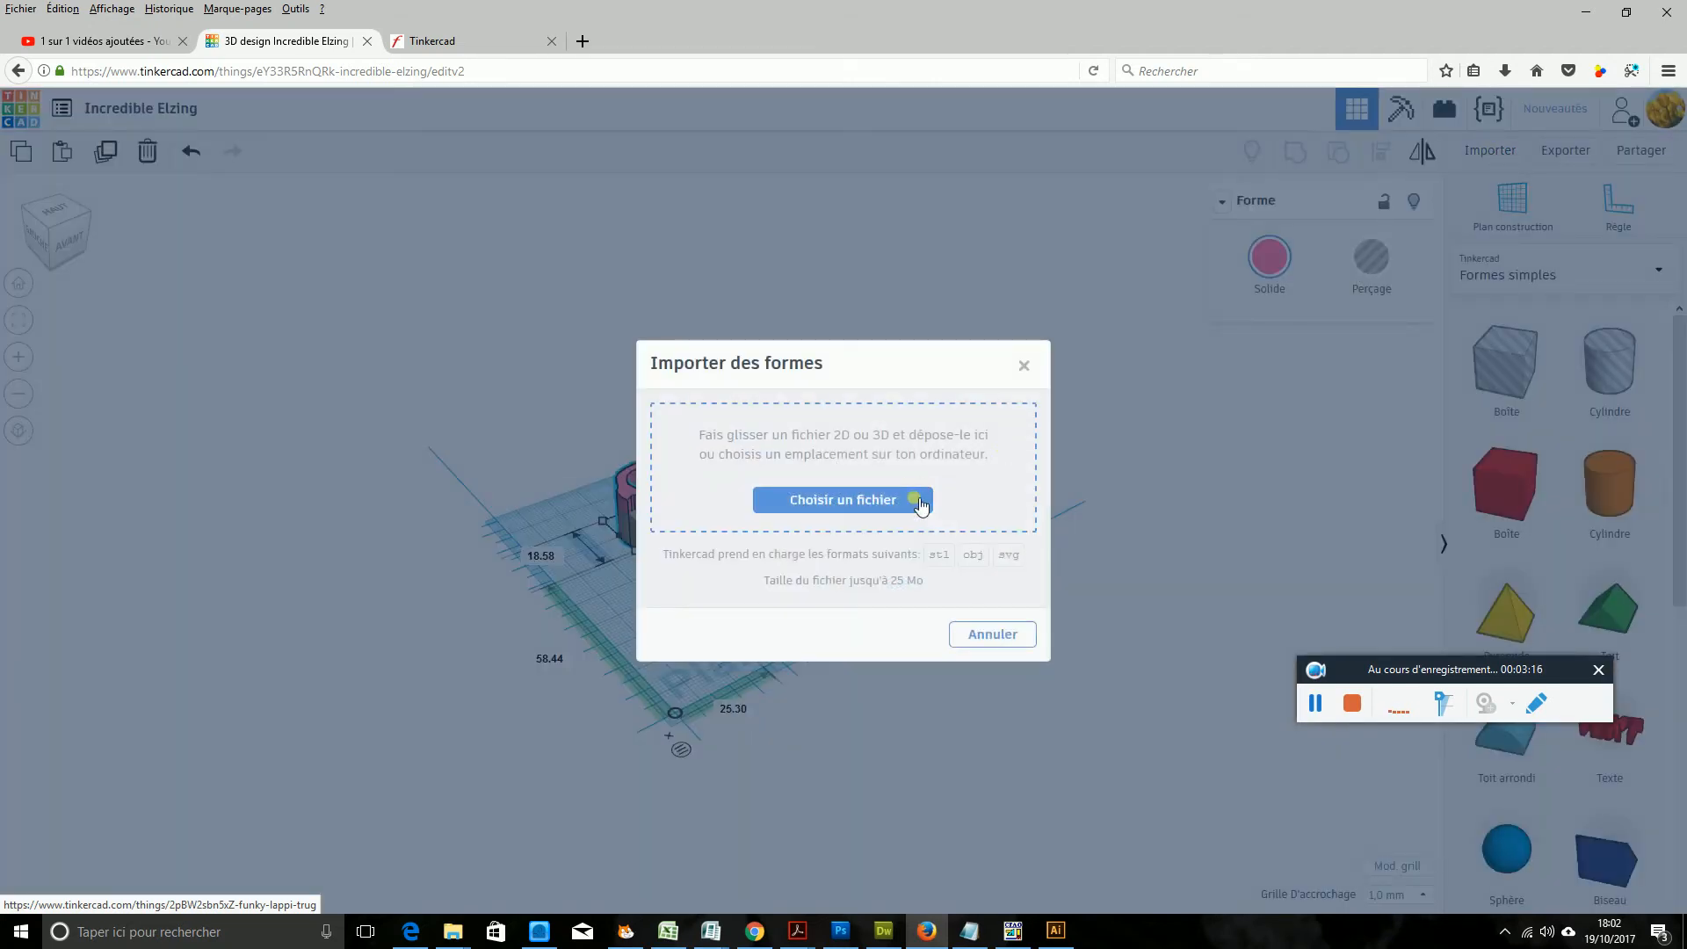
{"action": "left_click", "coordinate": [801, 500]}
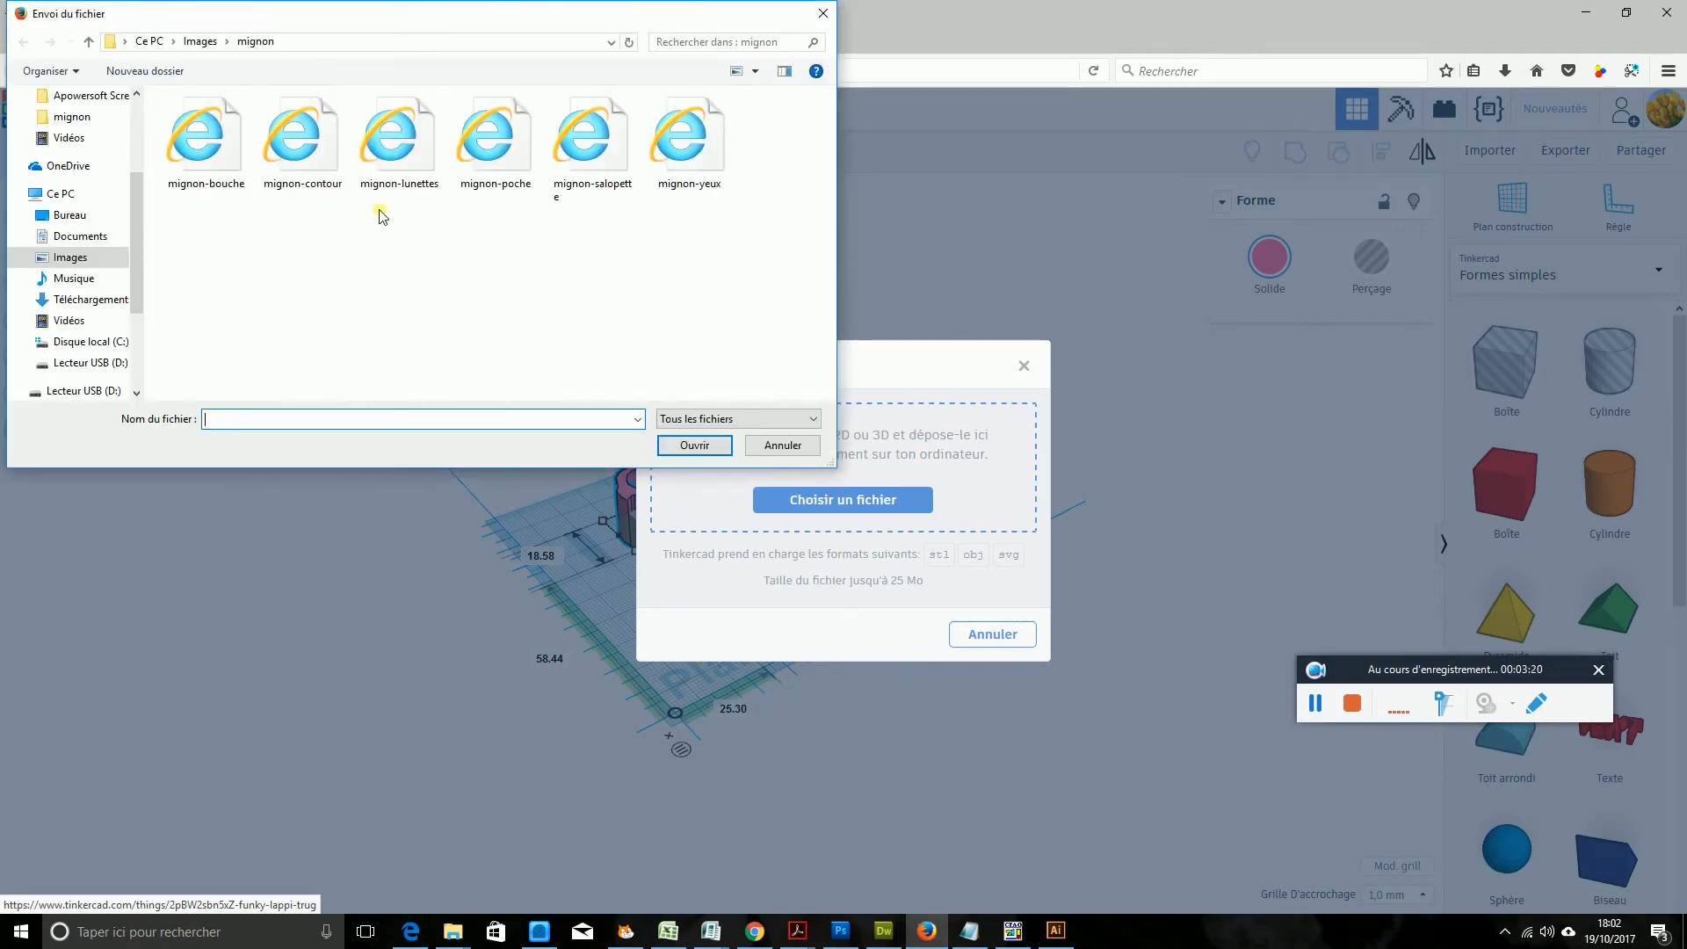
{"action": "left_click", "coordinate": [229, 163]}
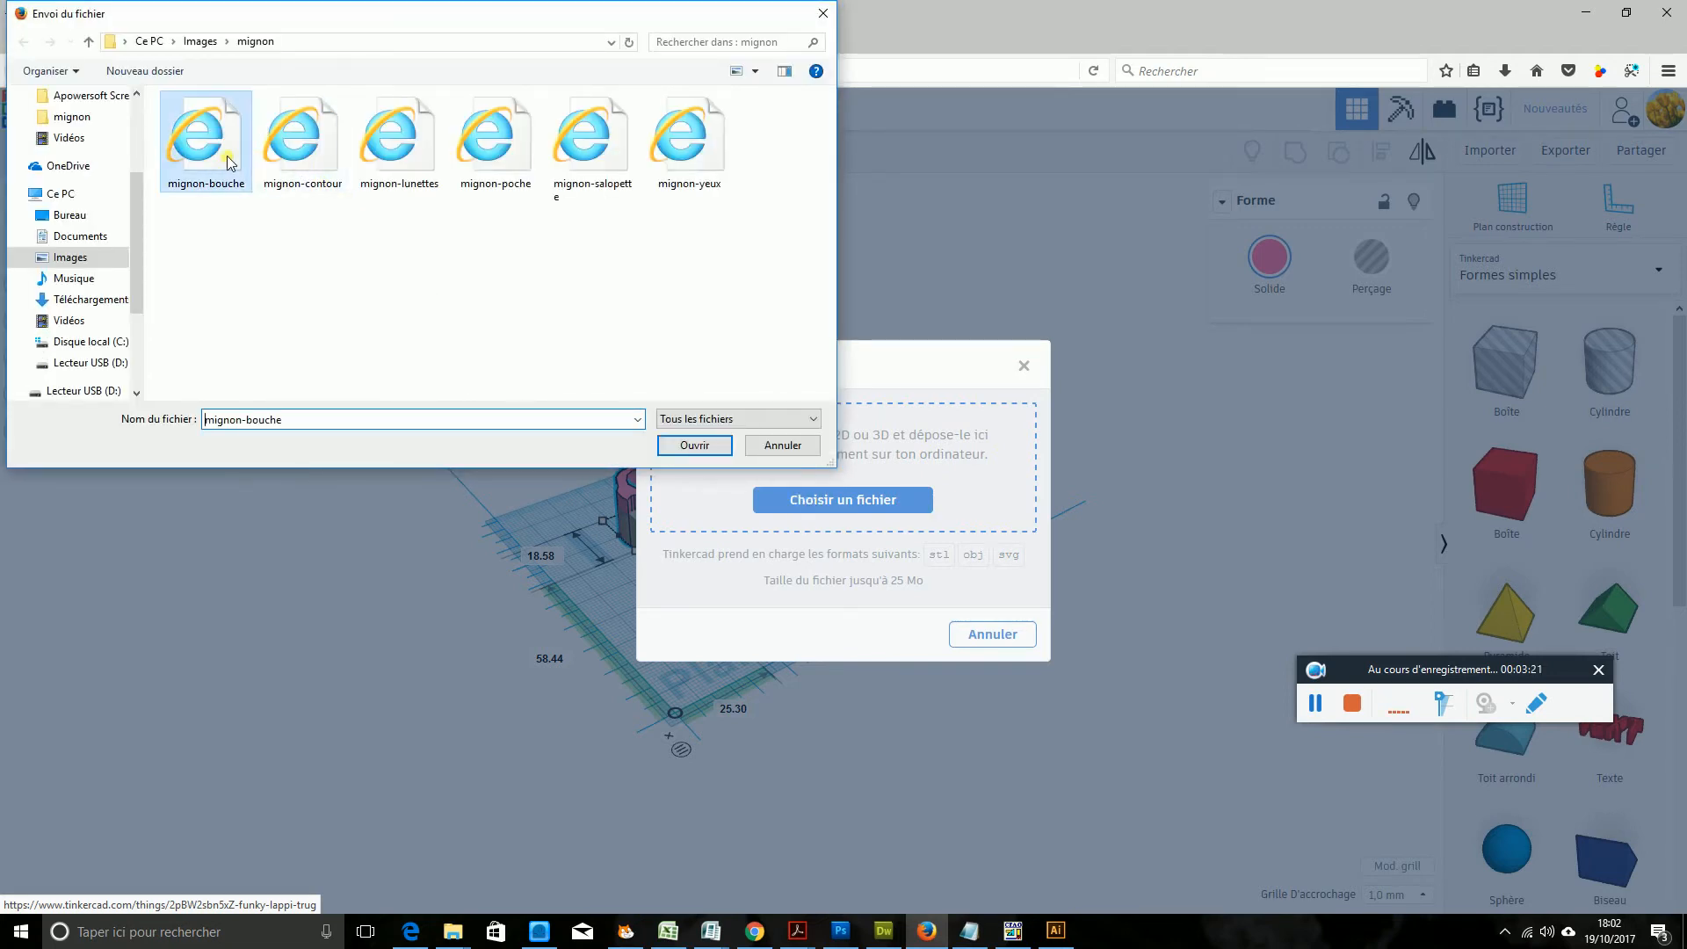
{"action": "left_click", "coordinate": [695, 445]}
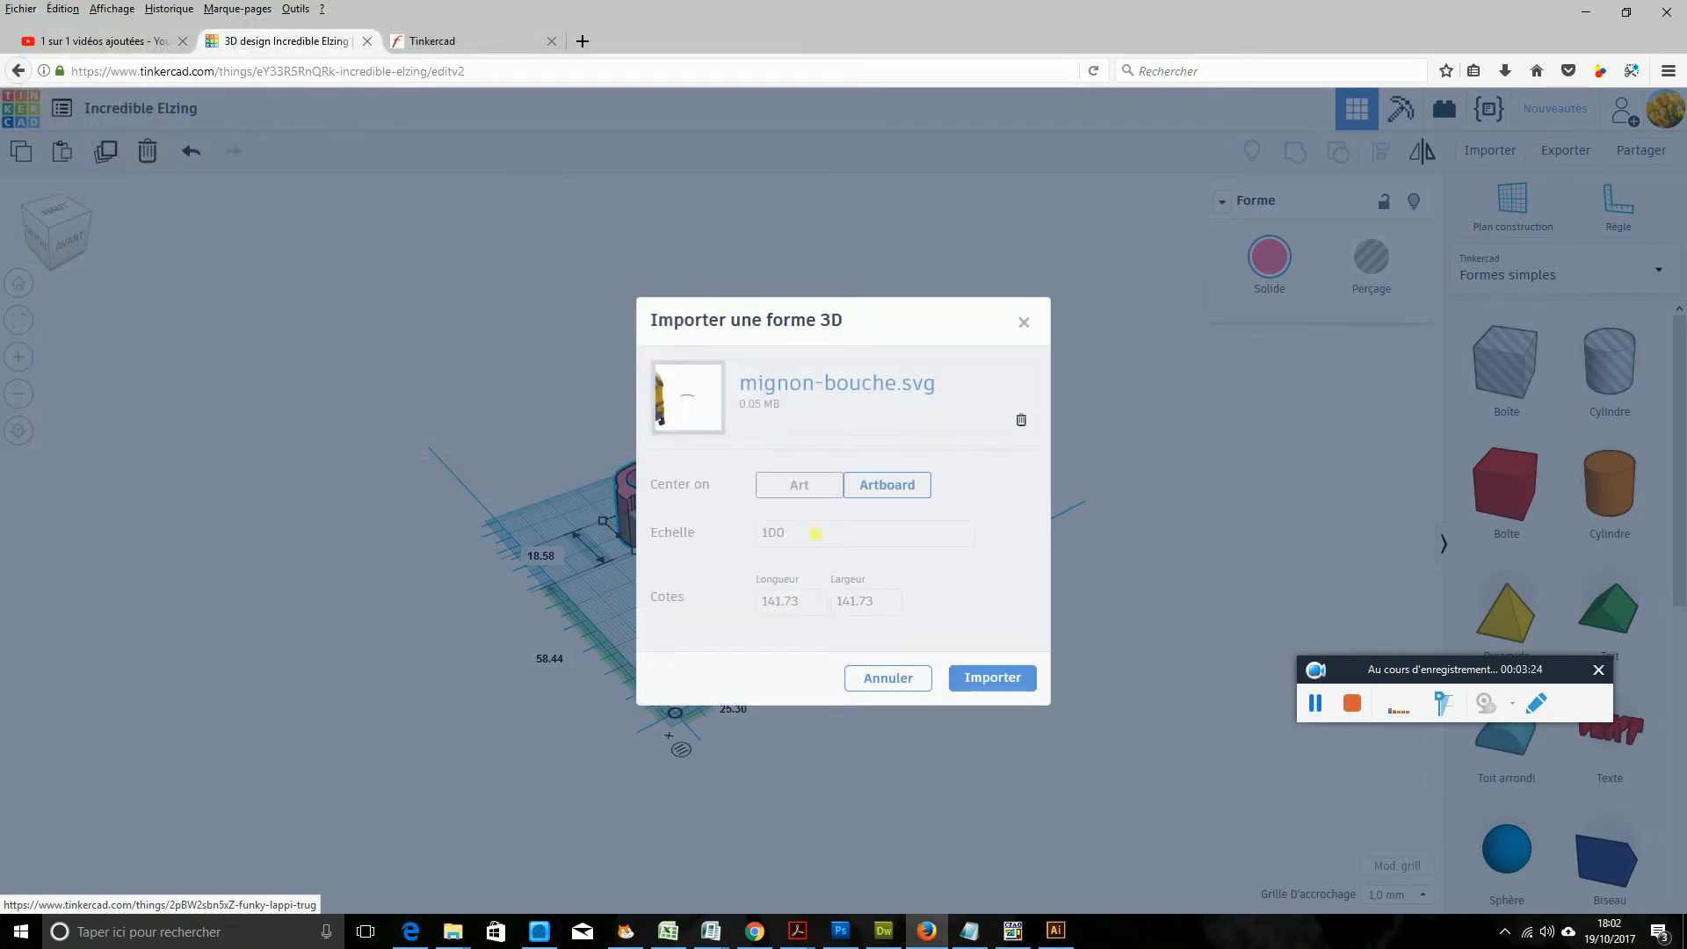
{"action": "double_click", "coordinate": [816, 534]}
{"action": "type", "text": "60"}
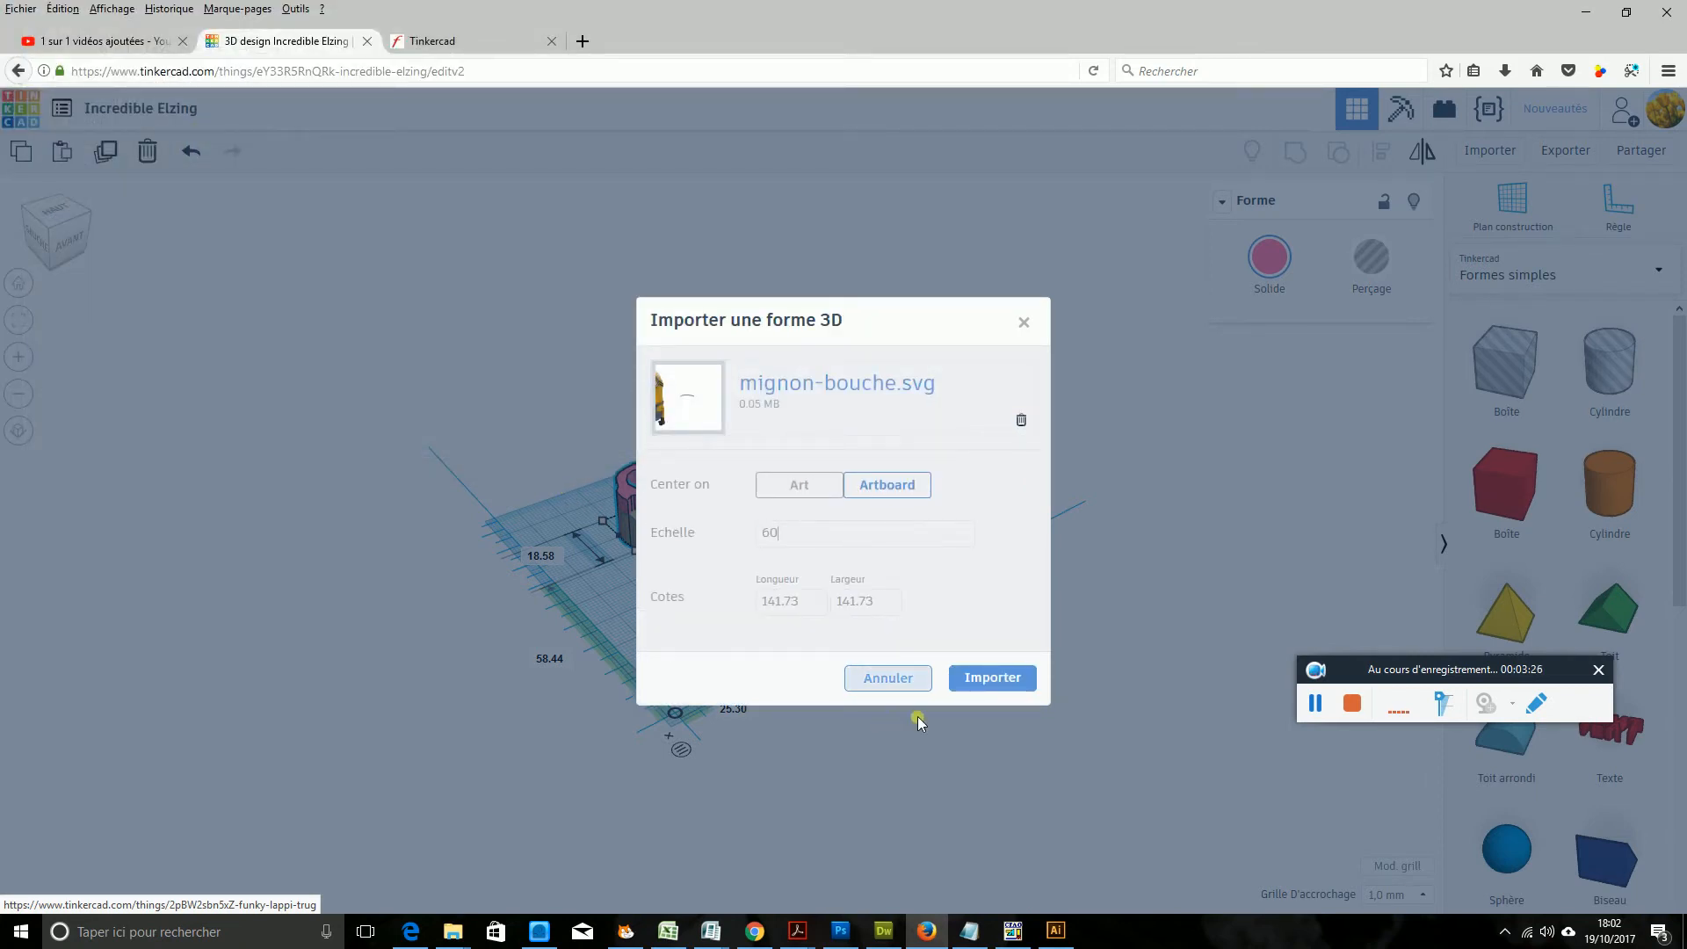
{"action": "left_click", "coordinate": [993, 678]}
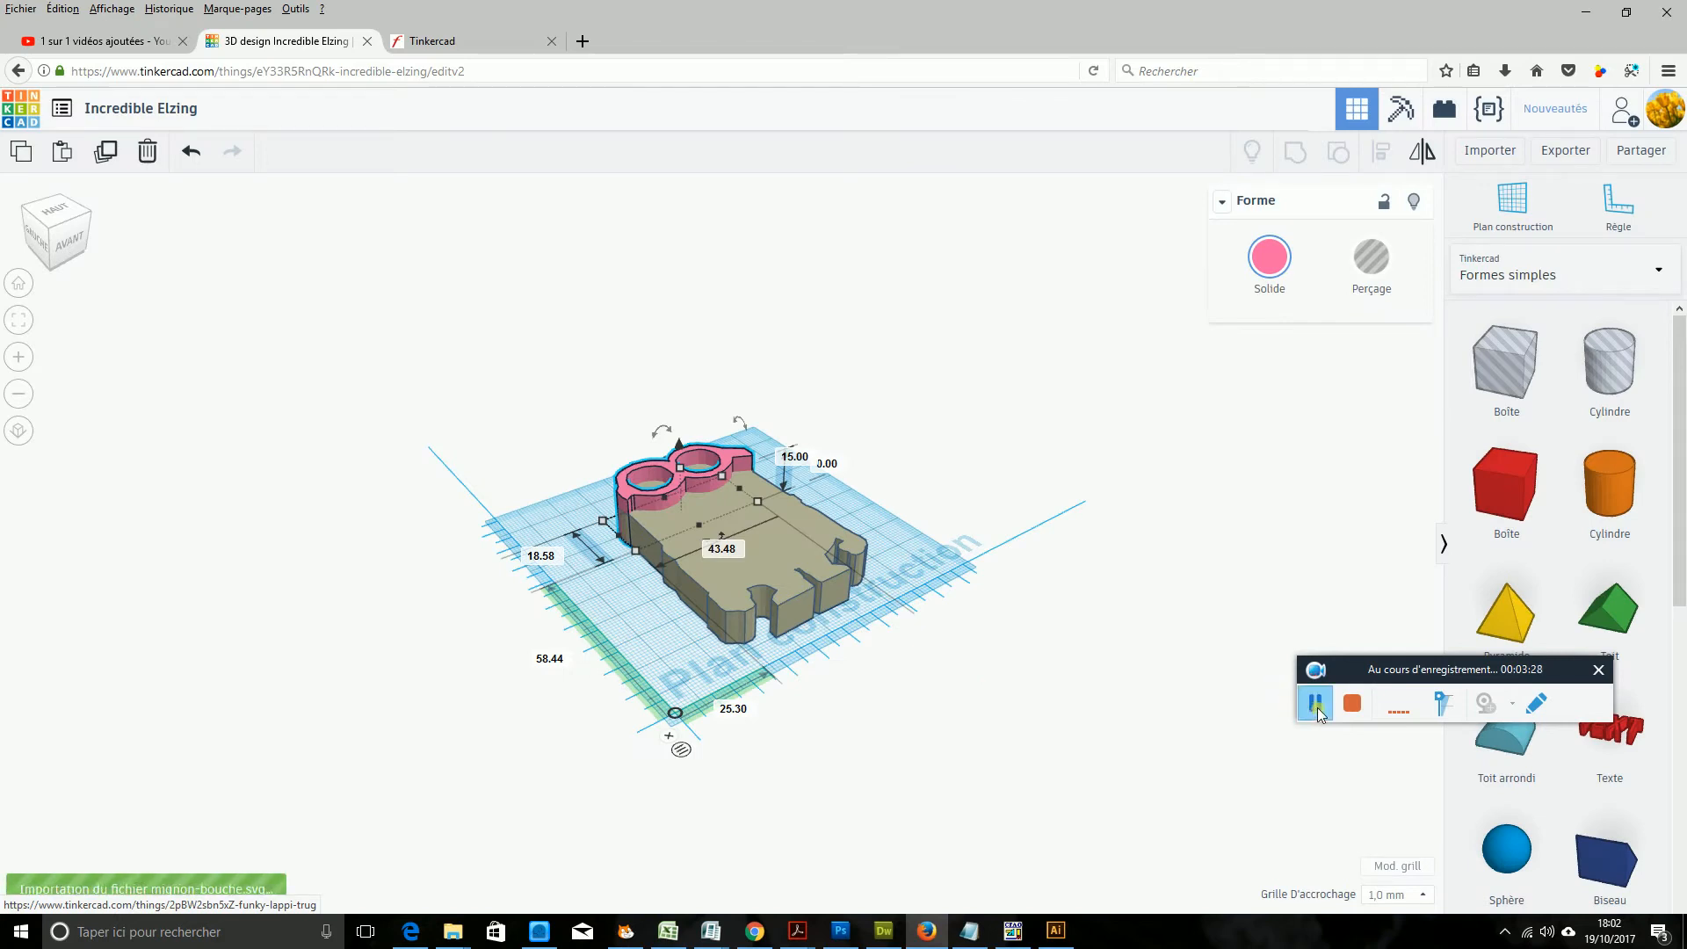
- Select the blue mouth shape and raise its height to 13 mm
{"action": "right_click_drag", "start_coordinate": [950, 486], "coordinate": [973, 550]}
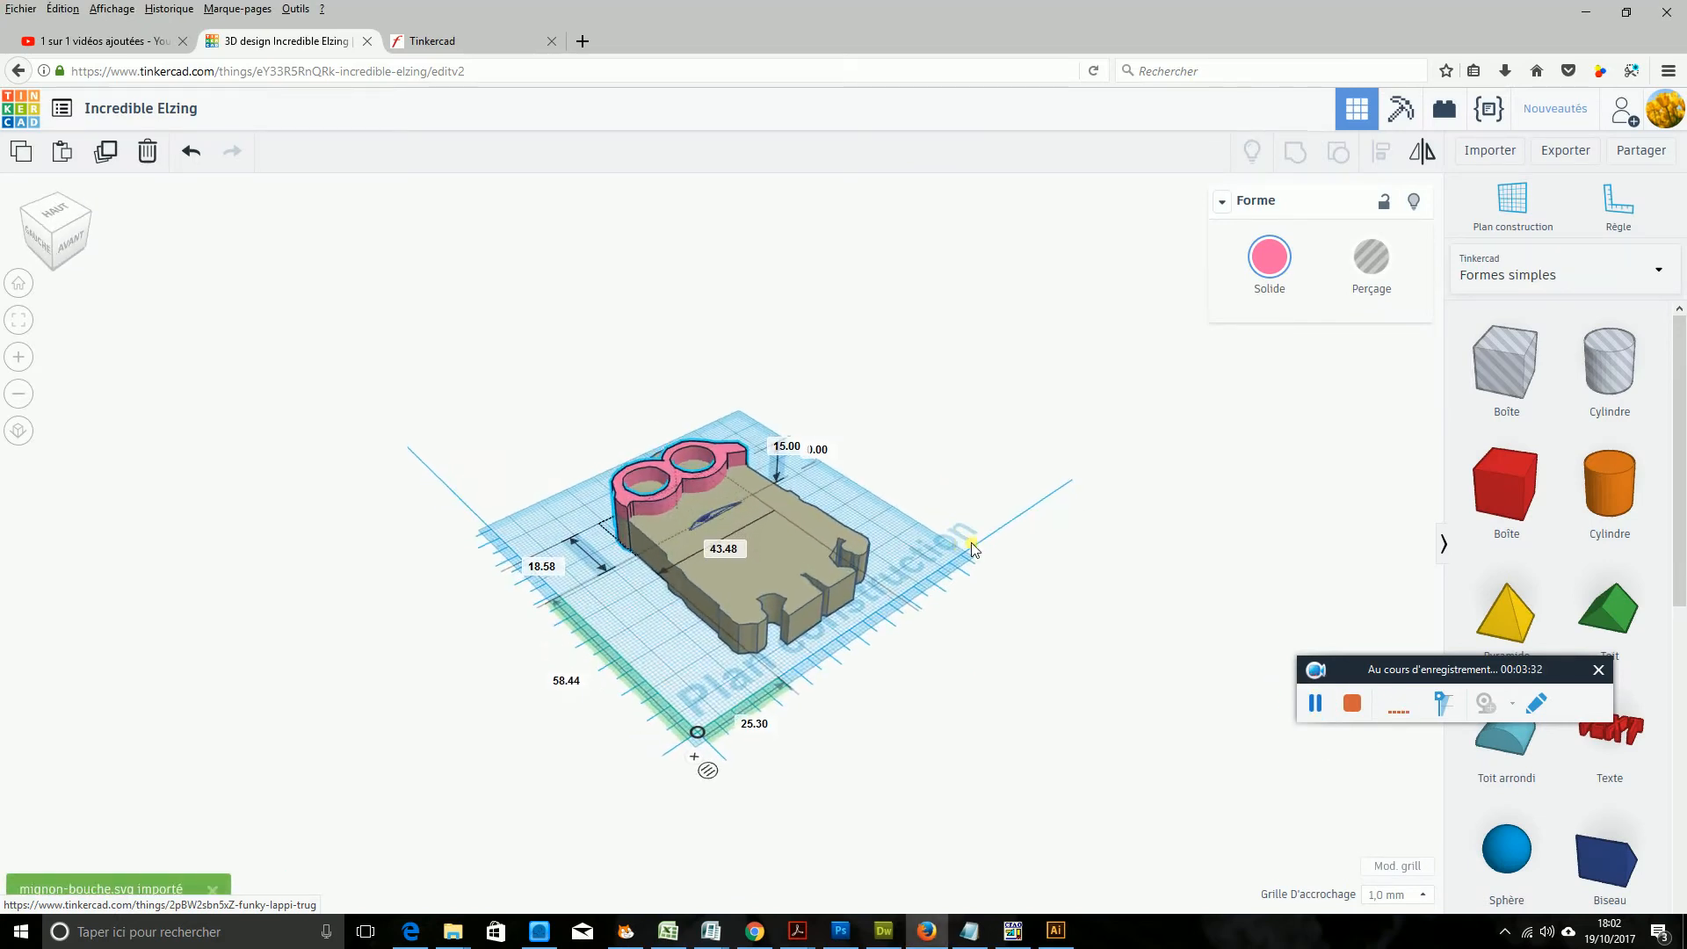
{"action": "left_click", "coordinate": [712, 517]}
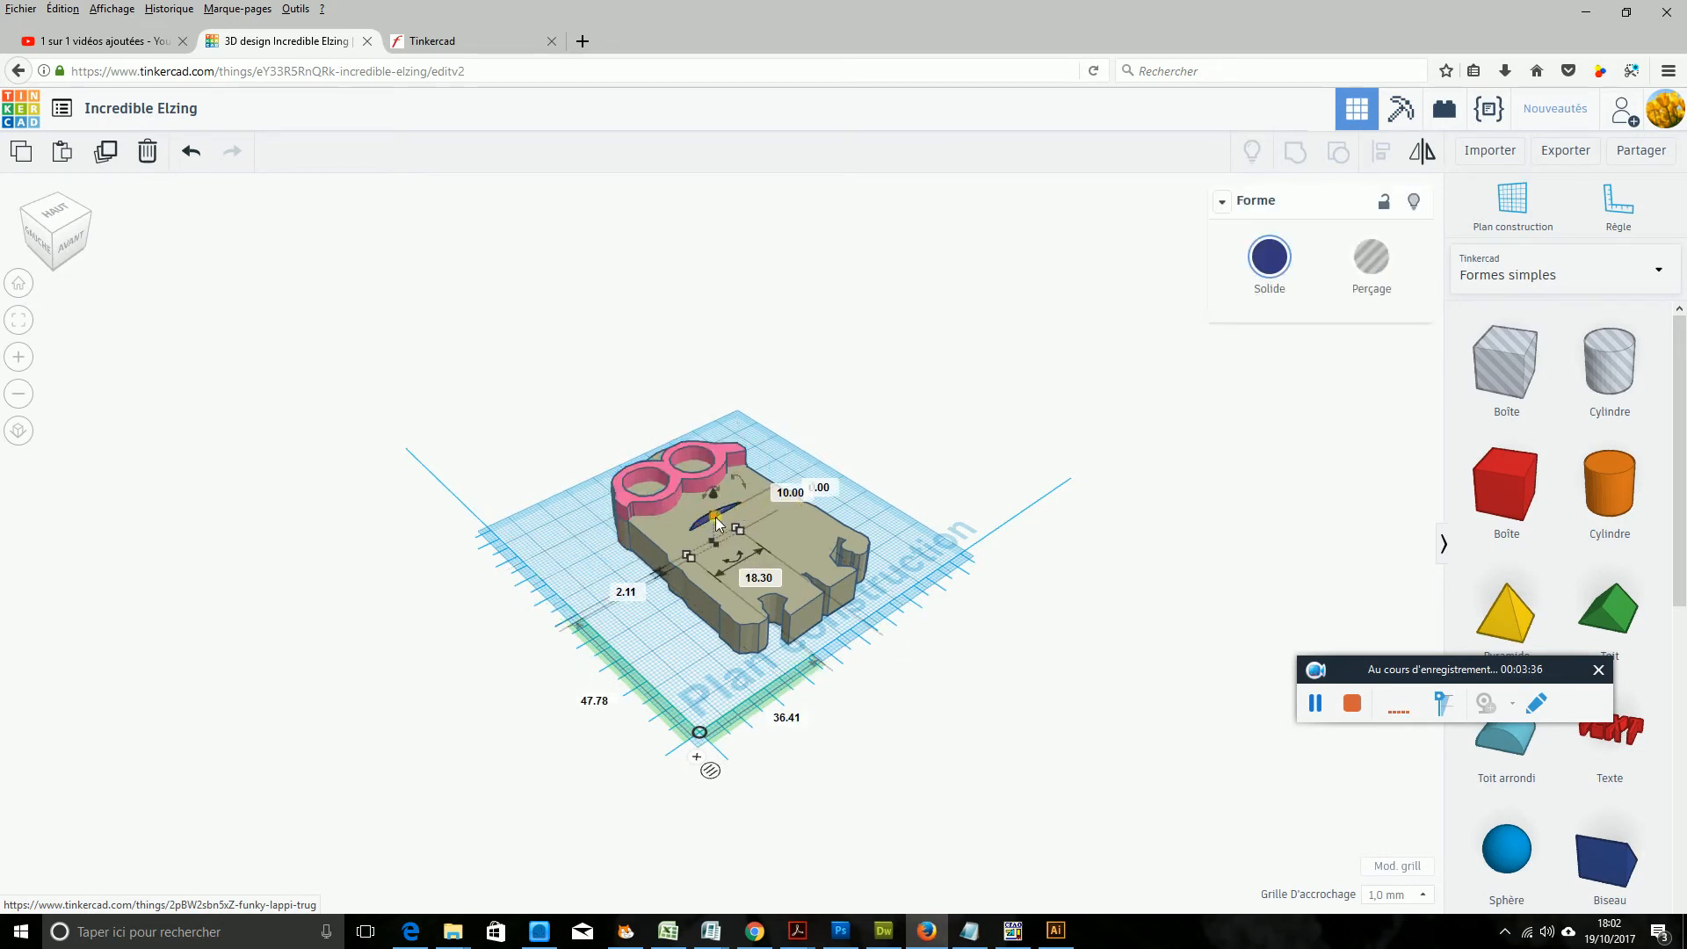
{"action": "left_click_drag", "start_coordinate": [716, 519], "coordinate": [735, 512]}
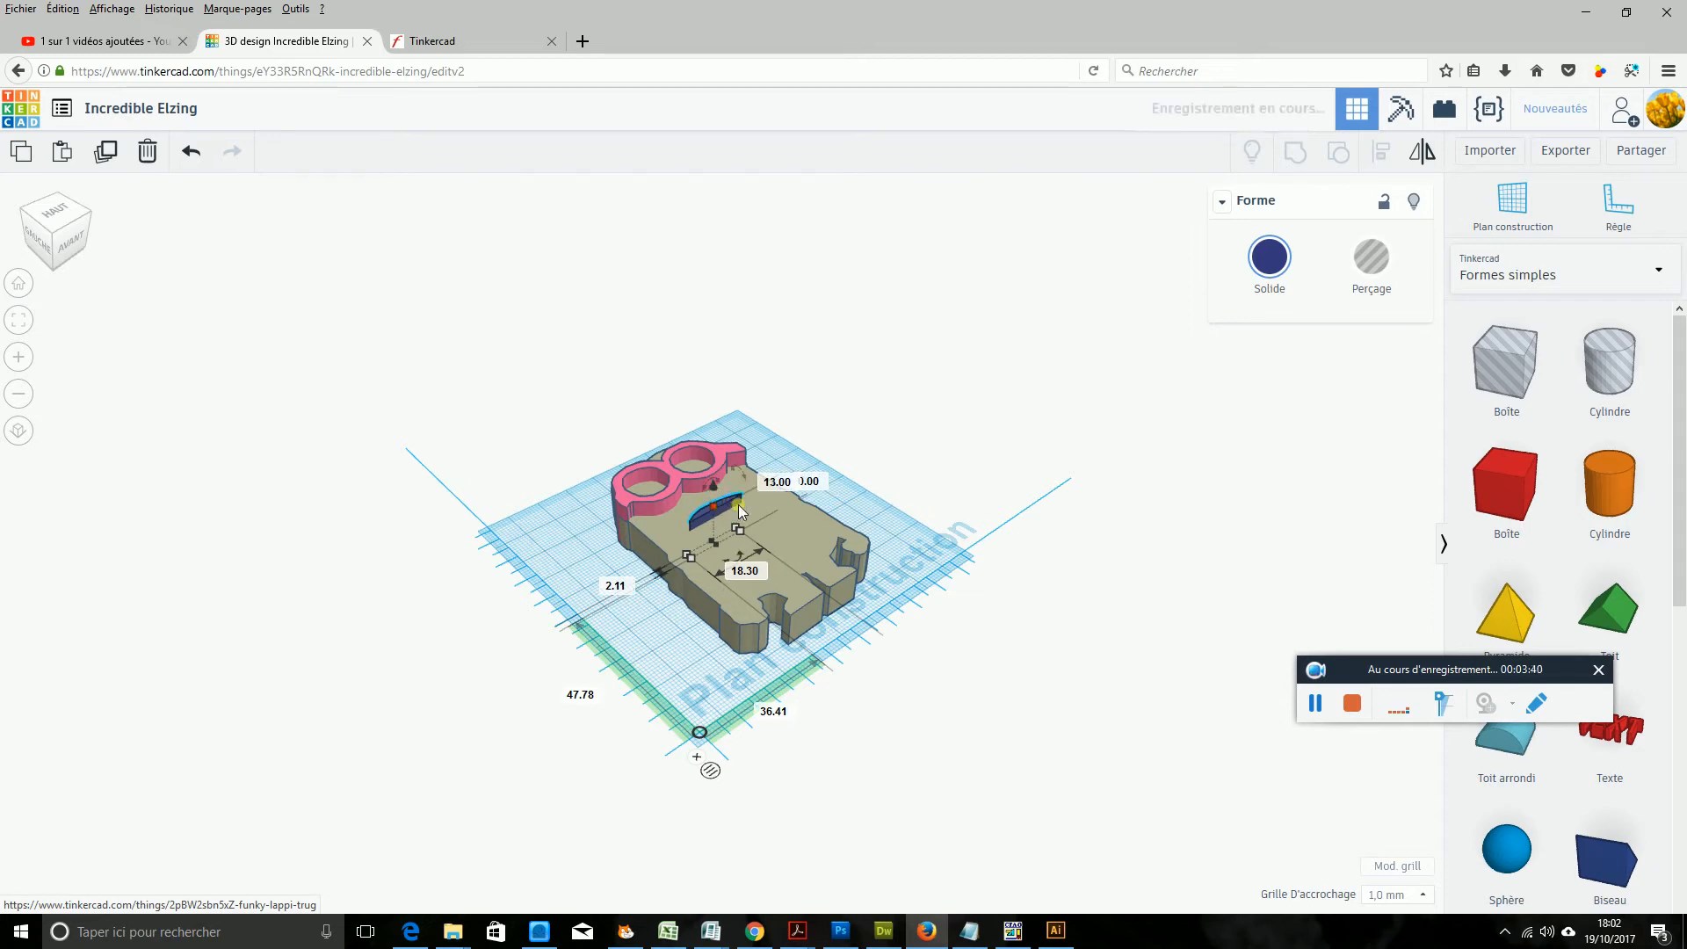
- Lift the mouth shape 1 mm above the workplane and turn it into a hole
{"action": "right_click_drag", "start_coordinate": [896, 501], "coordinate": [904, 475]}
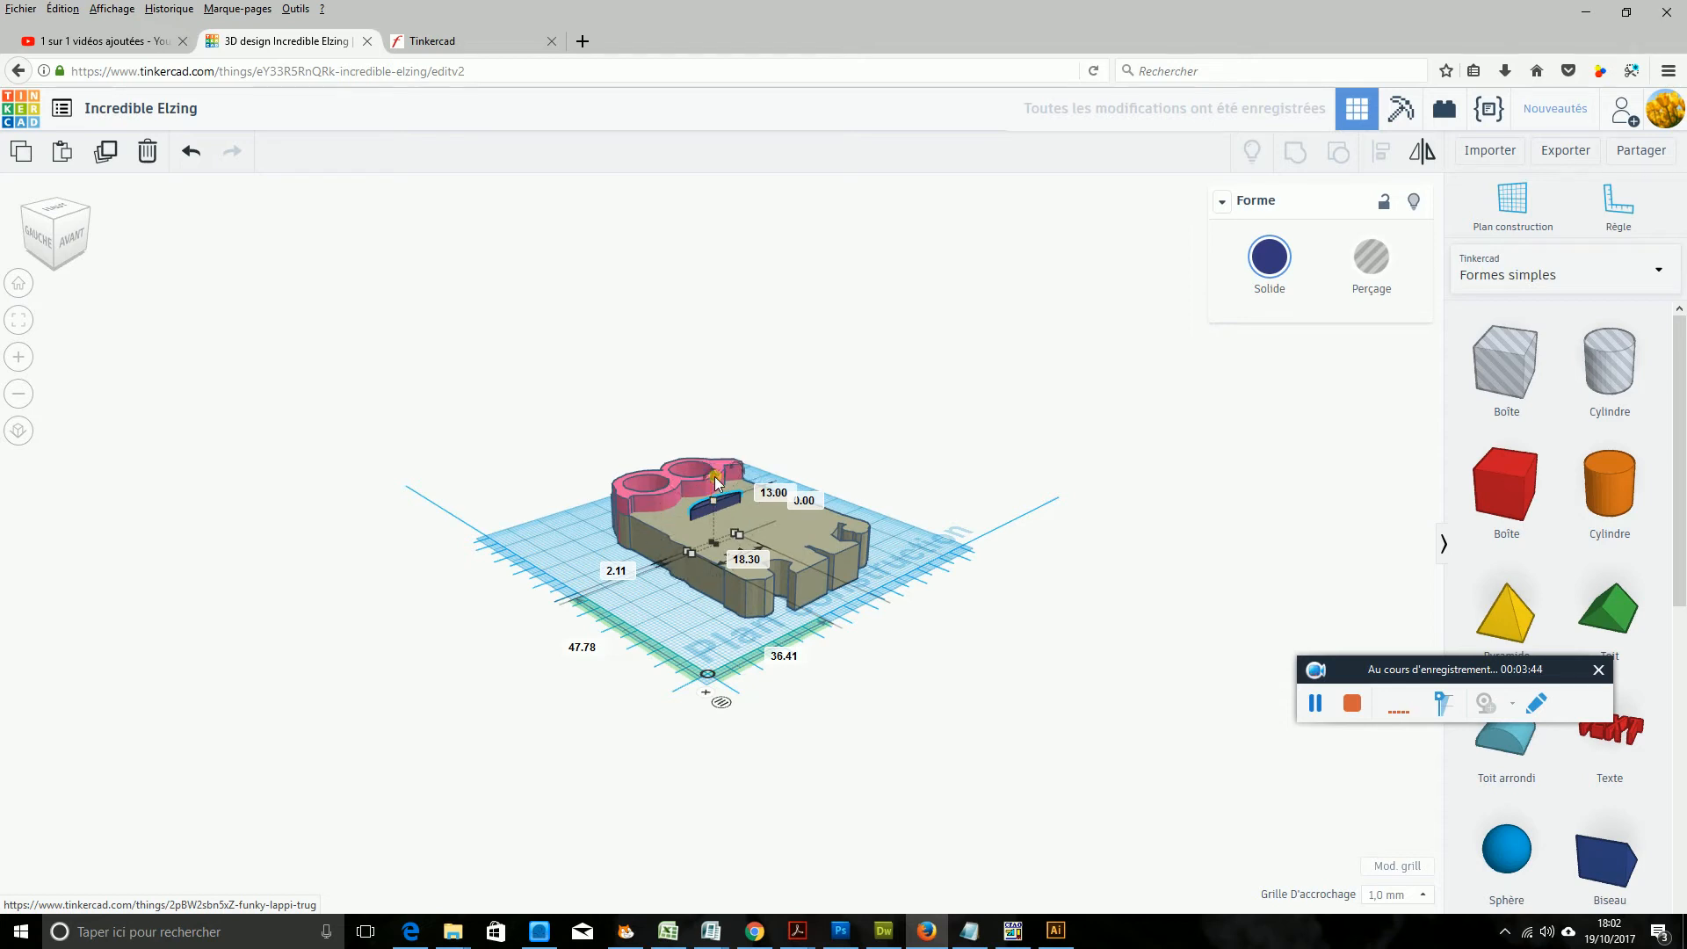
{"action": "mouse_move", "coordinate": [717, 482]}
{"action": "left_mouse_down"}
{"action": "mouse_move", "coordinate": [726, 380]}
{"action": "mouse_move", "coordinate": [735, 496]}
{"action": "mouse_move", "coordinate": [730, 484]}
{"action": "left_mouse_up"}
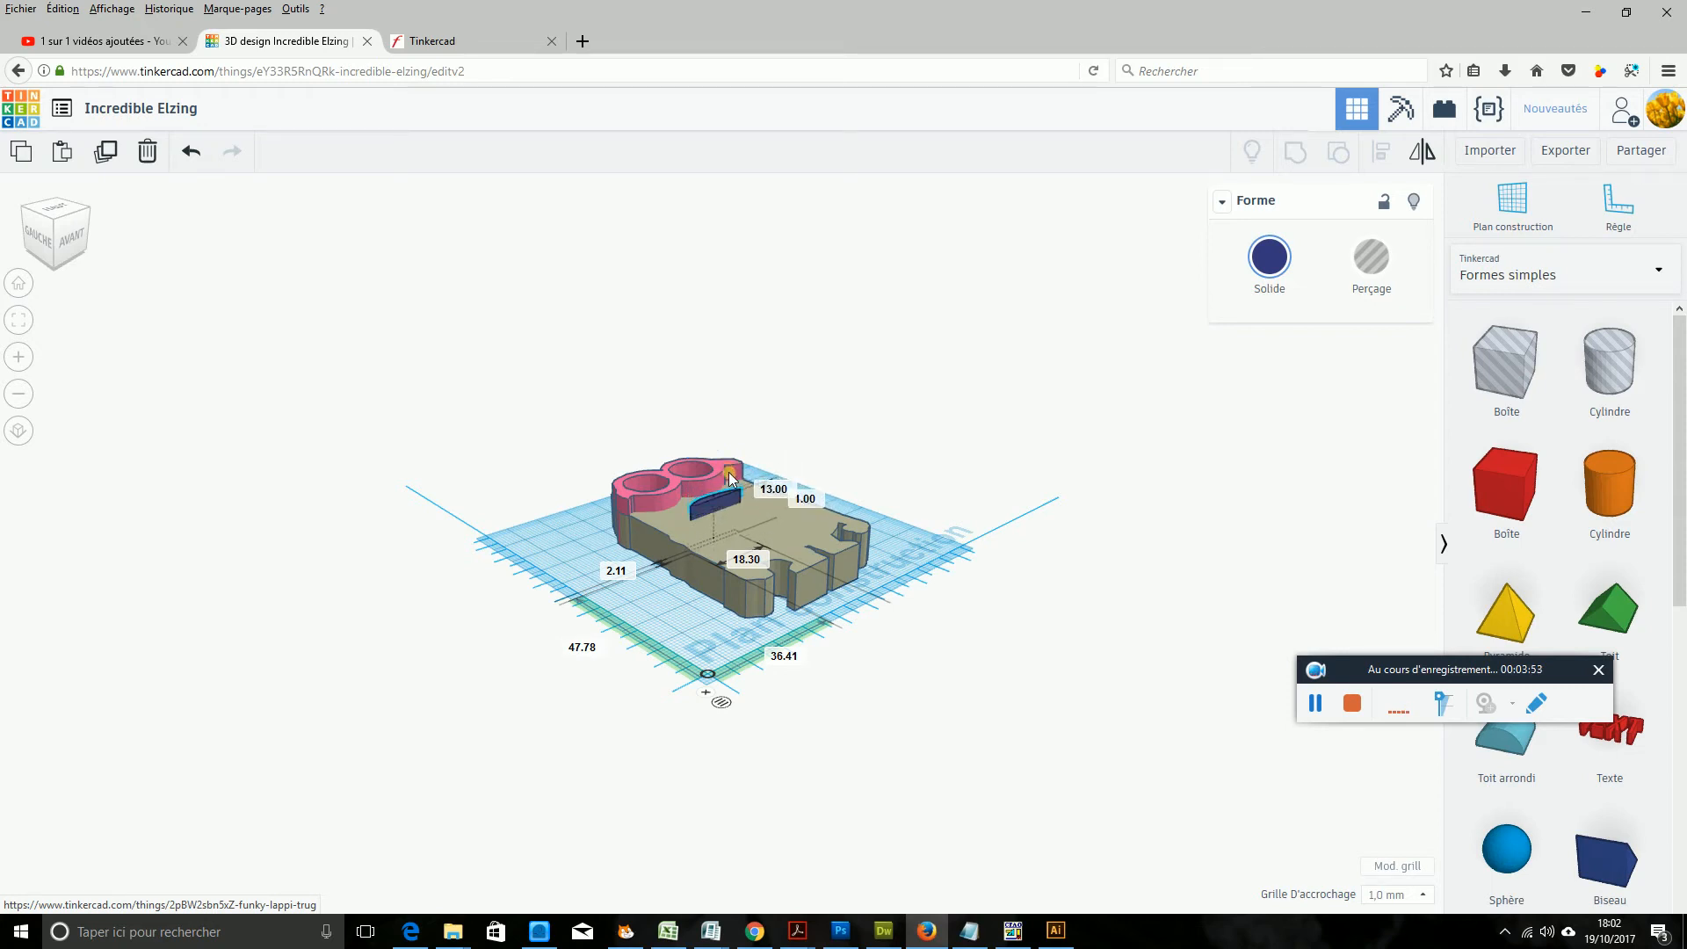
{"action": "left_click", "coordinate": [1381, 267]}
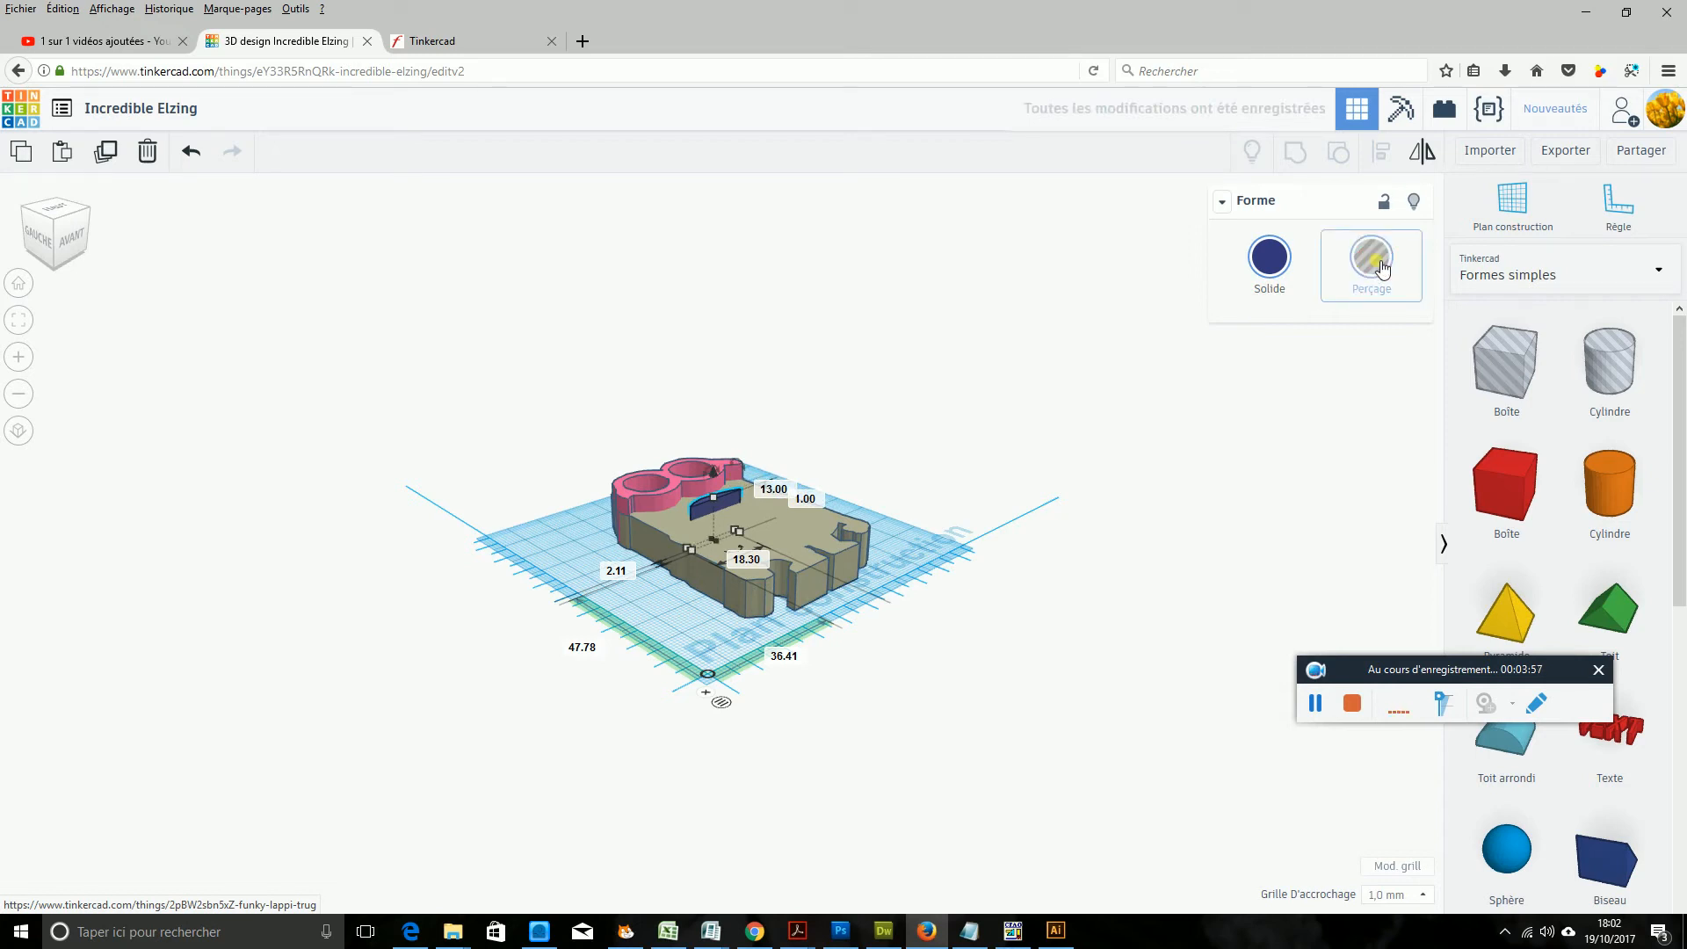
{"action": "mouse_move", "coordinate": [991, 422]}
{"action": "right_mouse_down"}
{"action": "mouse_move", "coordinate": [998, 524]}
{"action": "mouse_move", "coordinate": [1058, 456]}
{"action": "mouse_move", "coordinate": [956, 427]}
{"action": "mouse_move", "coordinate": [972, 427]}
{"action": "right_mouse_up"}
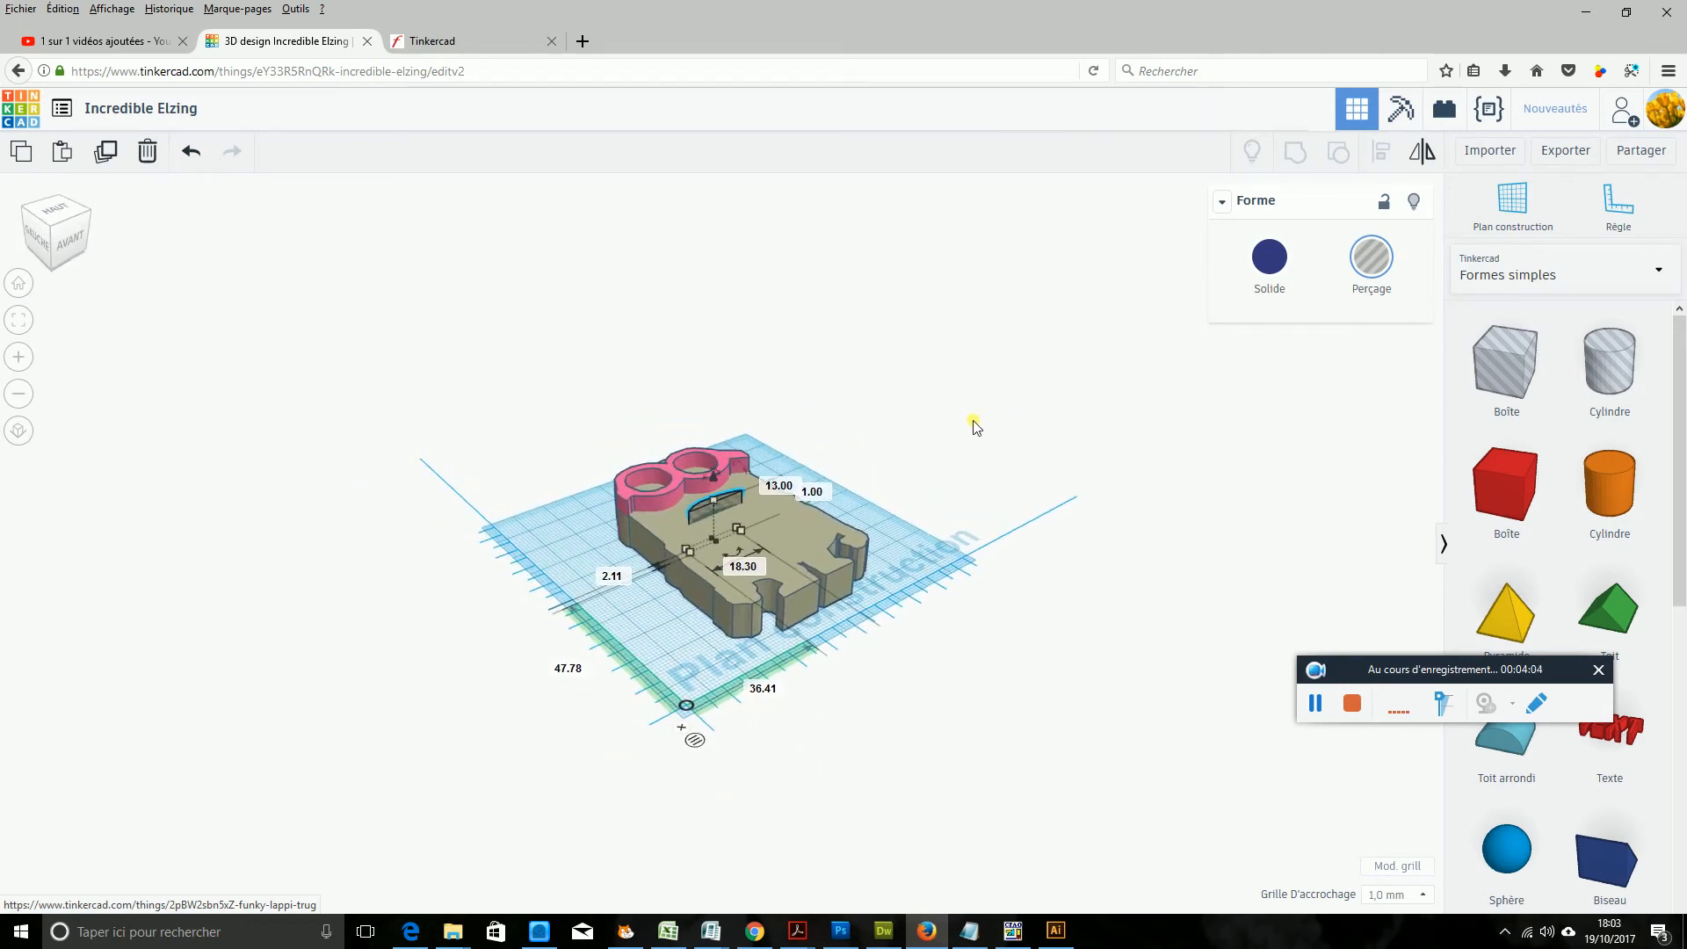
- Import mignon-poche.svg from the mignon folder, centred on the artboard at a scale of 60
{"action": "left_click", "coordinate": [1491, 150]}
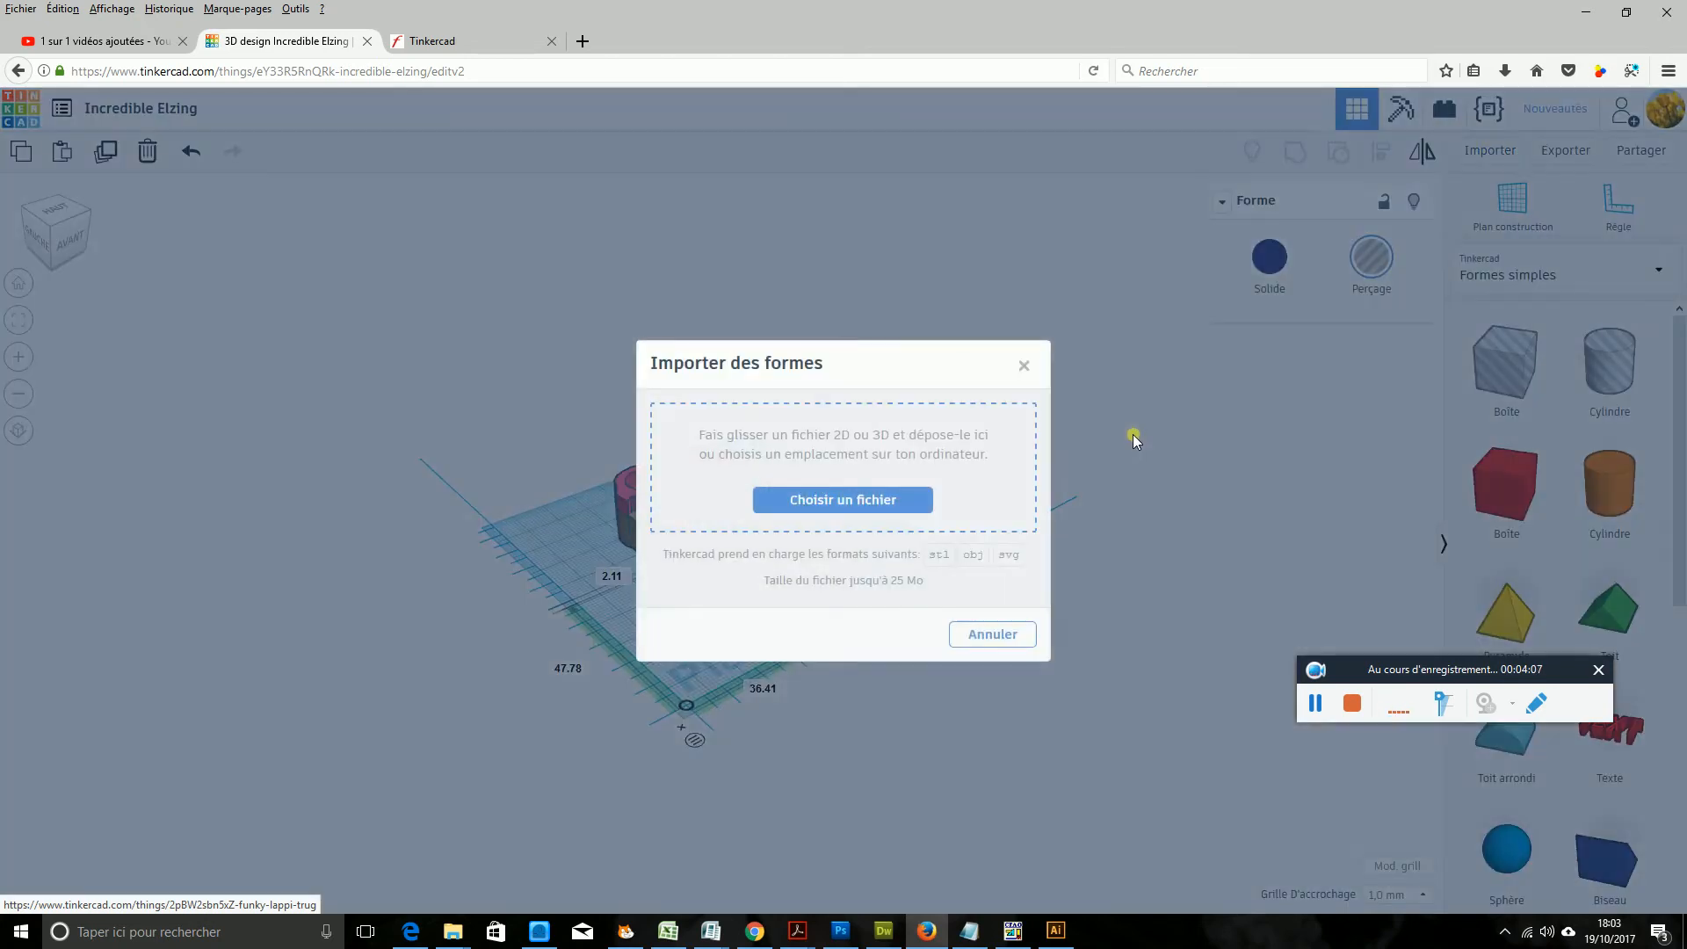
{"action": "left_click", "coordinate": [889, 511]}
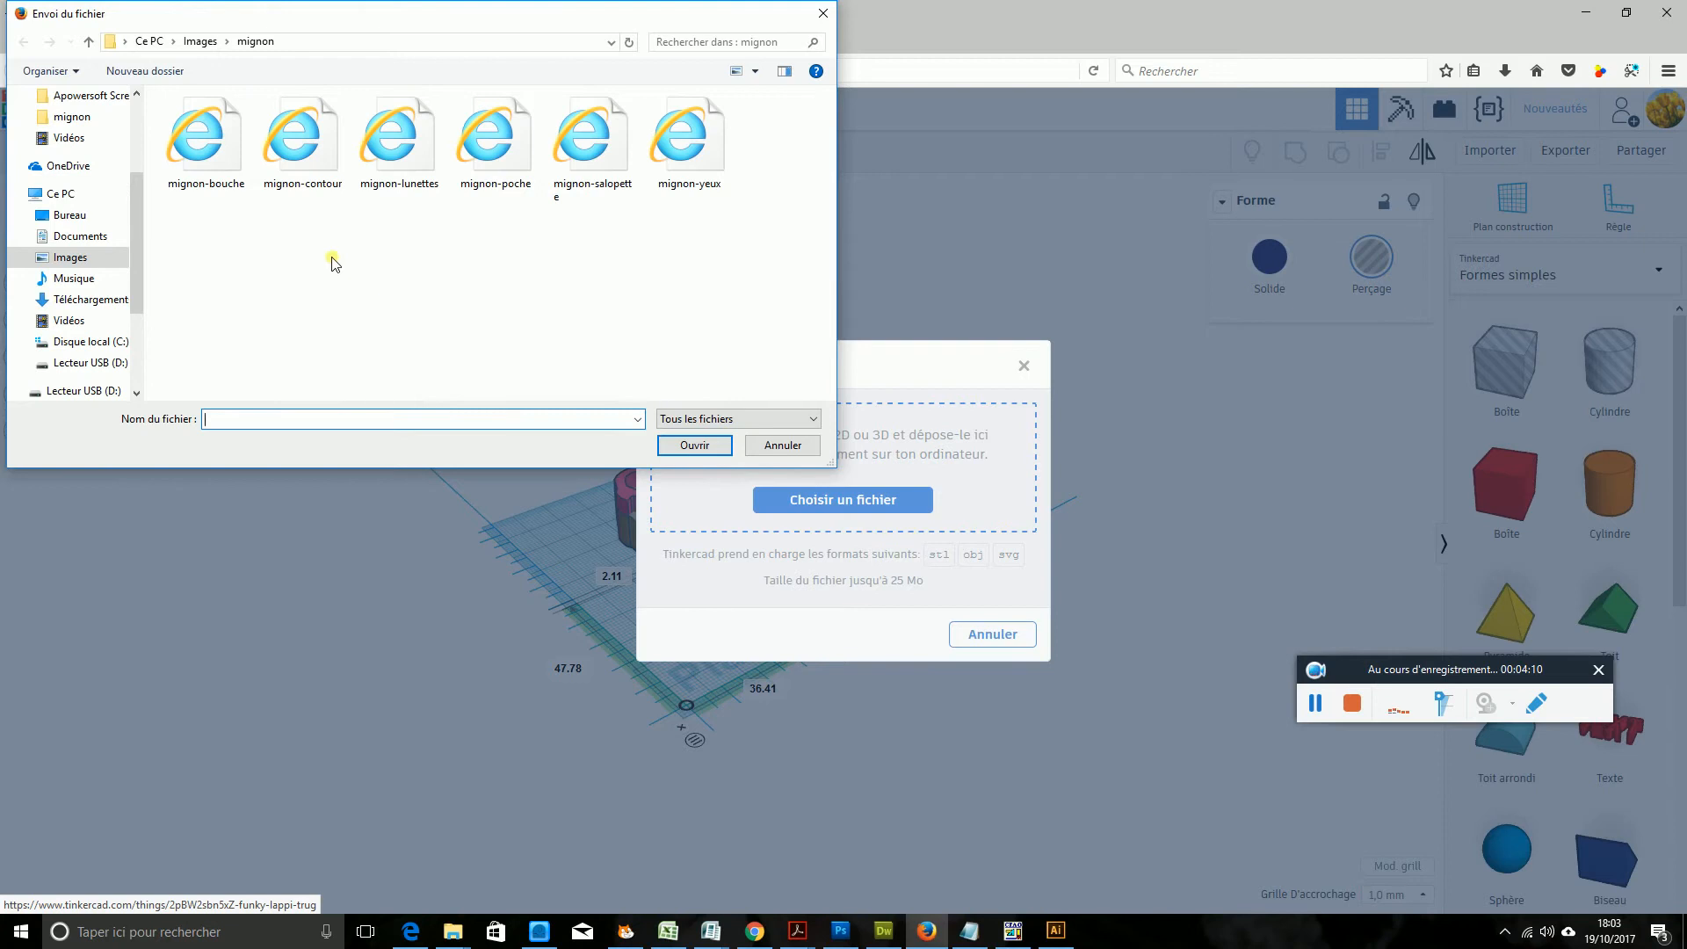
{"action": "left_click", "coordinate": [506, 154]}
{"action": "left_click", "coordinate": [703, 445]}
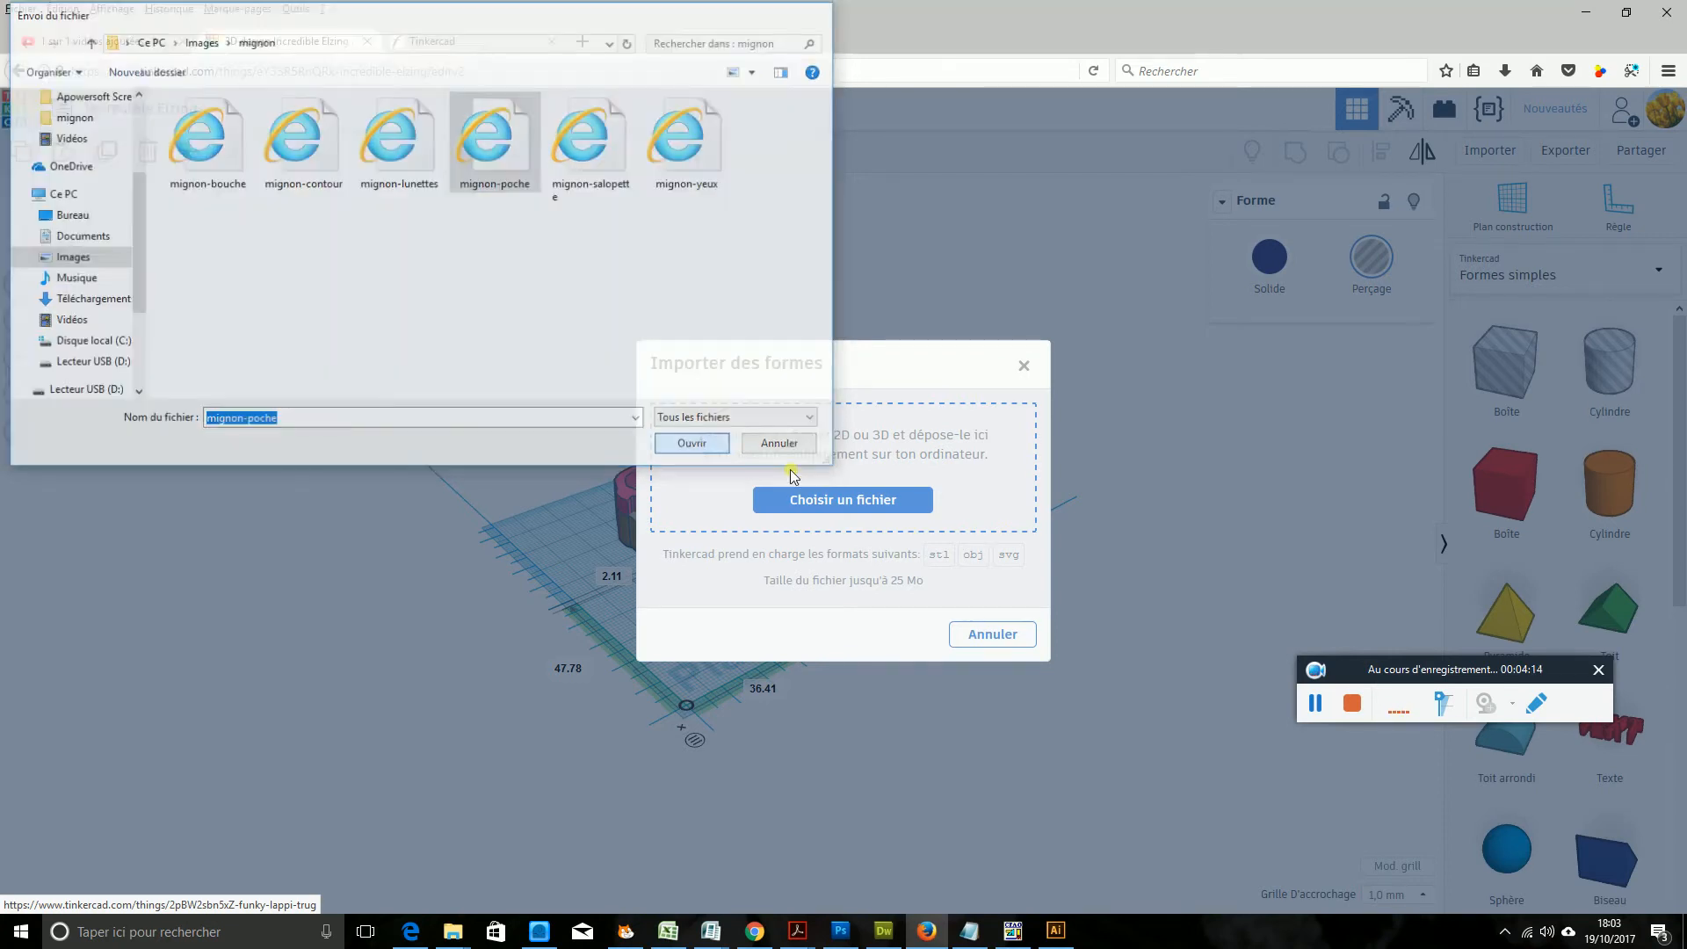
{"action": "left_click_drag", "start_coordinate": [830, 537], "coordinate": [531, 517]}
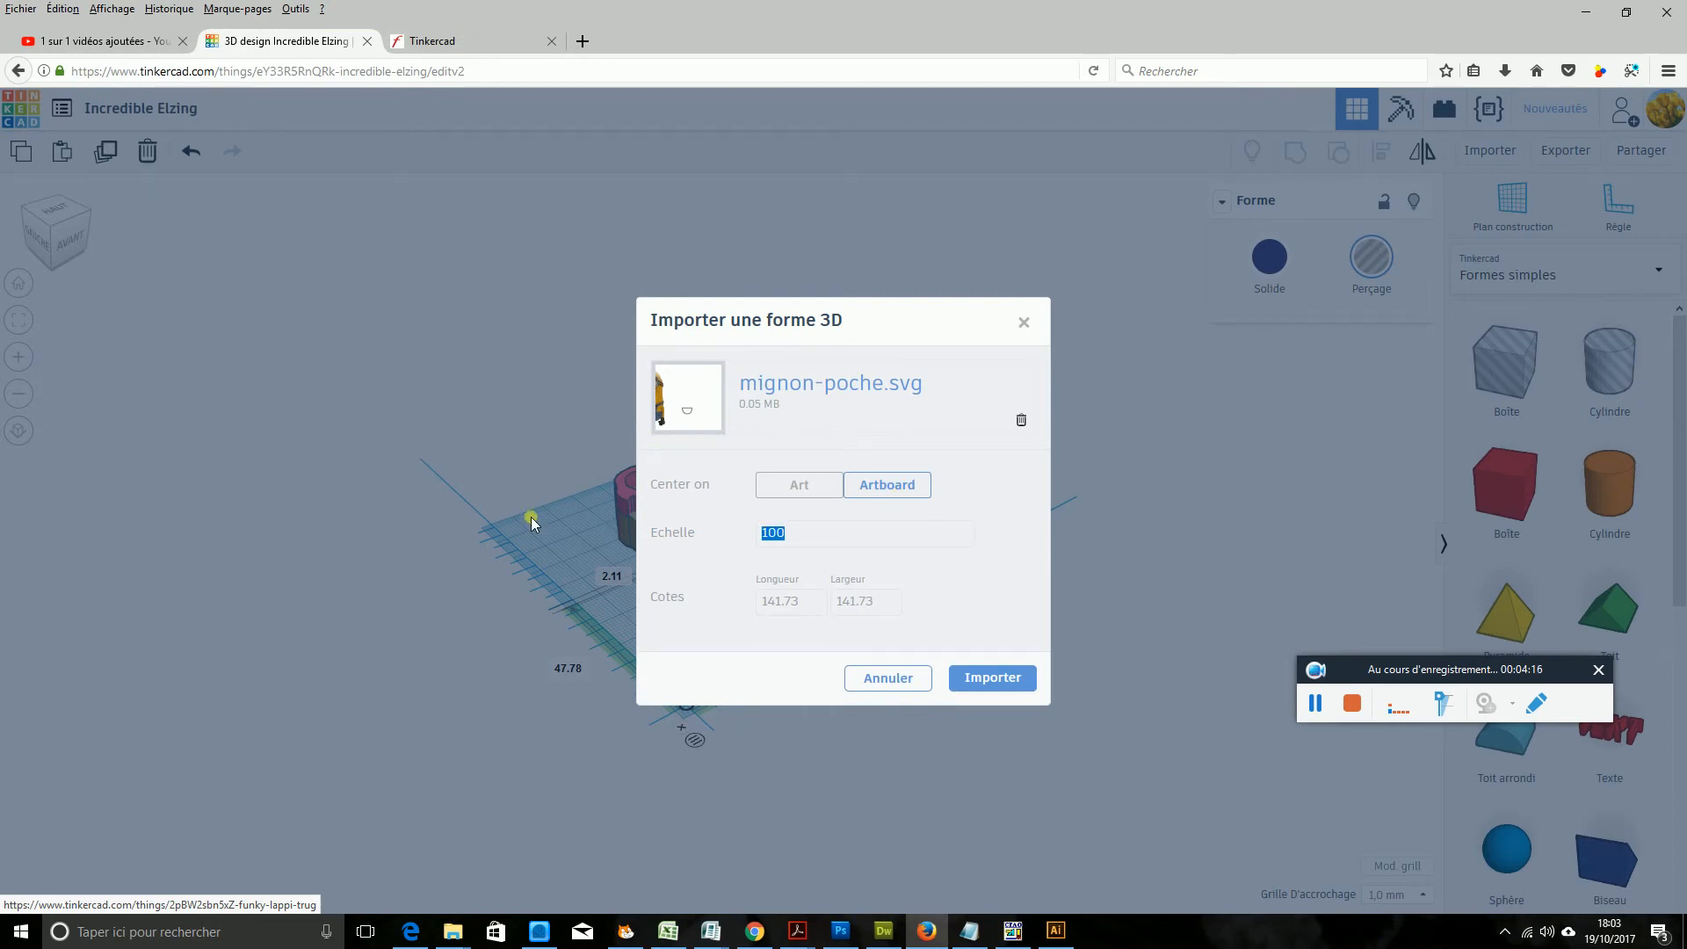
{"action": "type", "text": "60"}
{"action": "left_click", "coordinate": [987, 679]}
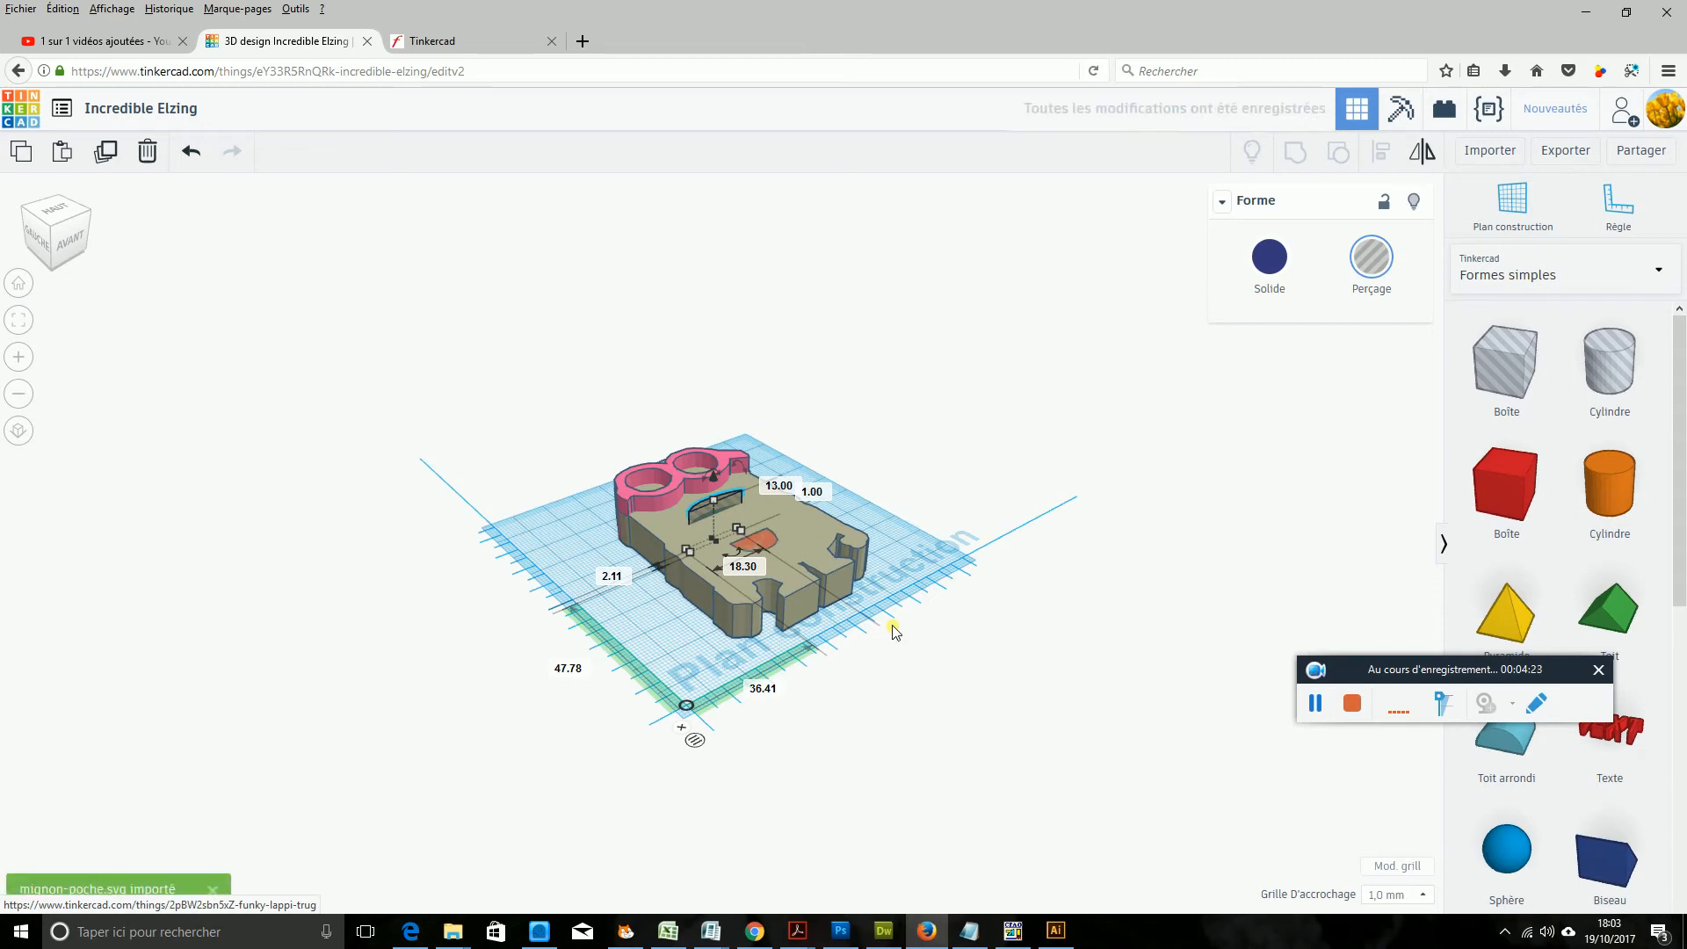
- Turn the pocket shape into a hole and raise its height to 20 mm
{"action": "left_click", "coordinate": [770, 539]}
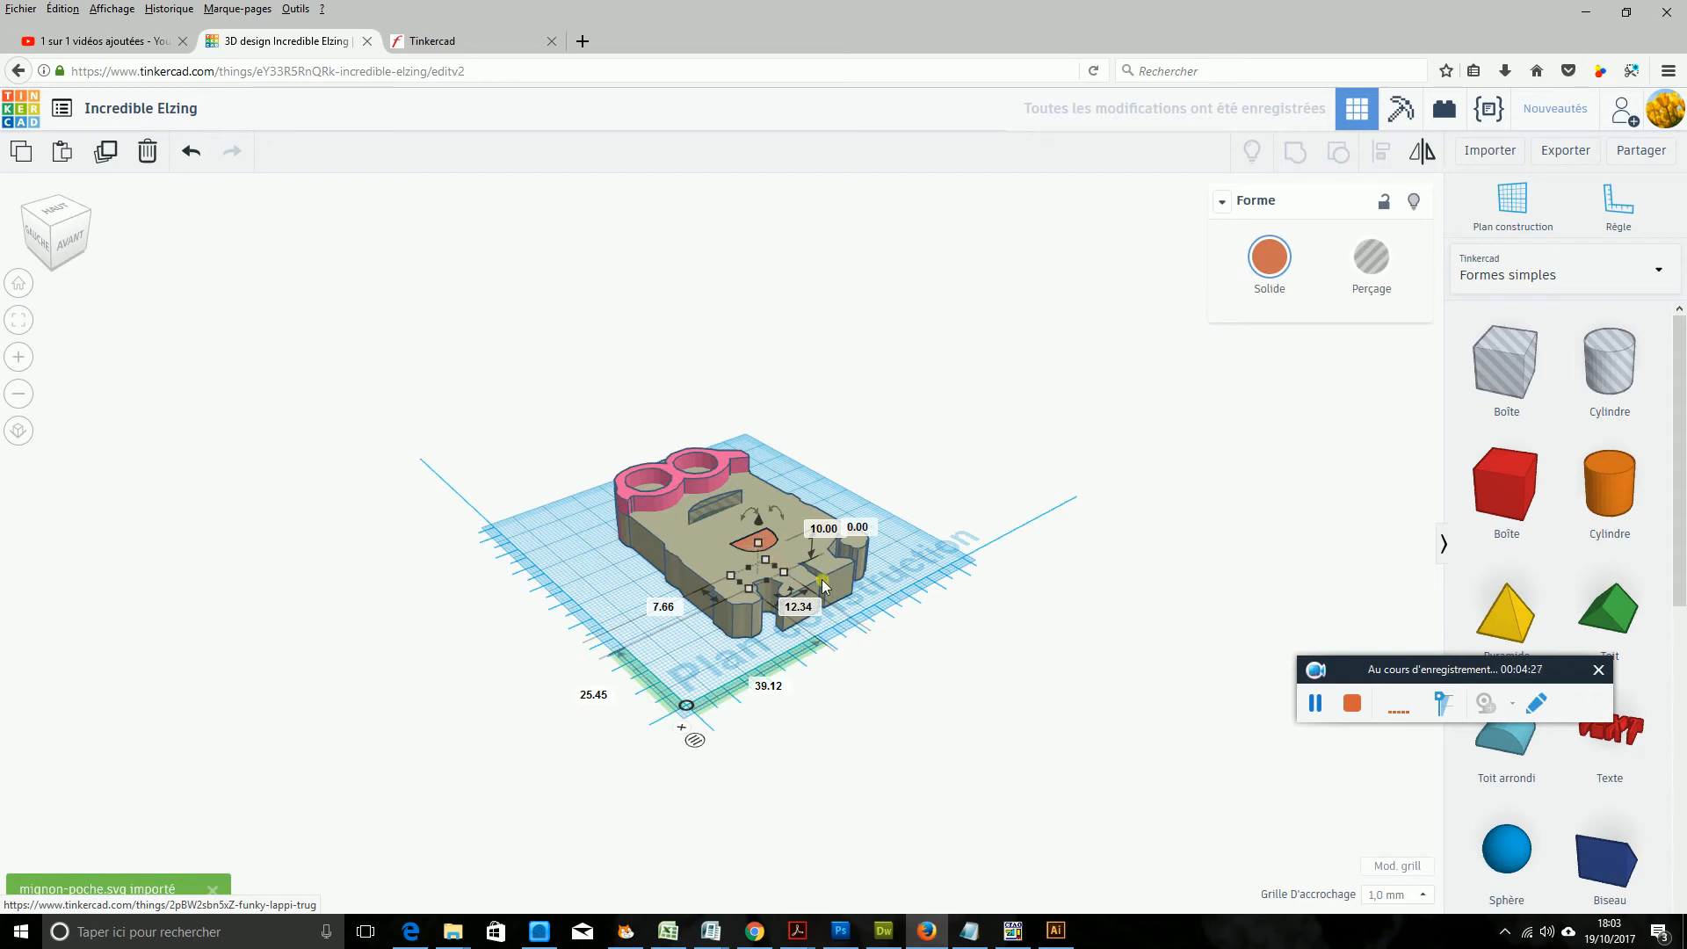
{"action": "left_click_drag", "start_coordinate": [757, 545], "coordinate": [760, 542]}
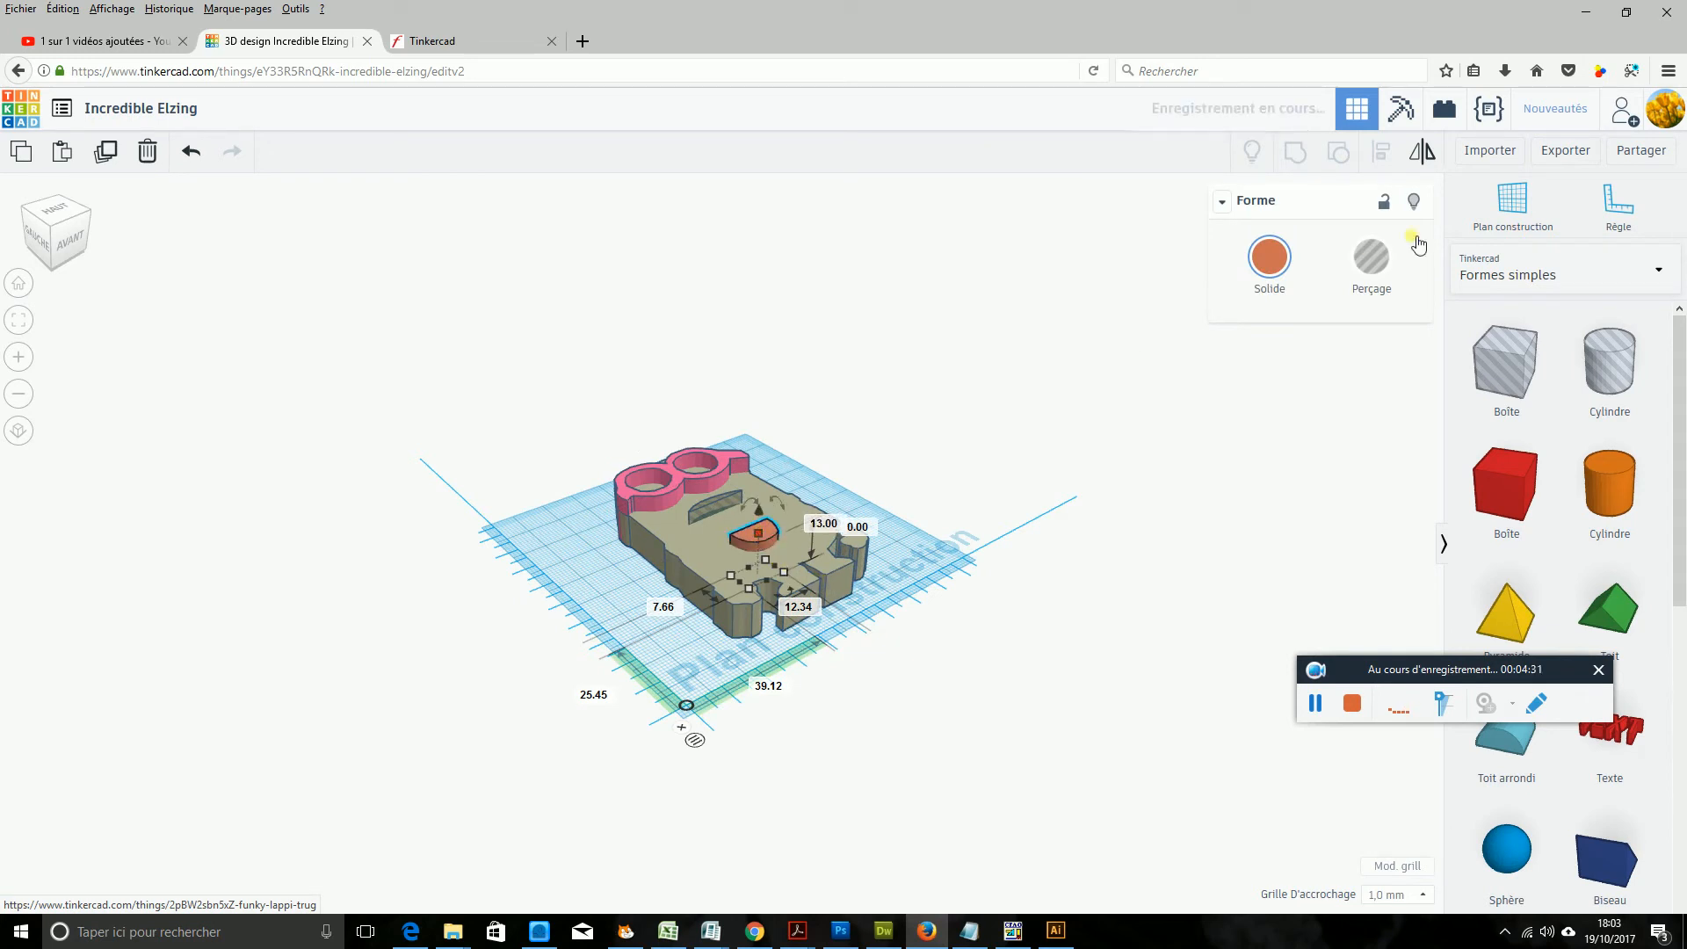
{"action": "left_click", "coordinate": [1389, 283]}
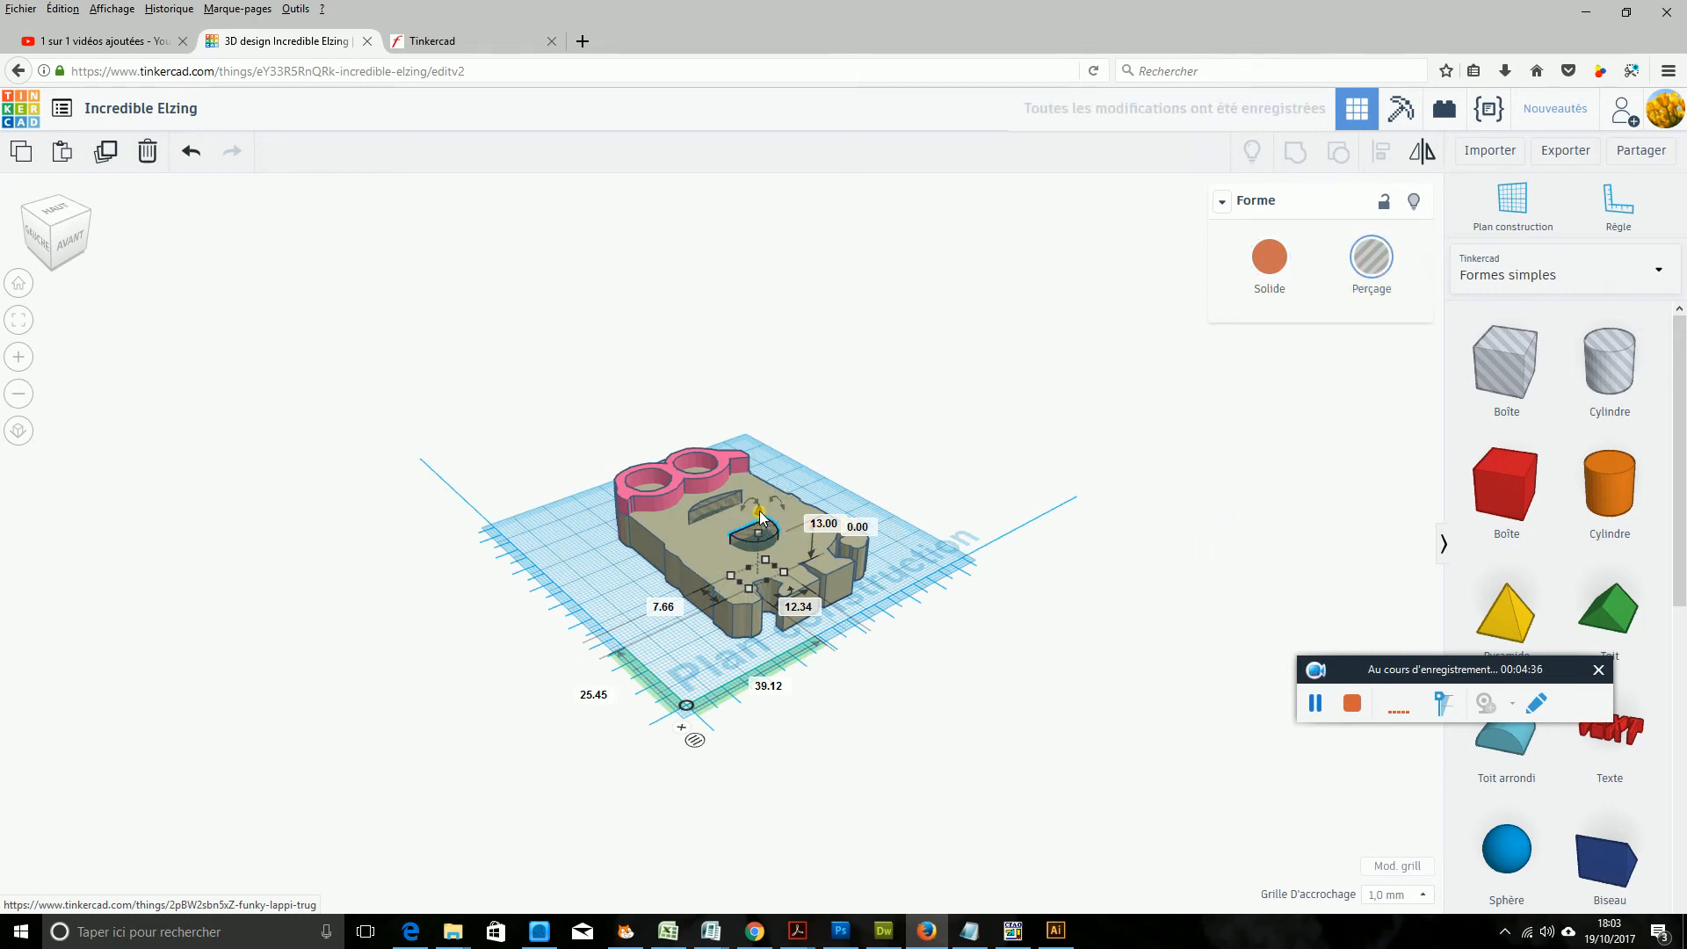
{"action": "mouse_move", "coordinate": [767, 504]}
{"action": "left_mouse_down"}
{"action": "mouse_move", "coordinate": [775, 479]}
{"action": "mouse_move", "coordinate": [795, 518]}
{"action": "mouse_move", "coordinate": [756, 532]}
{"action": "mouse_move", "coordinate": [773, 514]}
{"action": "left_mouse_up"}
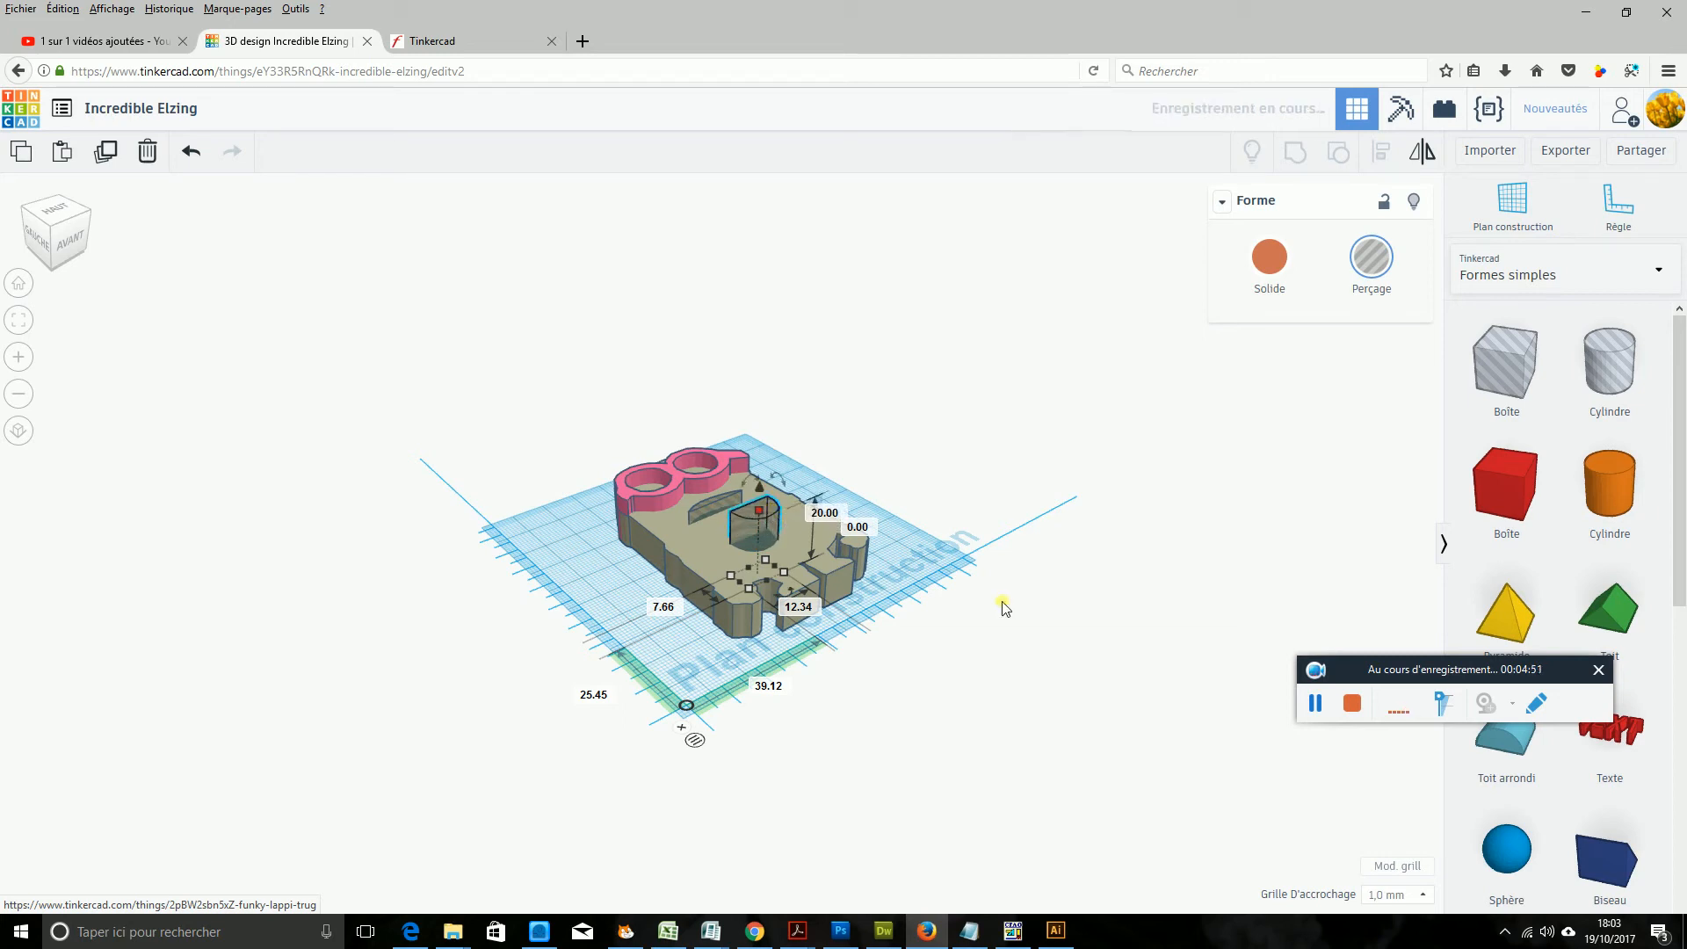
- Import mignon-salopette.svg, centred on the artboard at a scale of 60, and raise the overalls' height to 15 mm
{"action": "left_click", "coordinate": [1489, 151]}
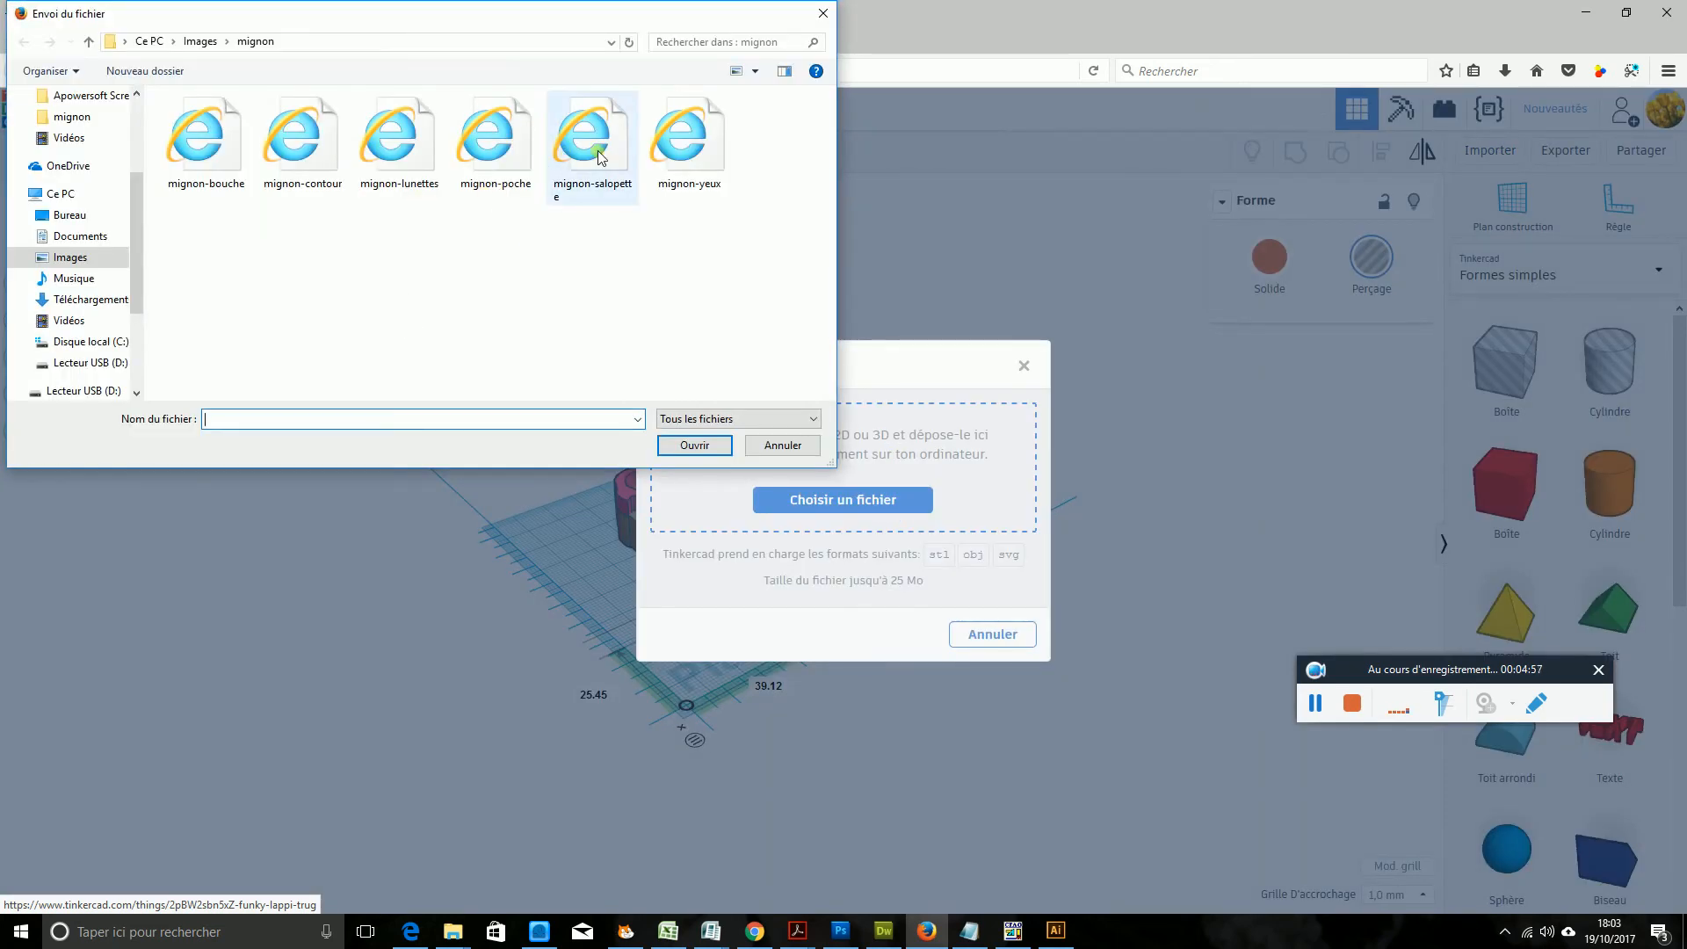
{"action": "left_click", "coordinate": [597, 150]}
{"action": "left_click", "coordinate": [695, 445]}
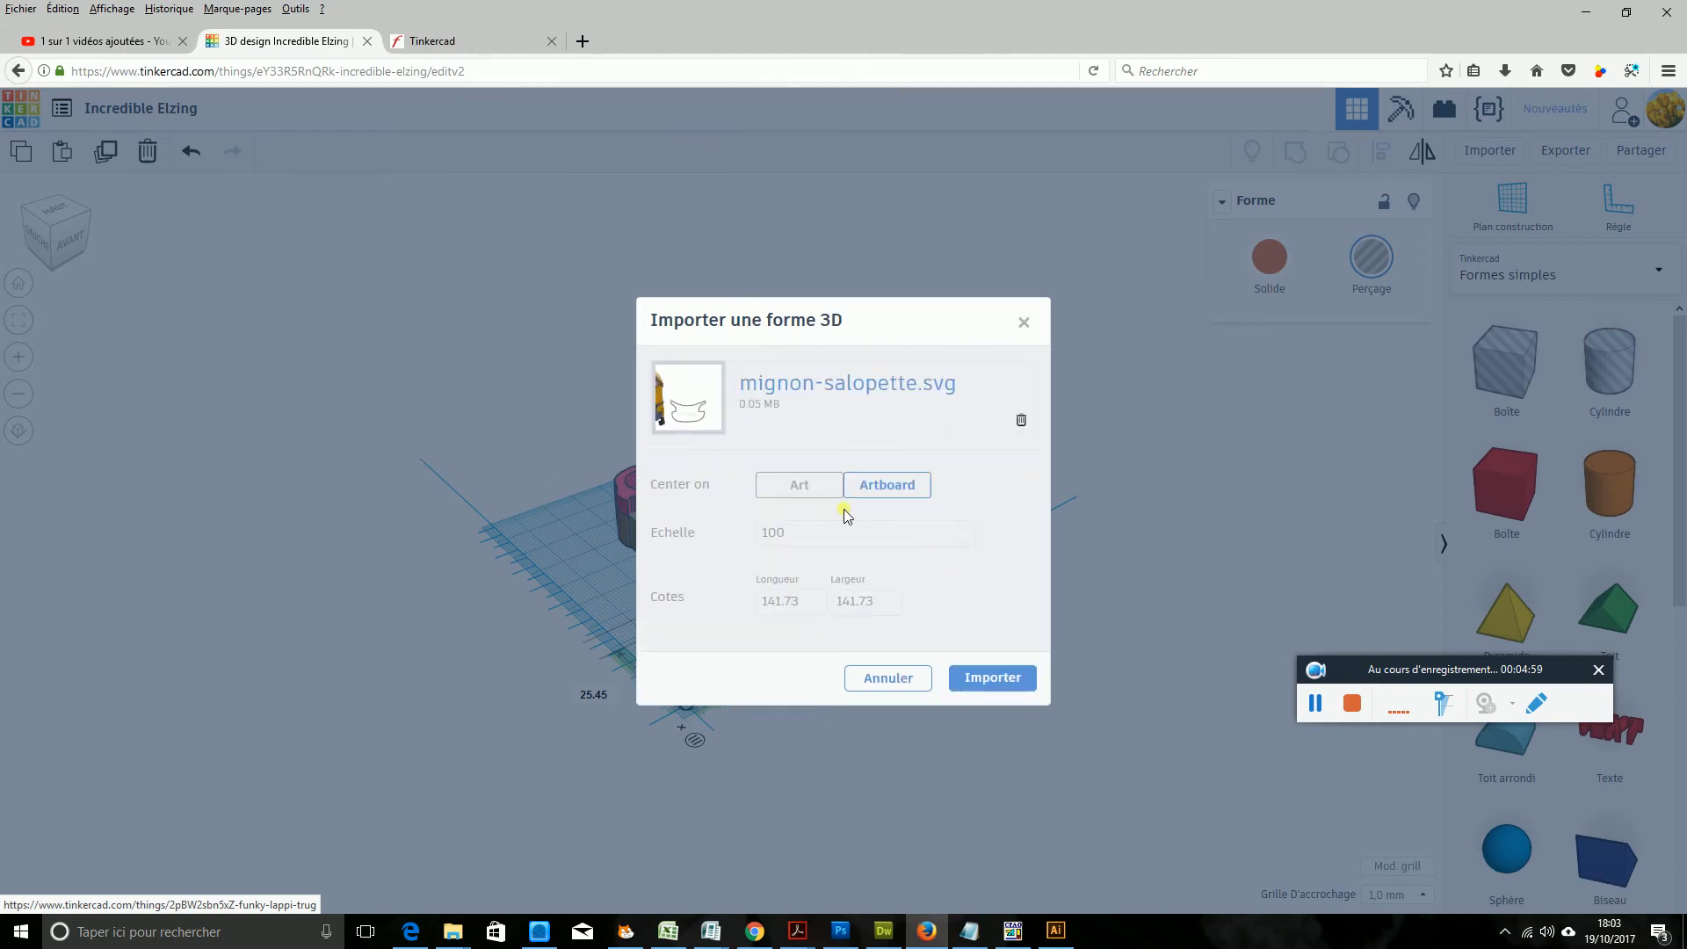
{"action": "double_click", "coordinate": [772, 534]}
{"action": "type", "text": "60"}
{"action": "left_click", "coordinate": [993, 679]}
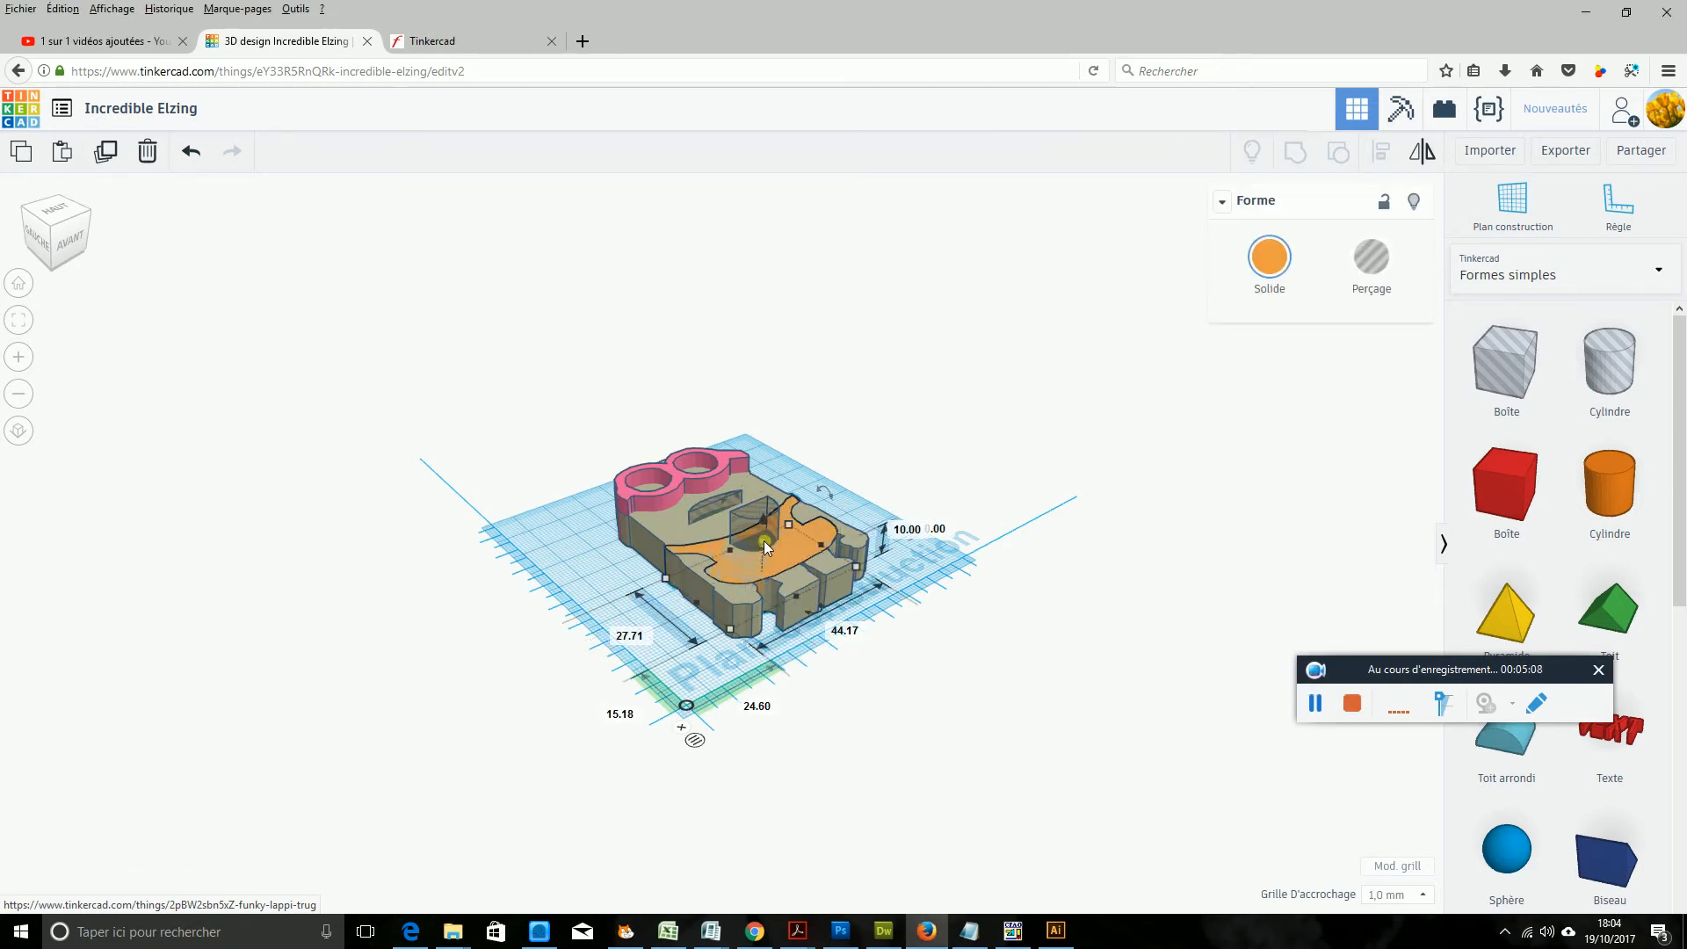
{"action": "left_click_drag", "start_coordinate": [764, 546], "coordinate": [774, 527]}
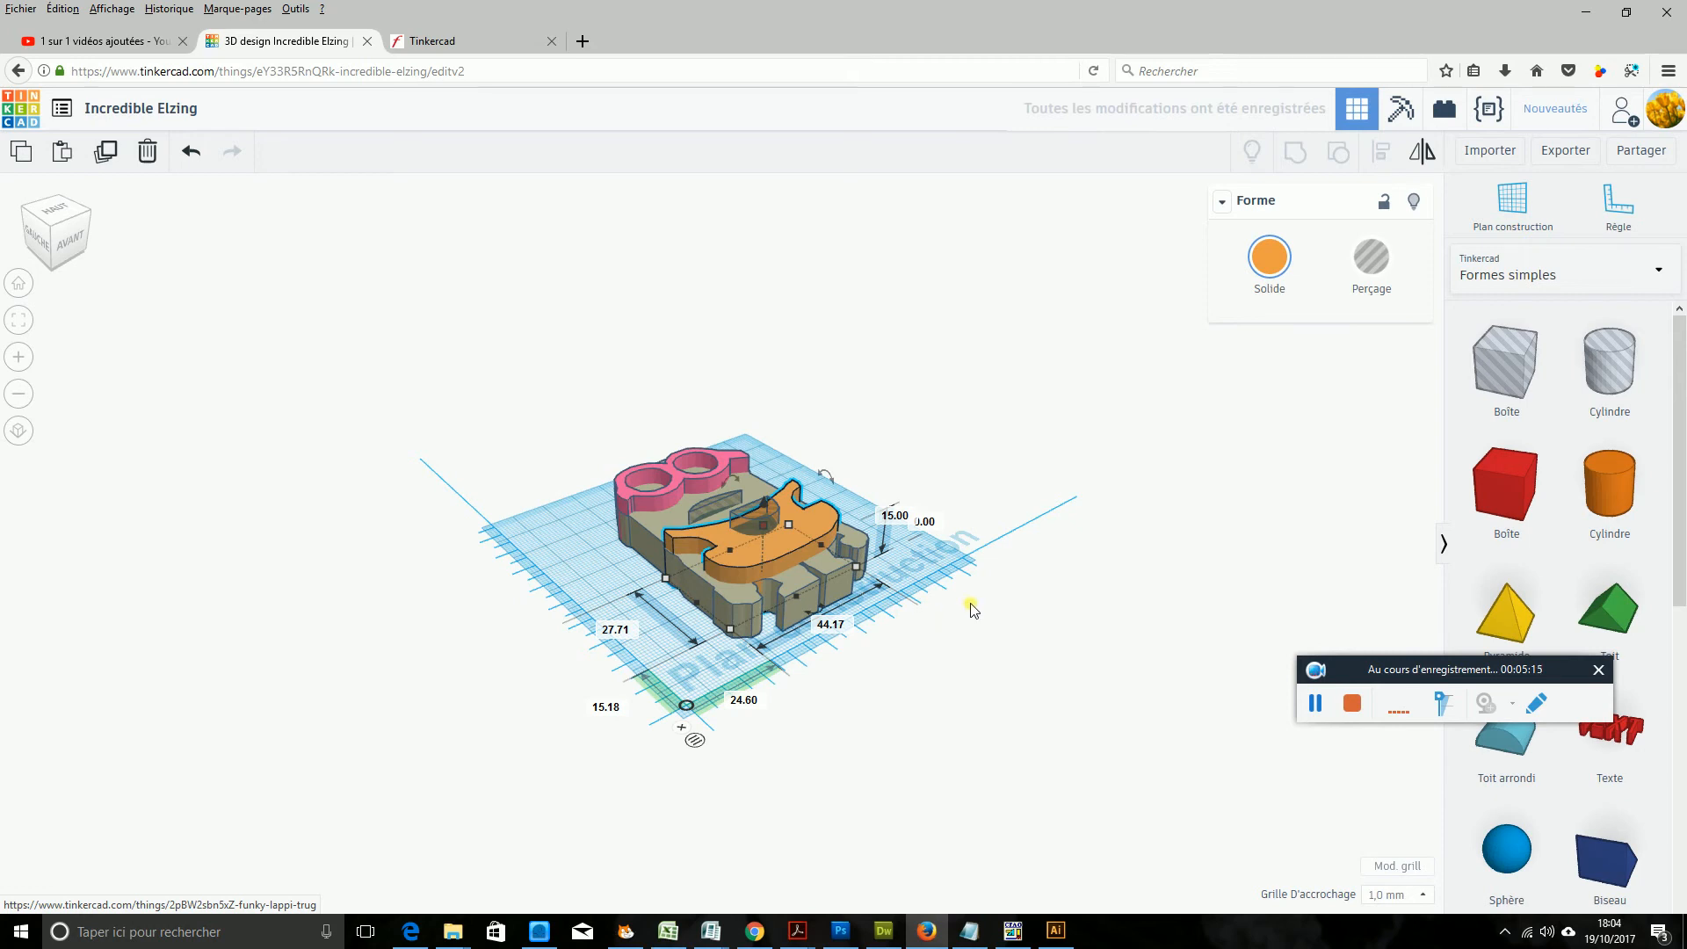
- Import mignon-yeux.svg from the mignon folder, centred on the artboard at a scale of 60
{"action": "right_click_drag", "start_coordinate": [1002, 607], "coordinate": [972, 662]}
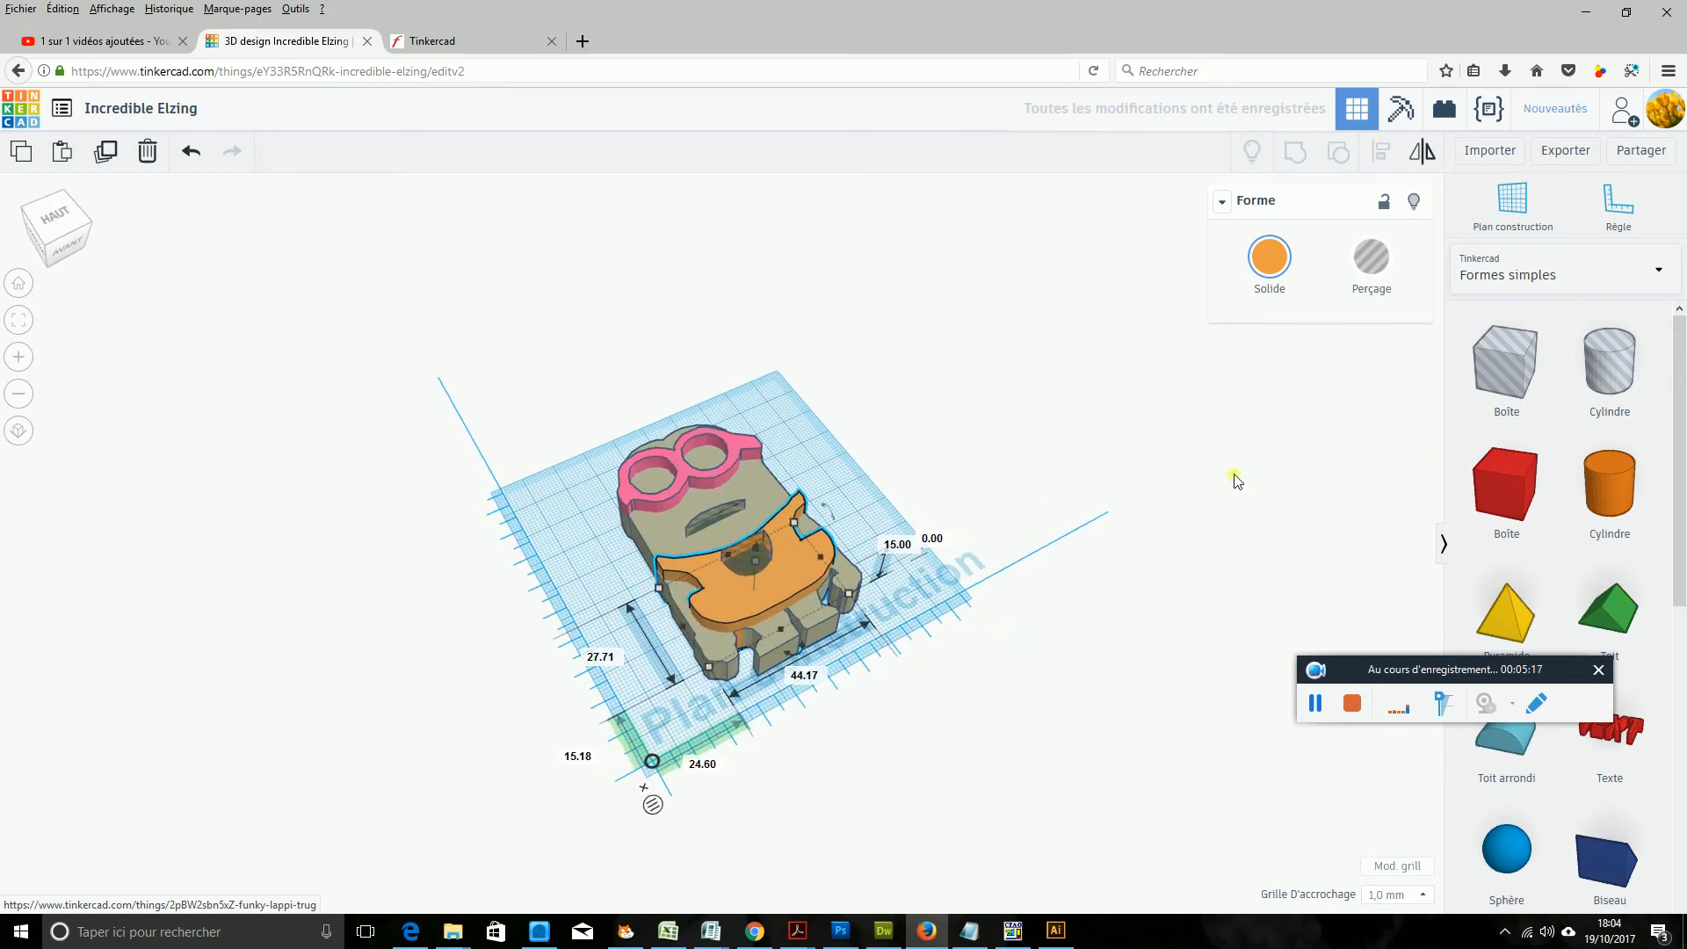
{"action": "left_click", "coordinate": [1489, 153]}
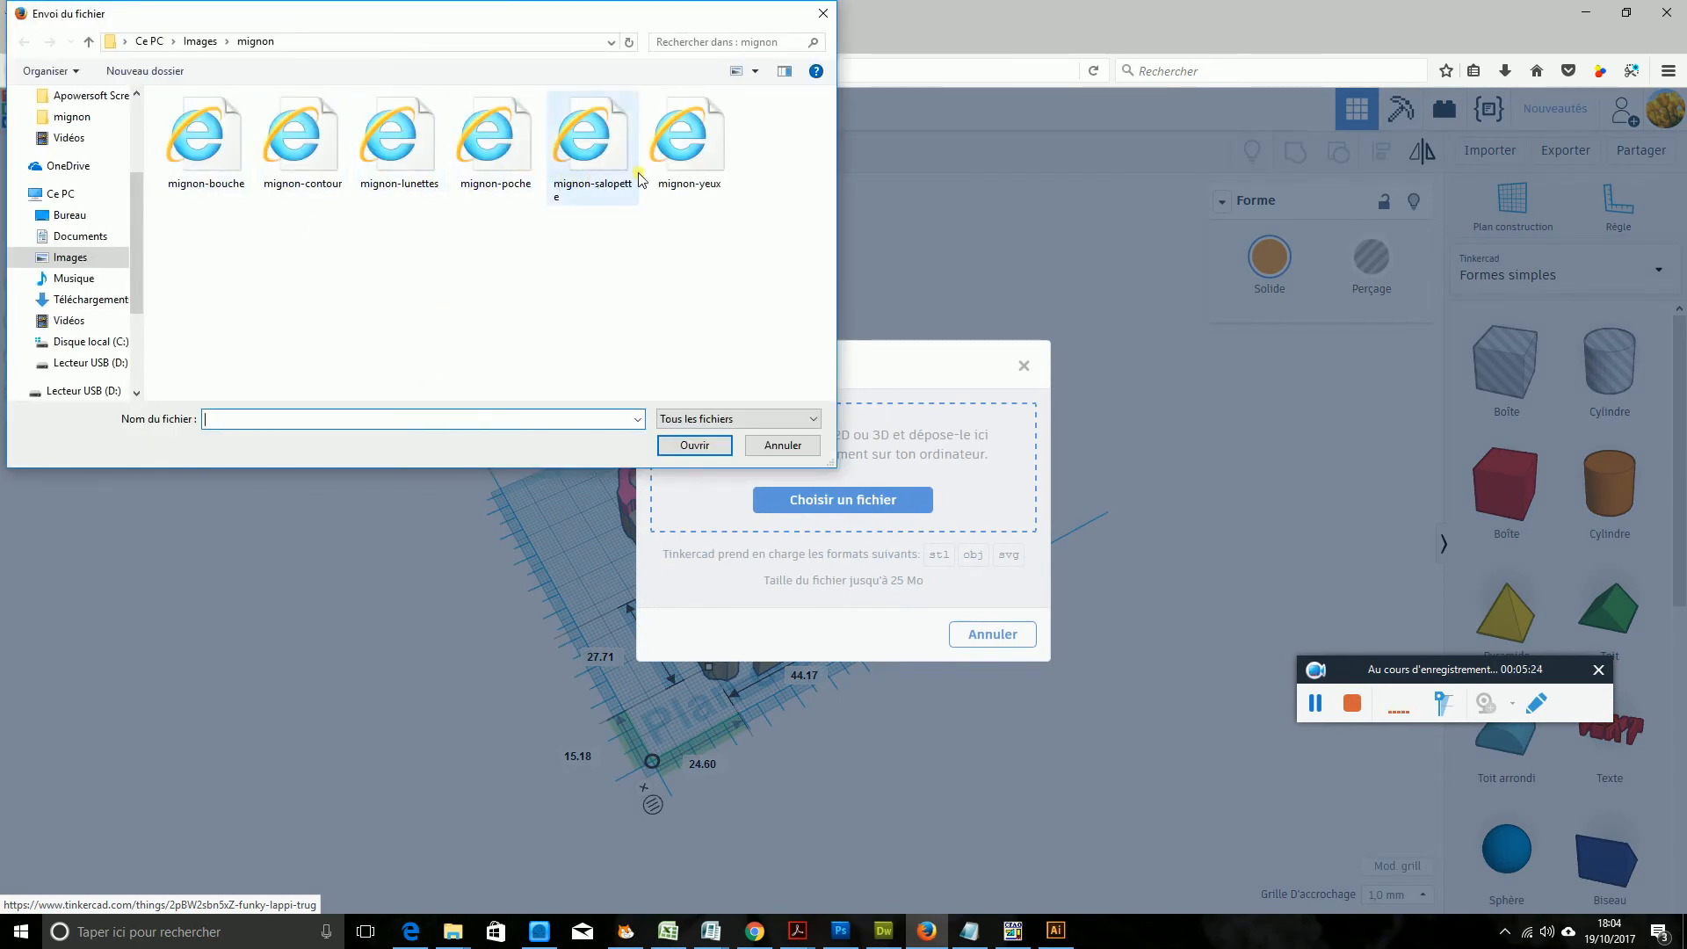
{"action": "left_click", "coordinate": [685, 161]}
{"action": "left_click", "coordinate": [701, 446]}
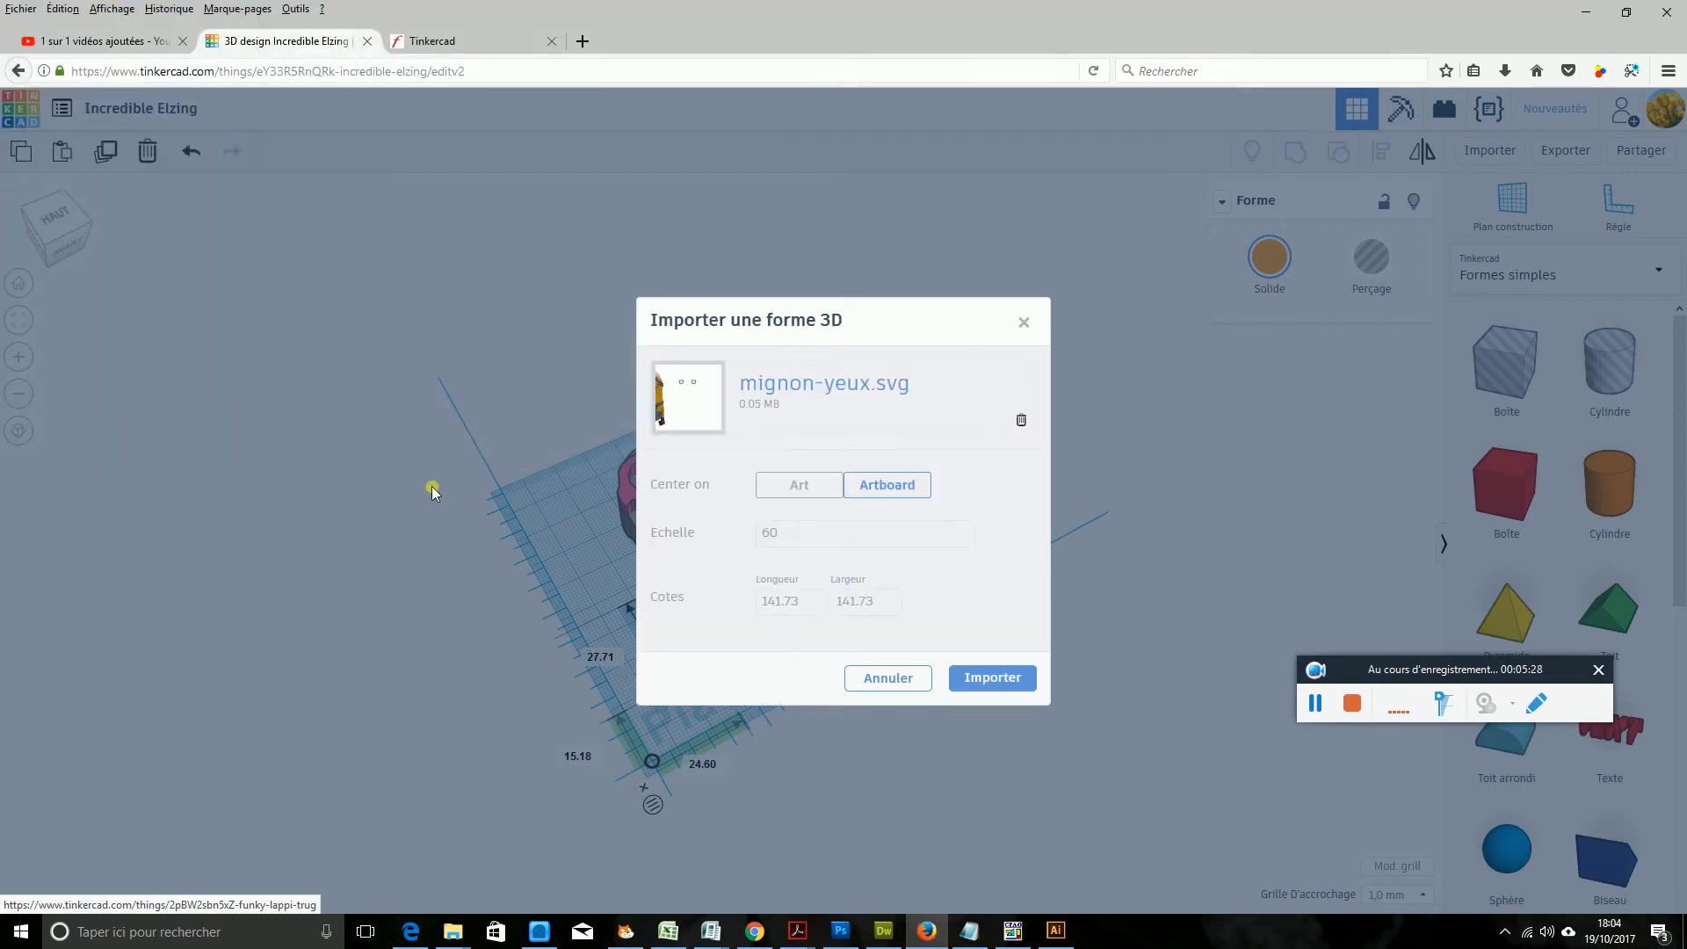
{"action": "left_click", "coordinate": [993, 677]}
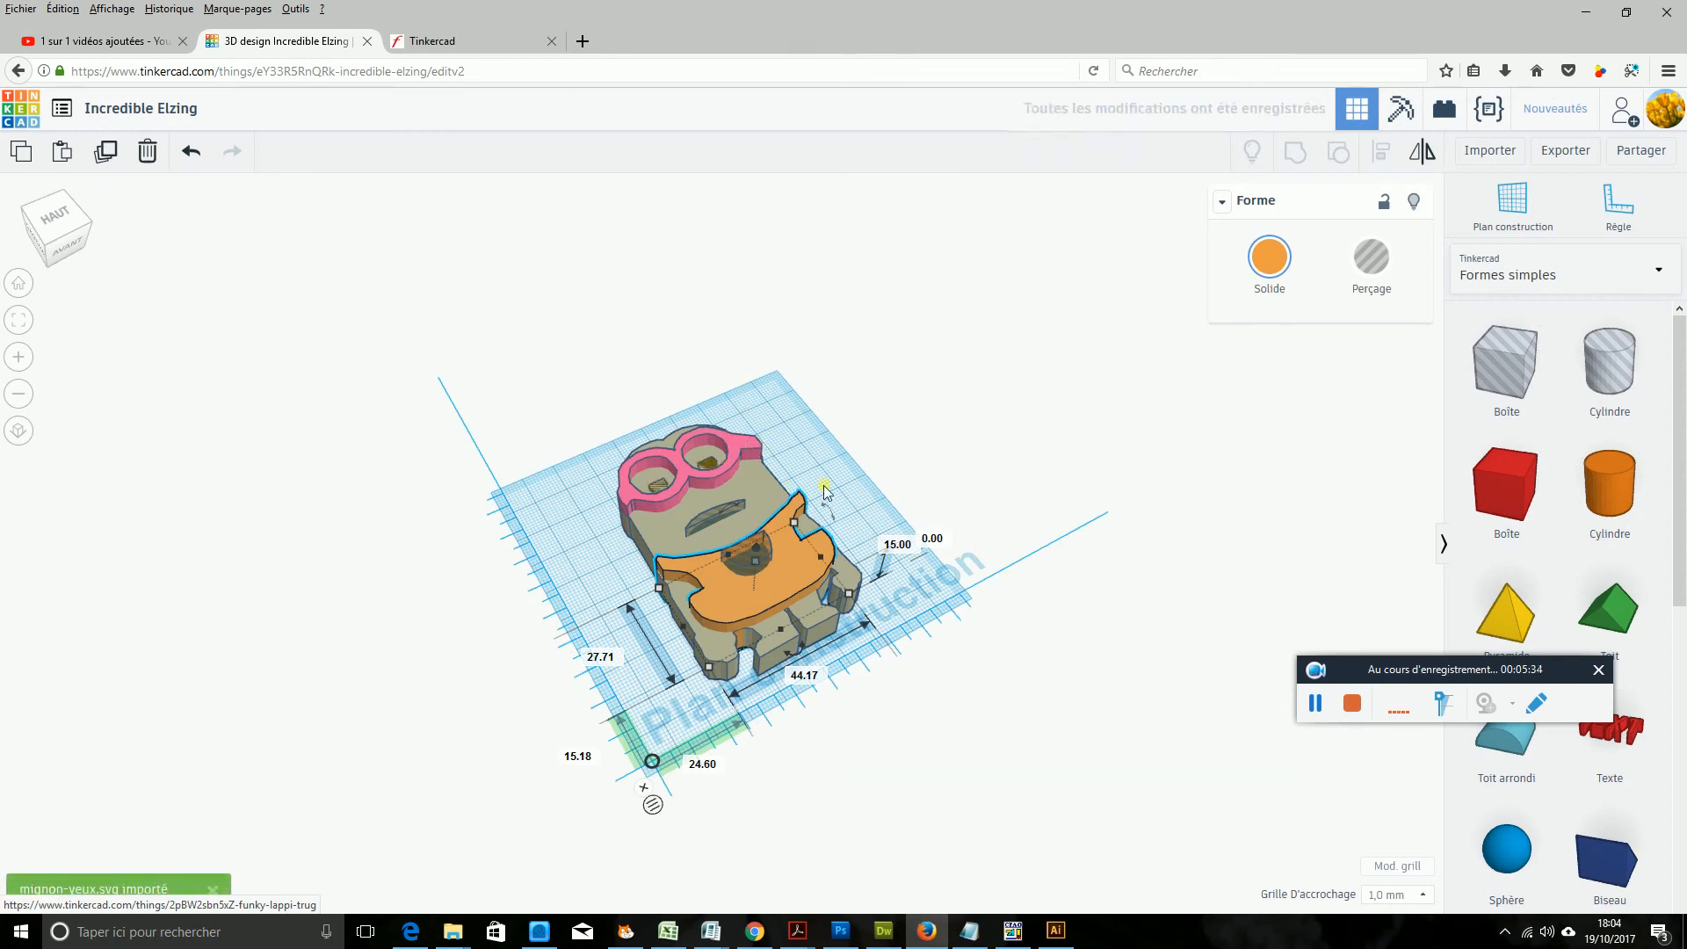
- Raise the height of the brown eyes shape so it stands above the body inside the glasses, and clear the selection
{"action": "left_click", "coordinate": [875, 486]}
{"action": "right_click_drag", "start_coordinate": [875, 487], "coordinate": [890, 527]}
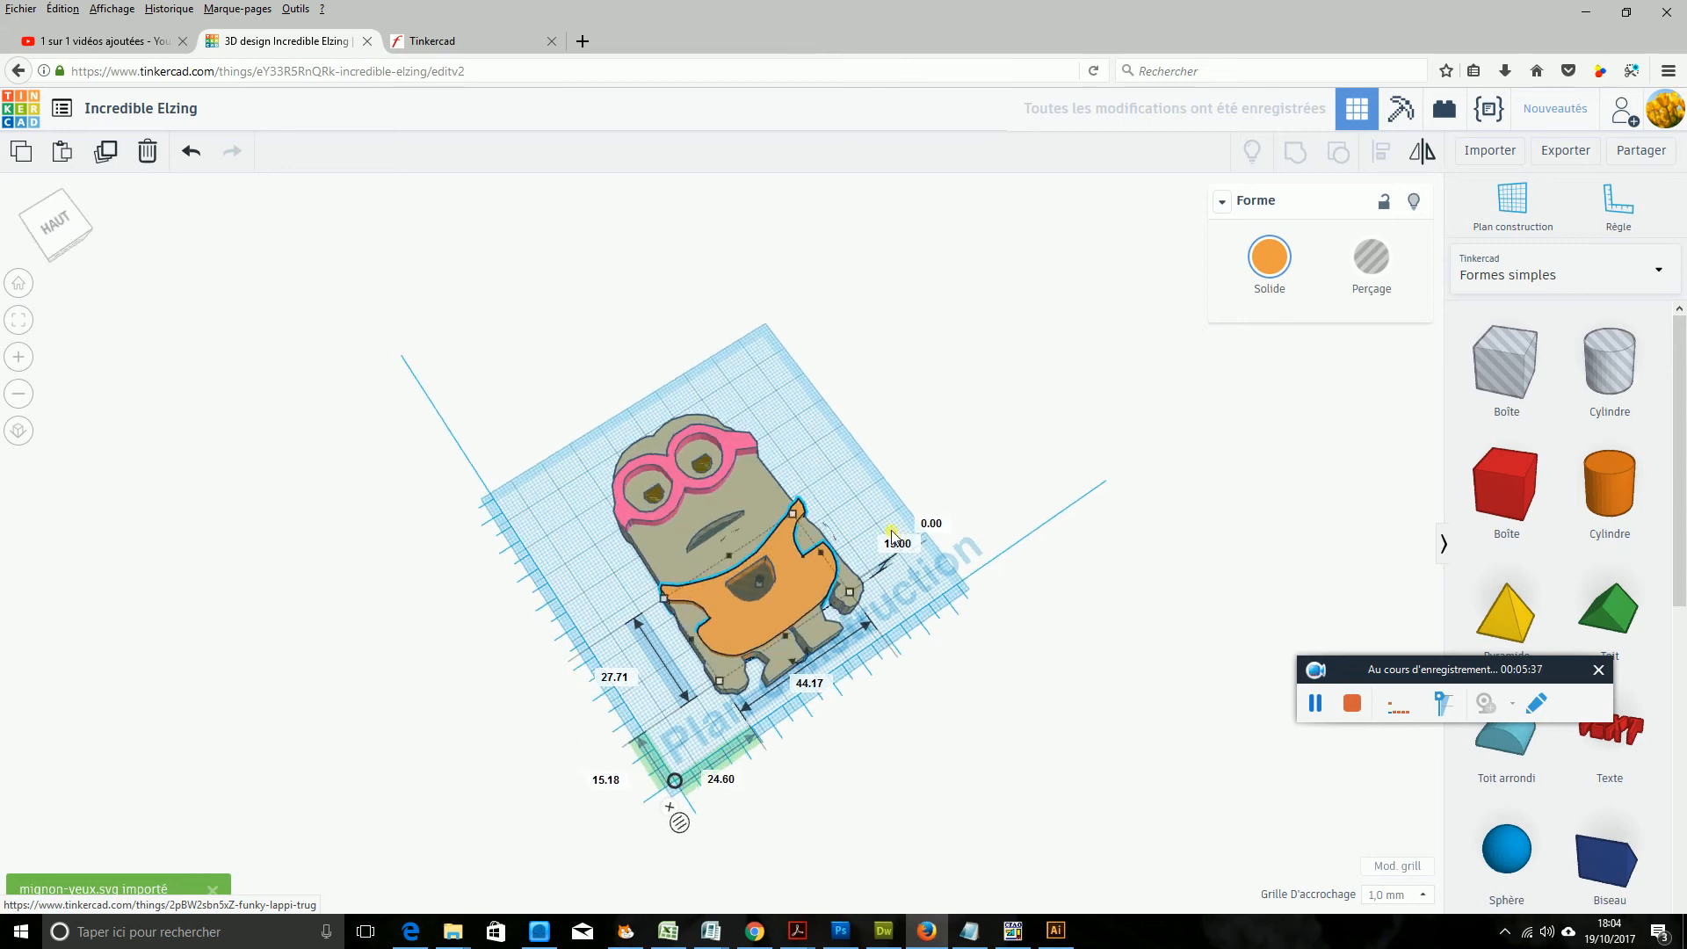
{"action": "left_click", "coordinate": [680, 478]}
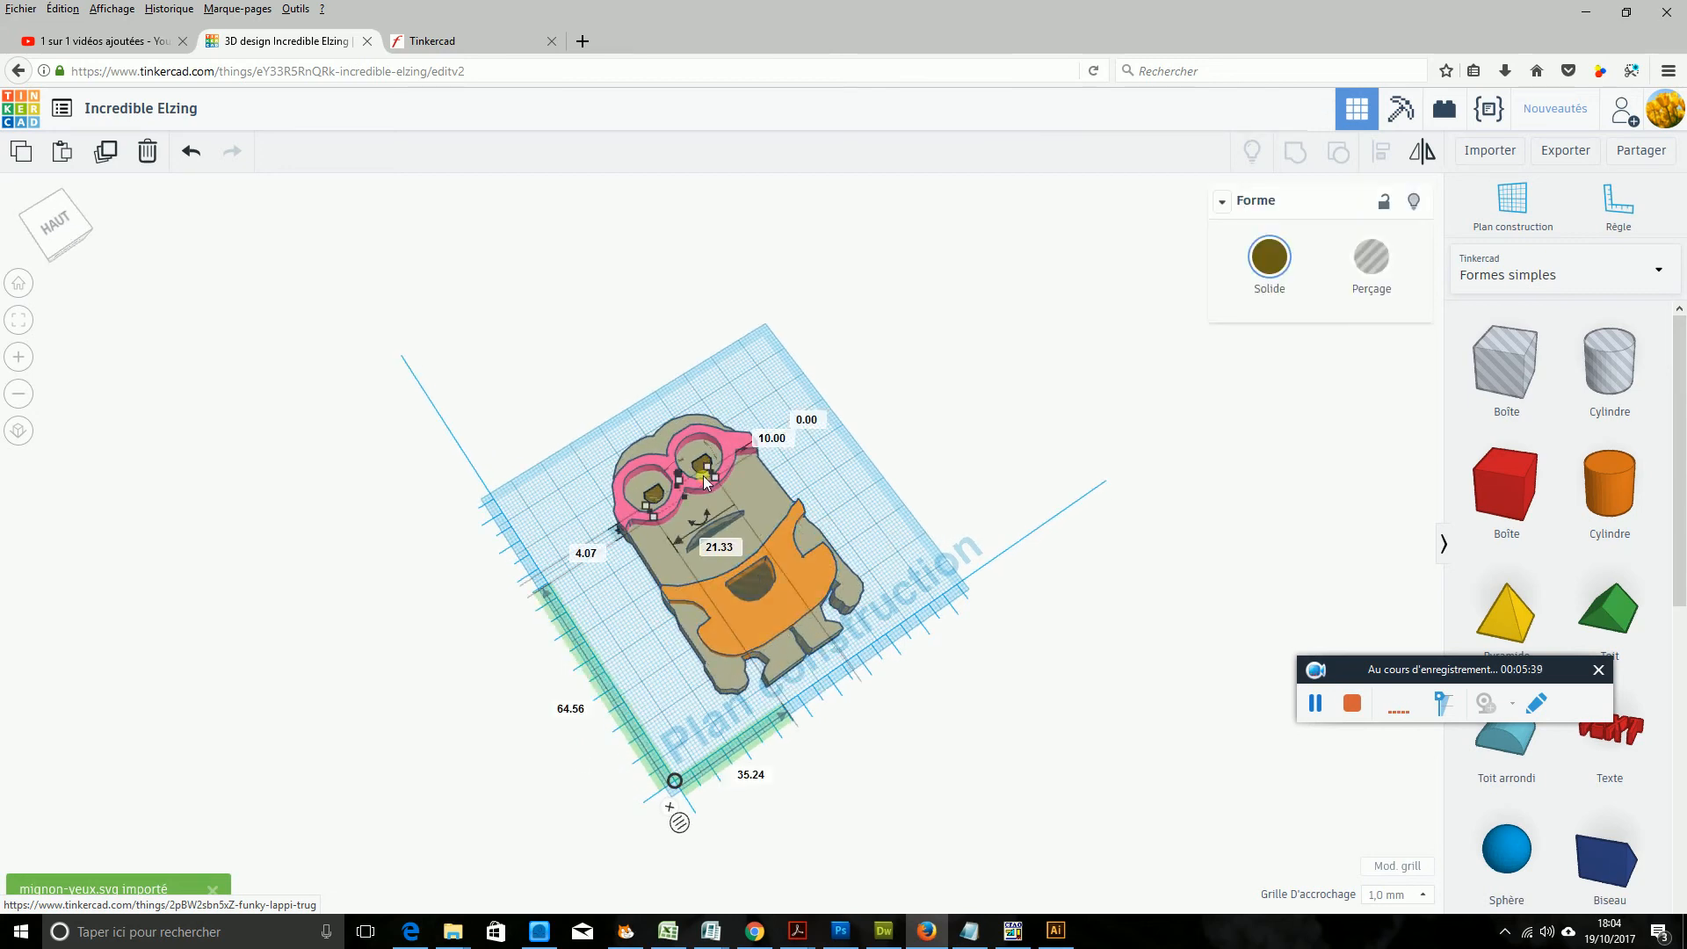
{"action": "right_click_drag", "start_coordinate": [865, 492], "coordinate": [721, 443]}
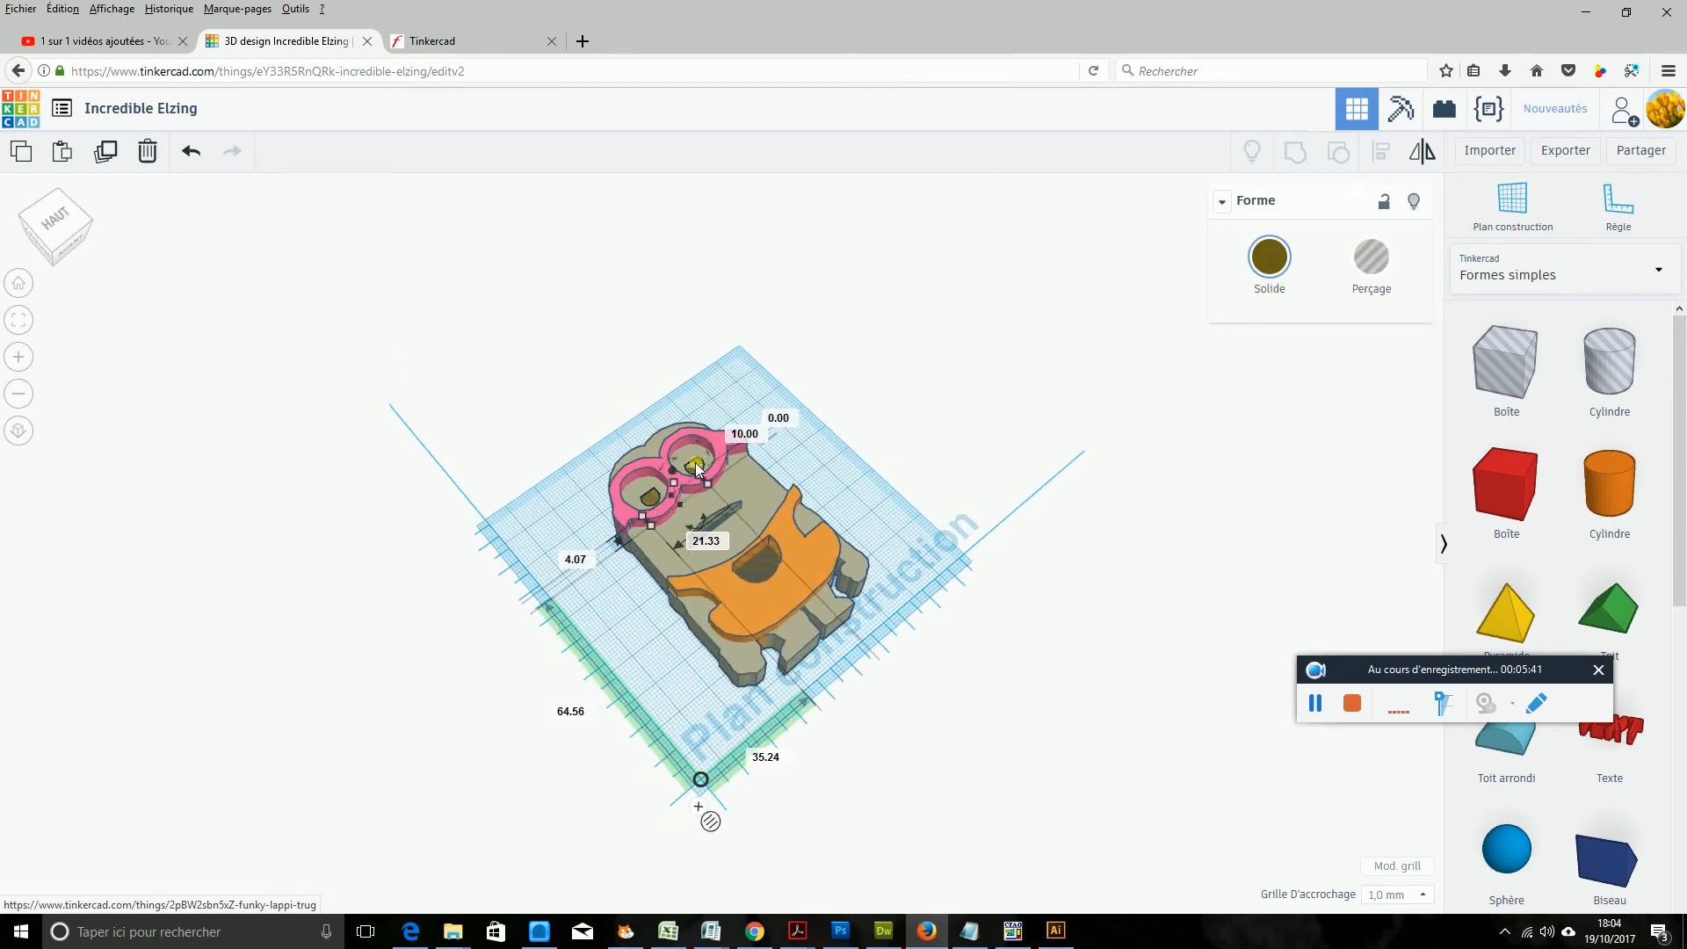
{"action": "left_click_drag", "start_coordinate": [673, 482], "coordinate": [673, 472]}
{"action": "left_click", "coordinate": [935, 413]}
{"action": "right_click_drag", "start_coordinate": [934, 413], "coordinate": [873, 401]}
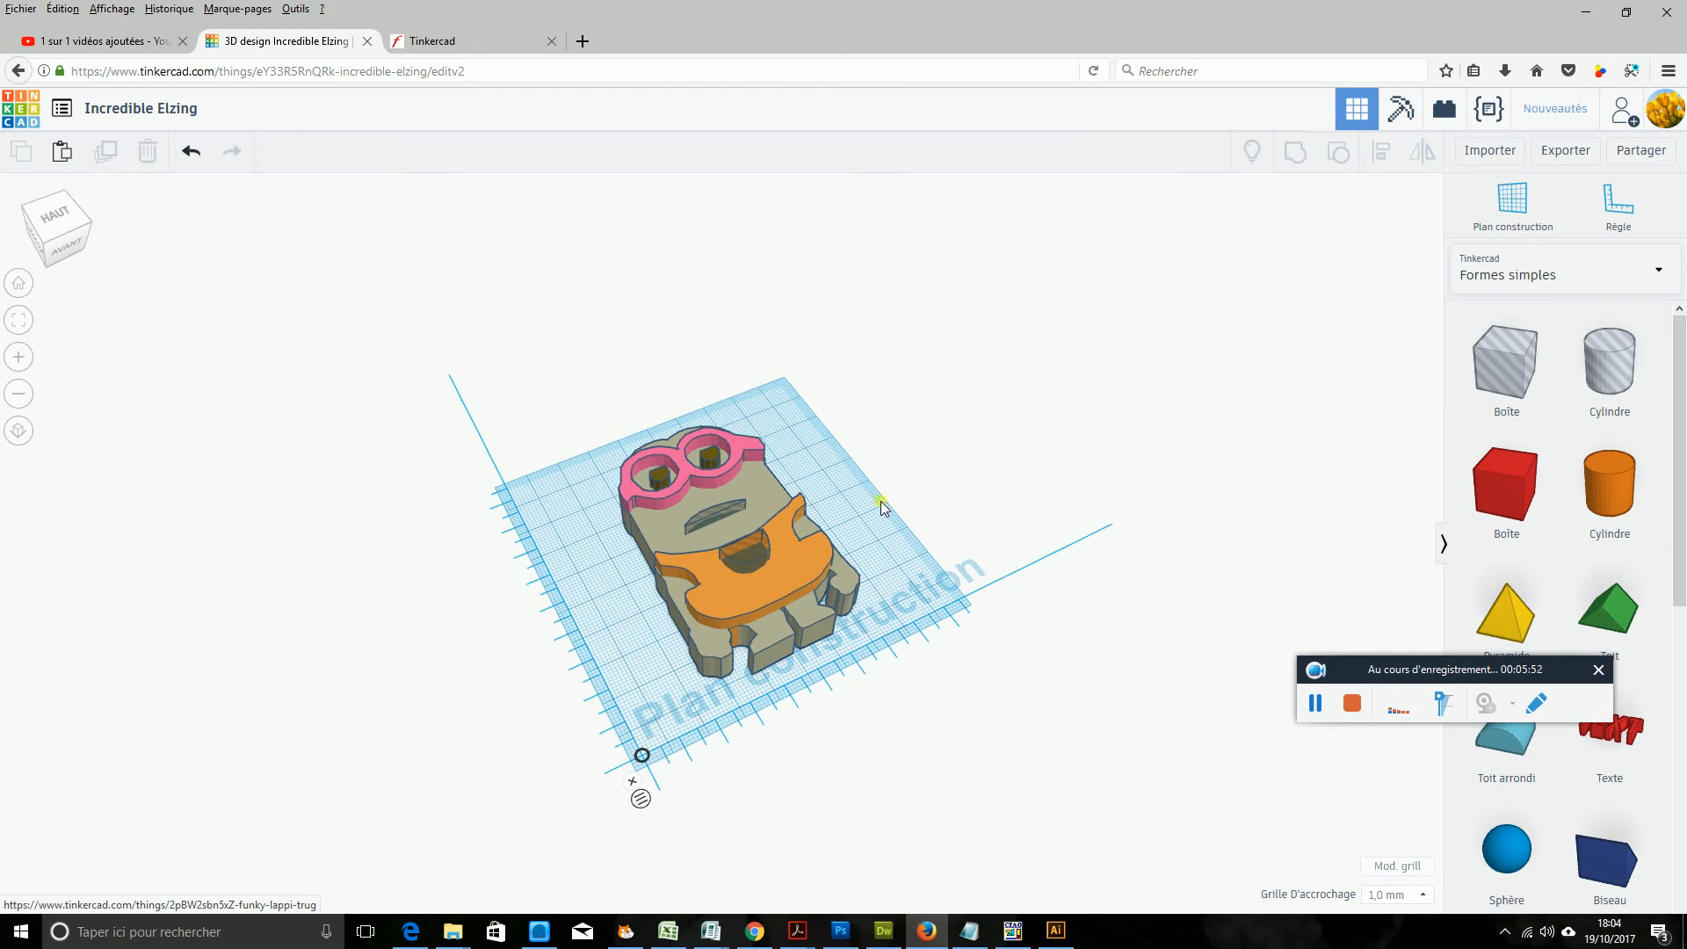
- Select all six minion shapes together and set their overall height to 3 mm
{"action": "right_click_drag", "start_coordinate": [984, 716], "coordinate": [942, 677]}
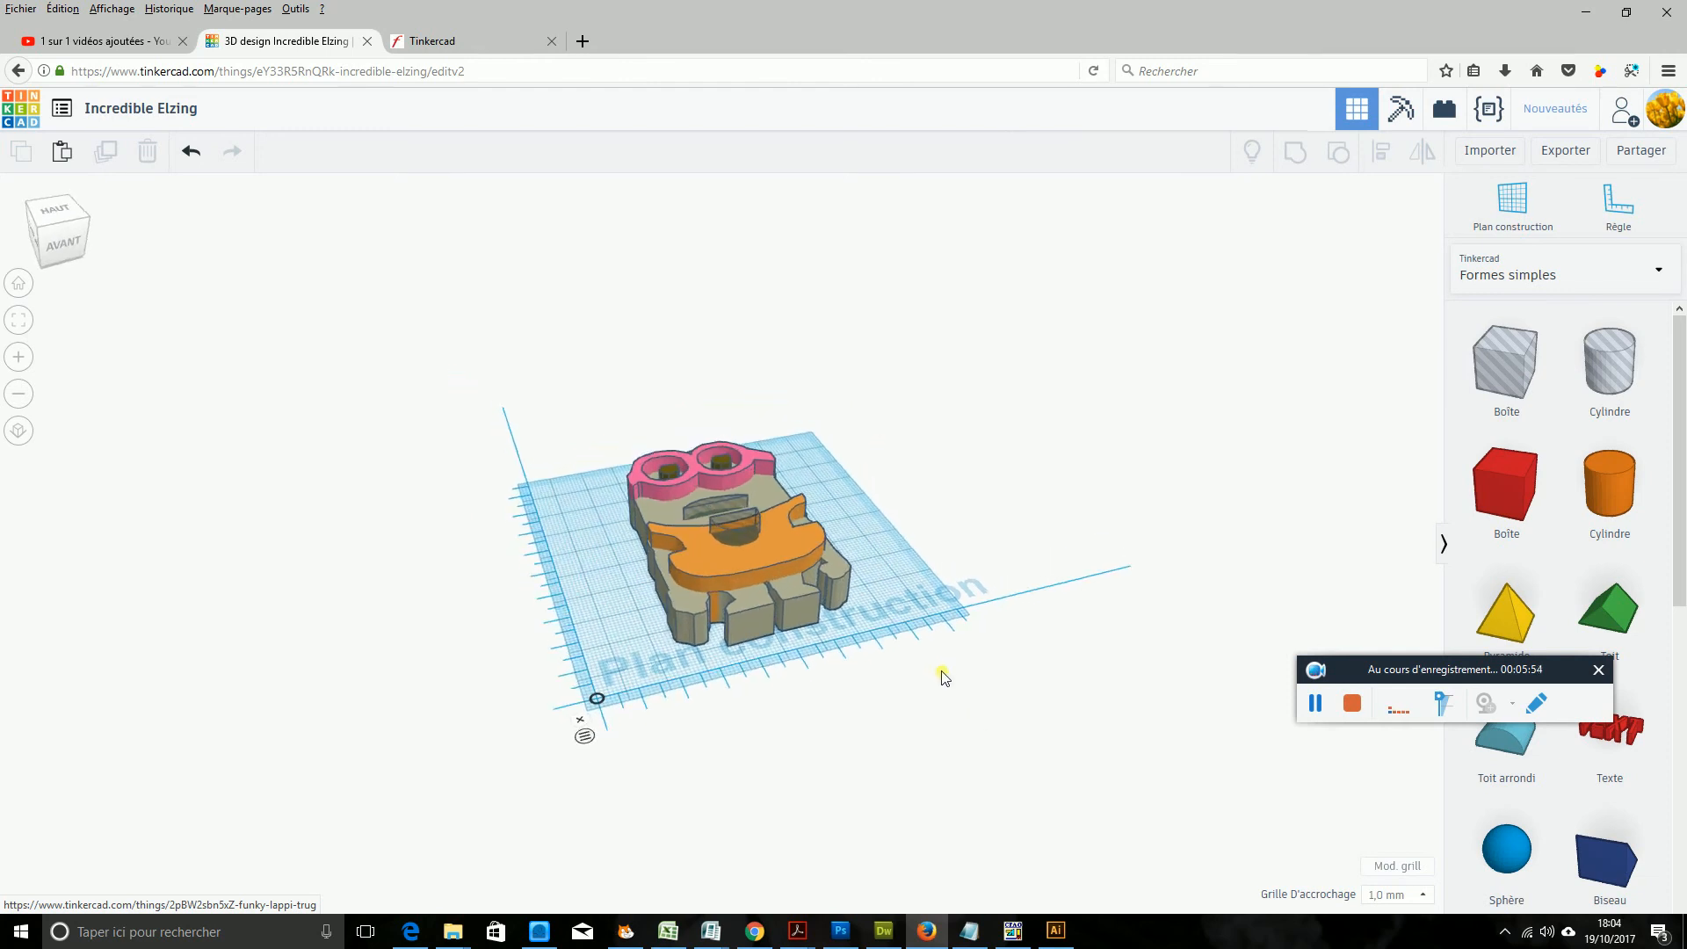
{"action": "left_click_drag", "start_coordinate": [567, 400], "coordinate": [897, 736]}
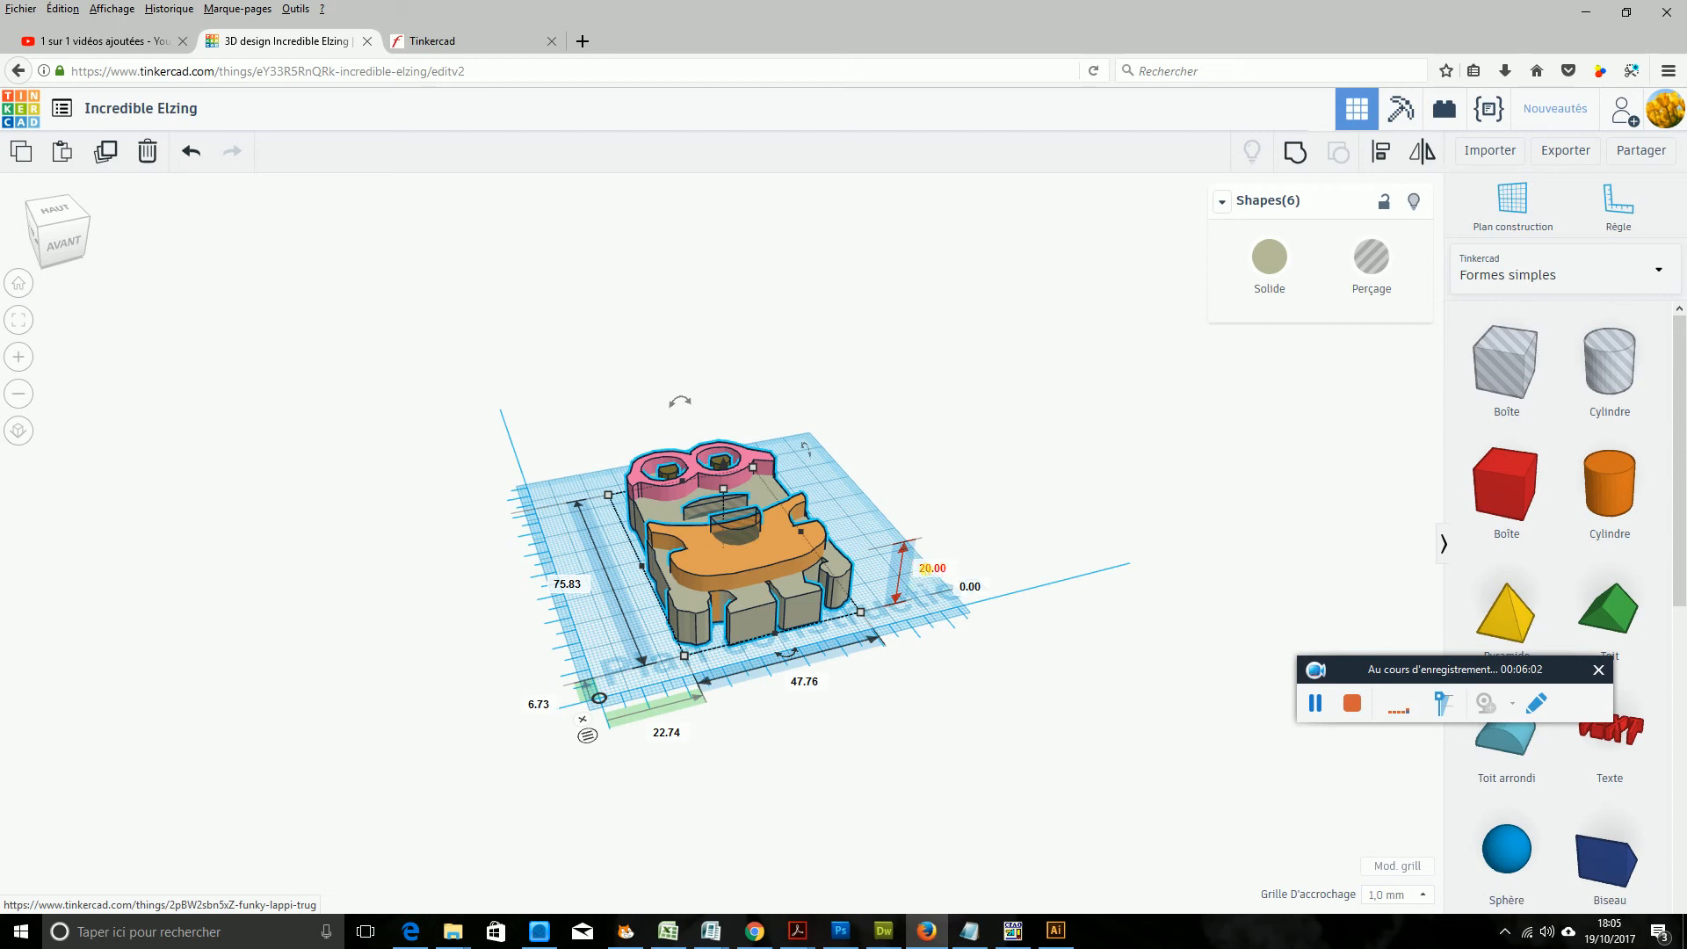
{"action": "left_click", "coordinate": [924, 568]}
{"action": "type", "text": "3"}
{"action": "key", "text": "Return"}
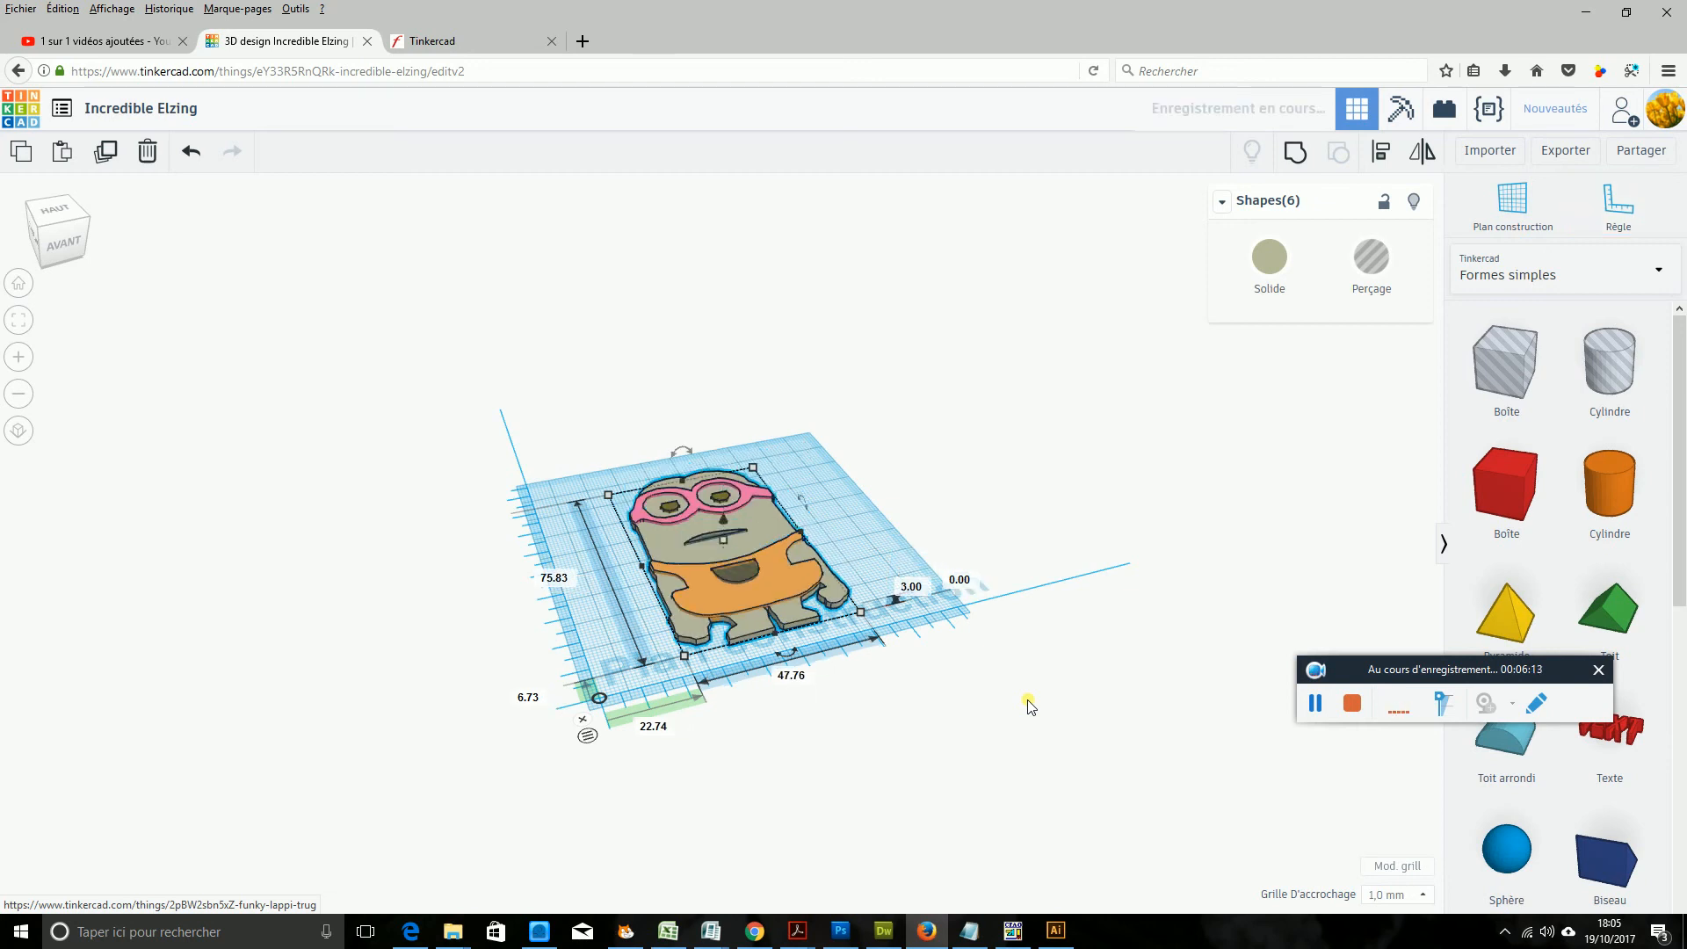
- Group the six selected minion shapes into one solid so the mouth and pocket holes are cut out
{"action": "right_click_drag", "start_coordinate": [884, 563], "coordinate": [917, 577]}
{"action": "right_click_drag", "start_coordinate": [823, 522], "coordinate": [850, 524]}
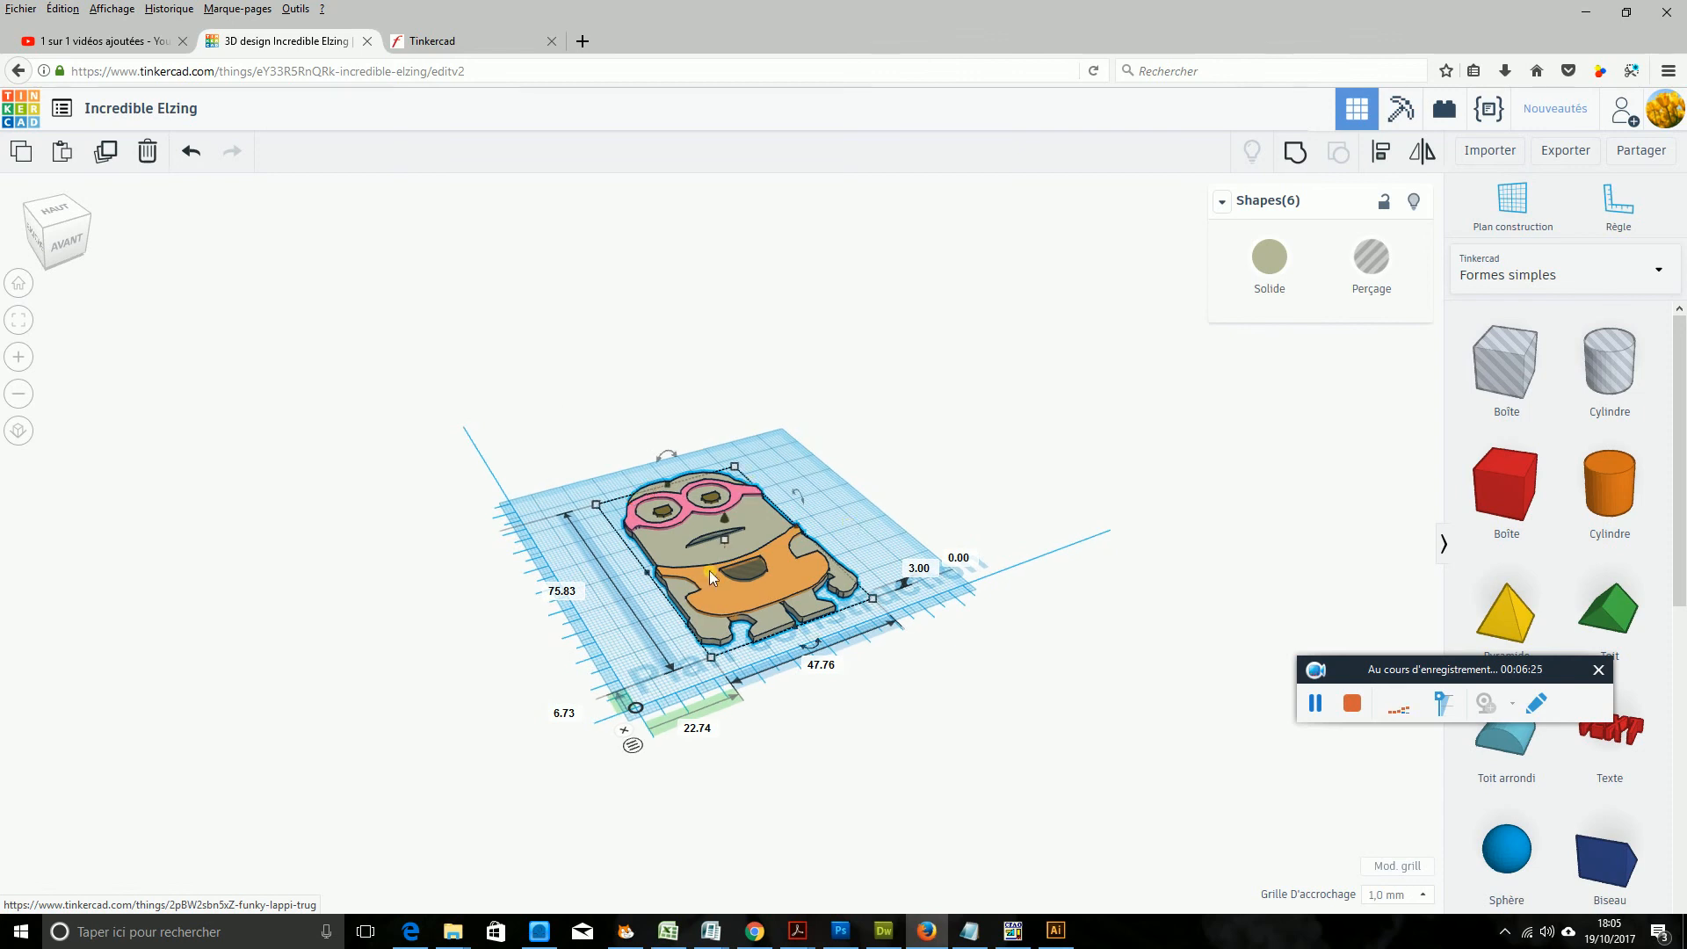
{"action": "left_click", "coordinate": [1306, 160]}
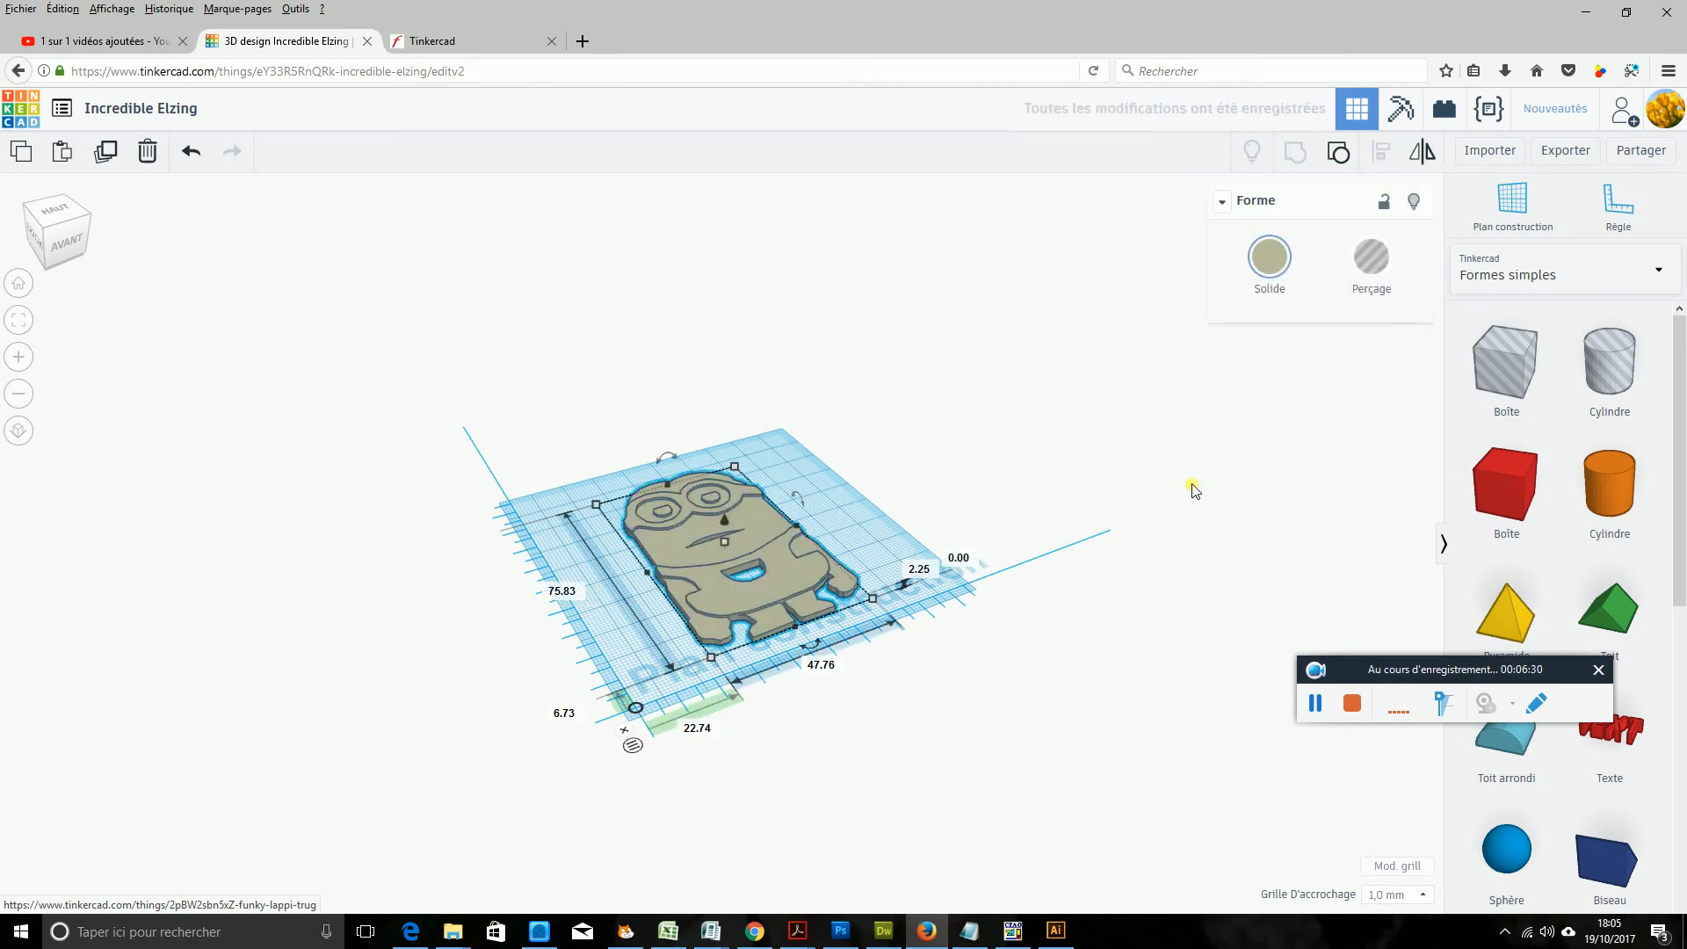
{"action": "right_click_drag", "start_coordinate": [980, 444], "coordinate": [819, 570]}
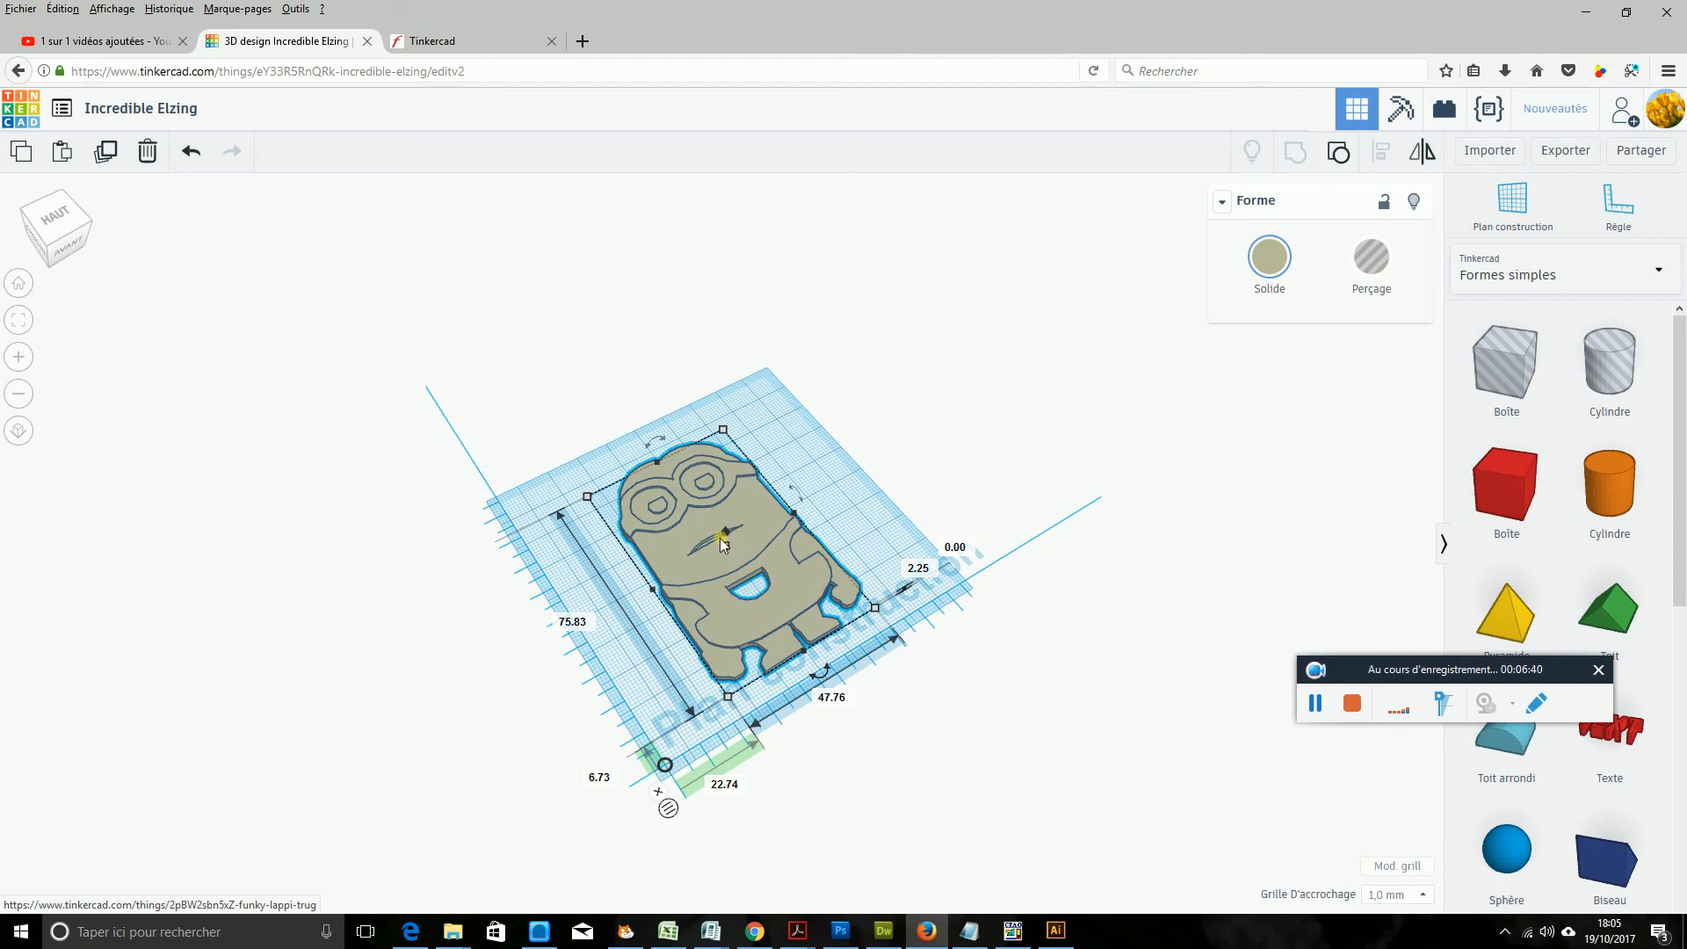
{"action": "mouse_move", "coordinate": [735, 504]}
{"action": "right_mouse_down"}
{"action": "mouse_move", "coordinate": [736, 482]}
{"action": "mouse_move", "coordinate": [730, 530]}
{"action": "right_mouse_up"}
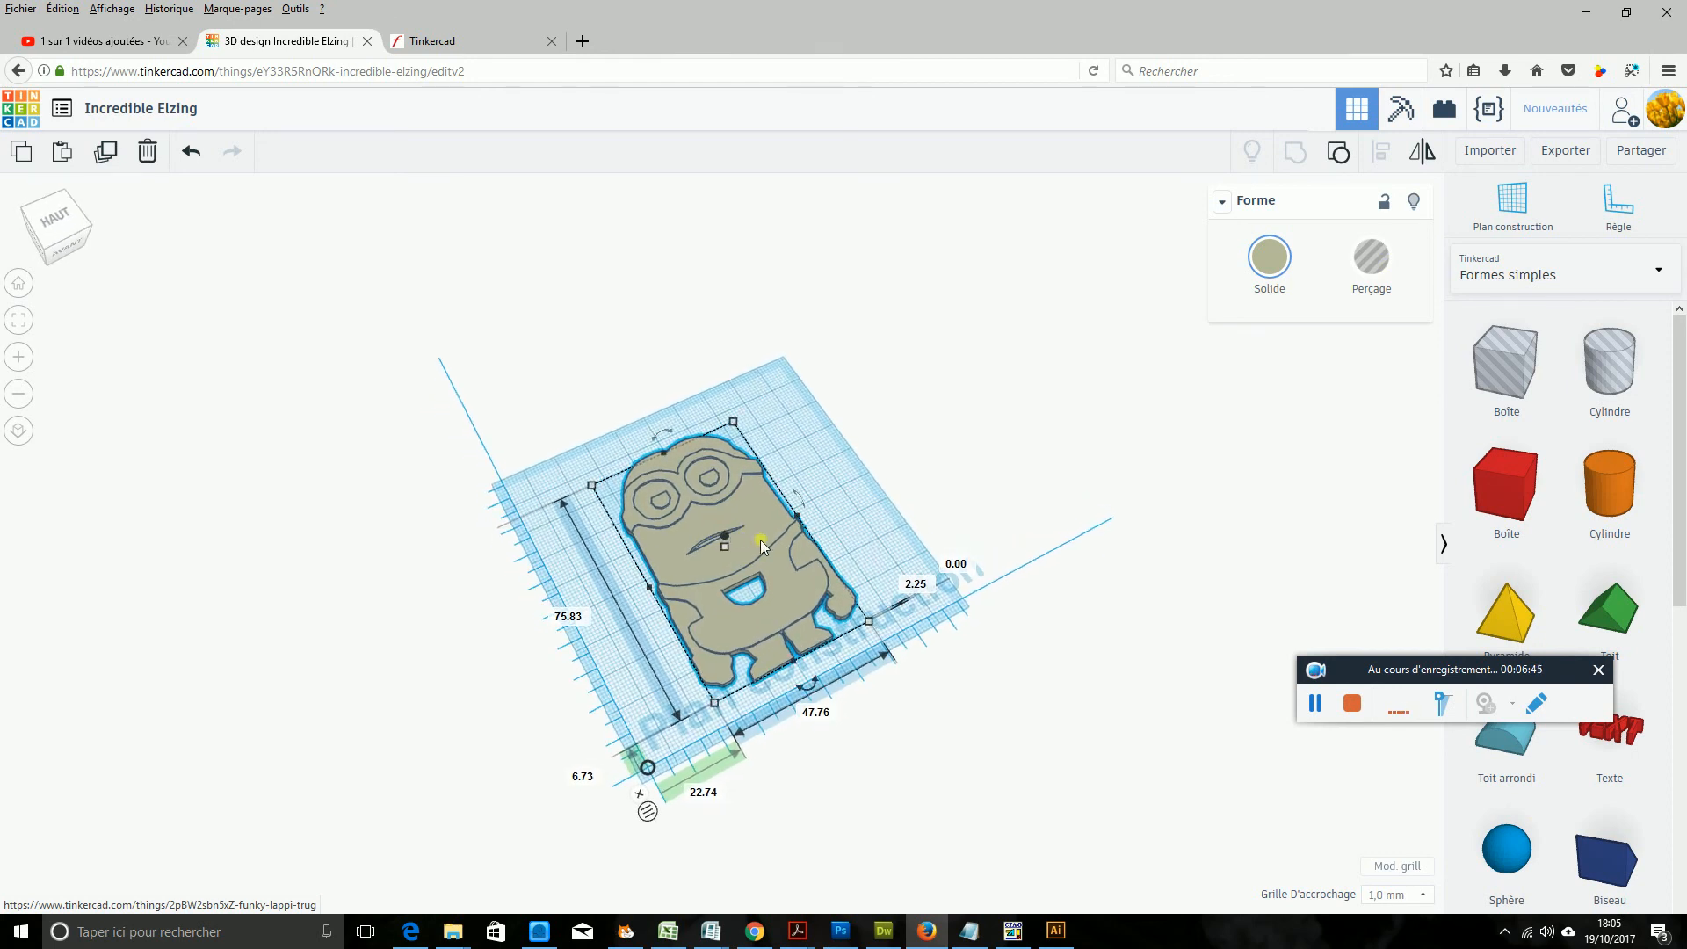
- Move the grouped minion to about 43 mm by 13 mm from the ruler origin and resize it to 50 mm long and 30 mm wide
{"action": "left_click_drag", "start_coordinate": [761, 540], "coordinate": [813, 492]}
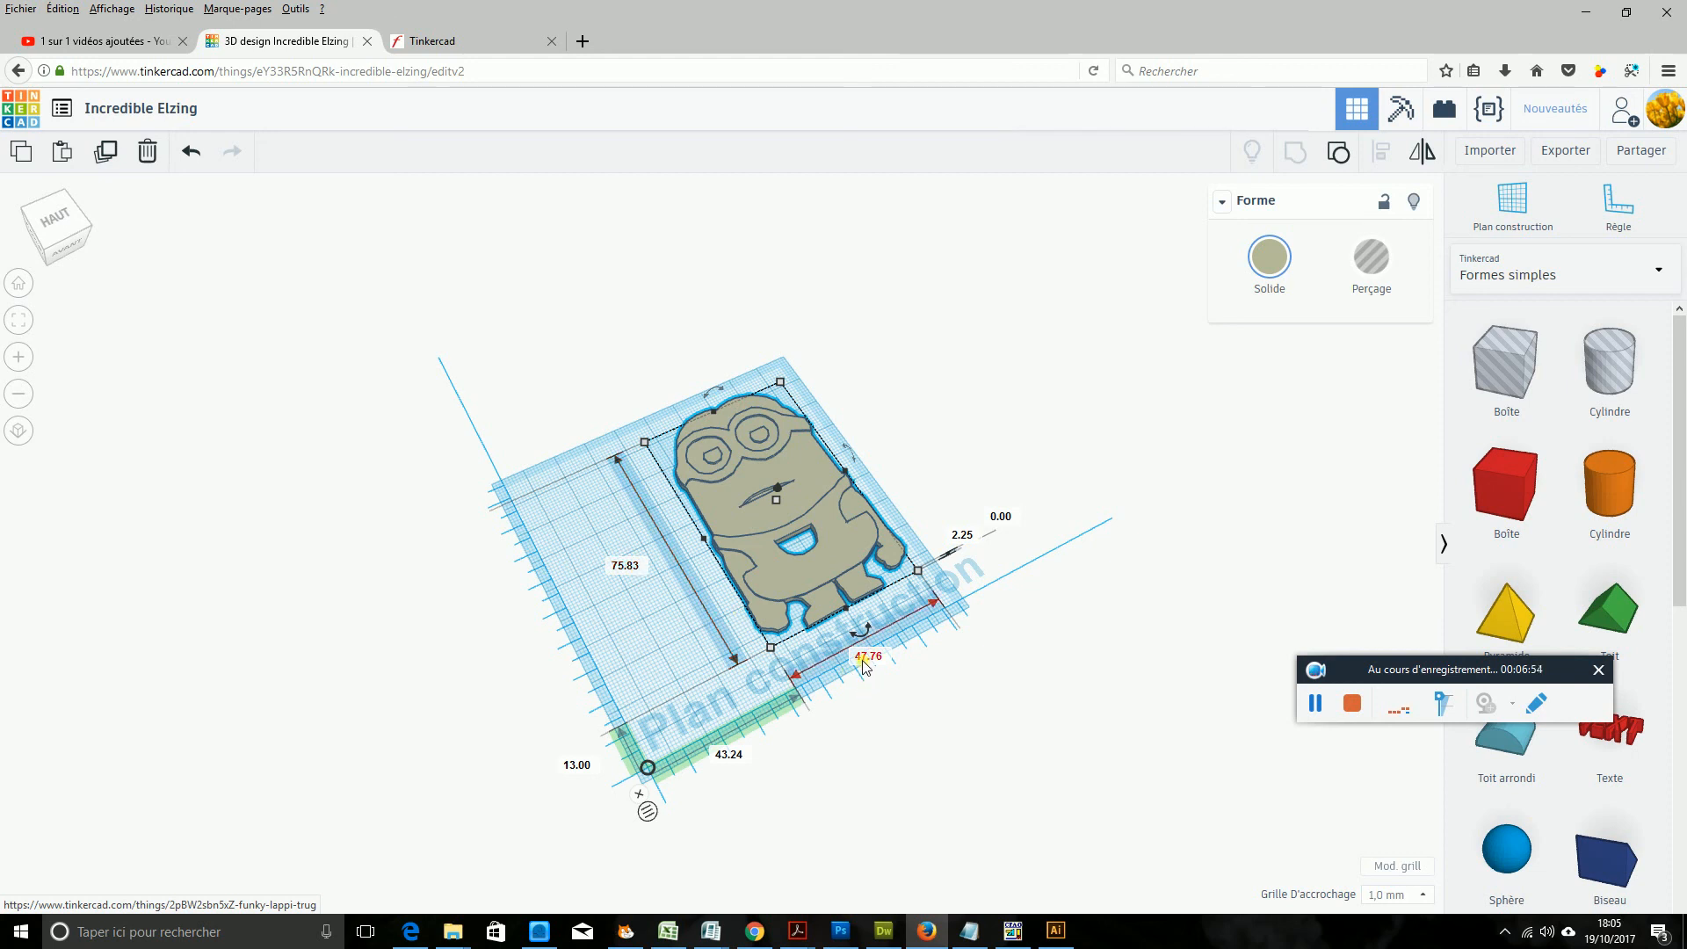
{"action": "left_click", "coordinate": [631, 567]}
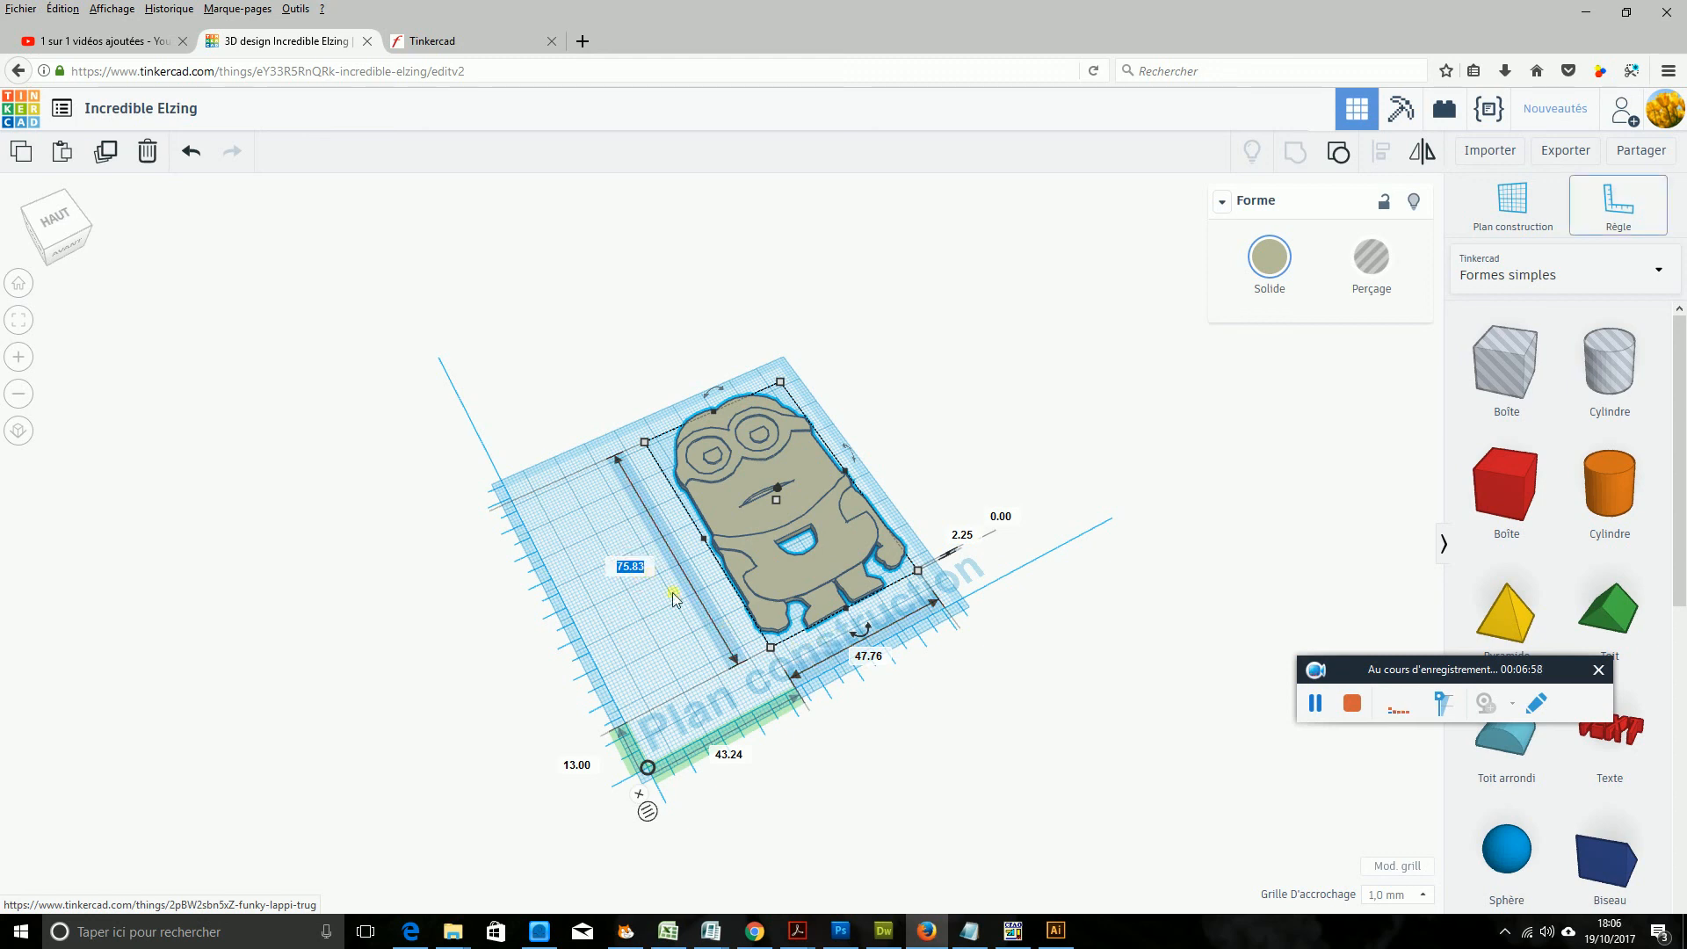
{"action": "type", "text": "50"}
{"action": "key", "text": "Return"}
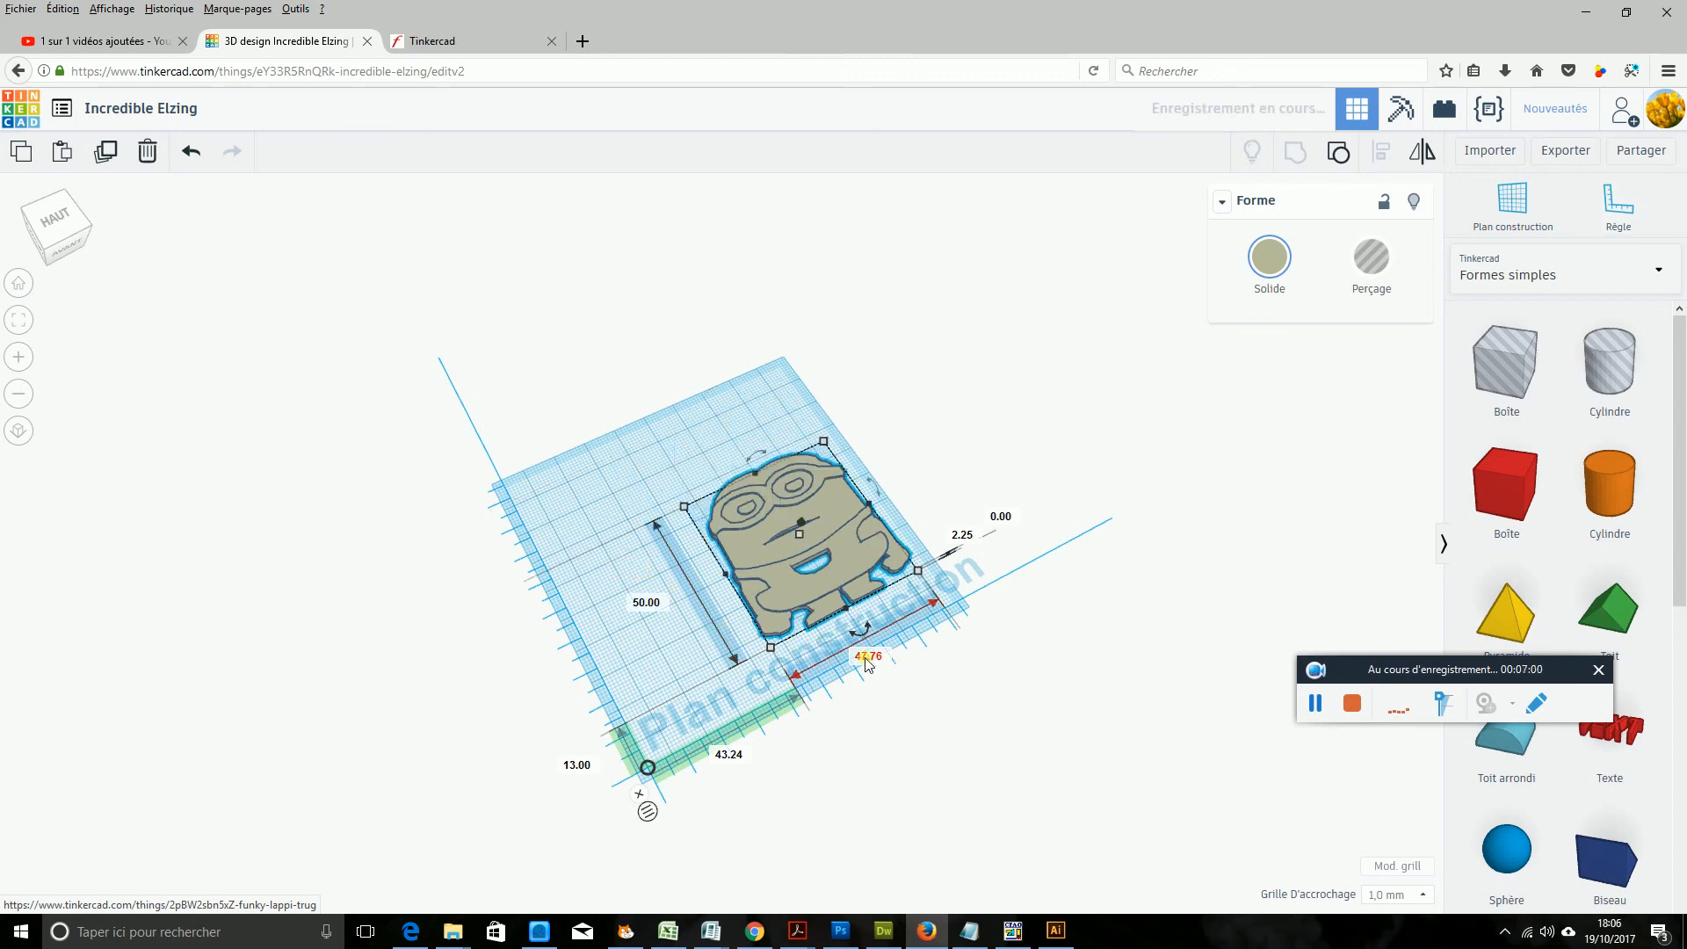
{"action": "left_click", "coordinate": [867, 661]}
{"action": "type", "text": "30"}
{"action": "key", "text": "Return"}
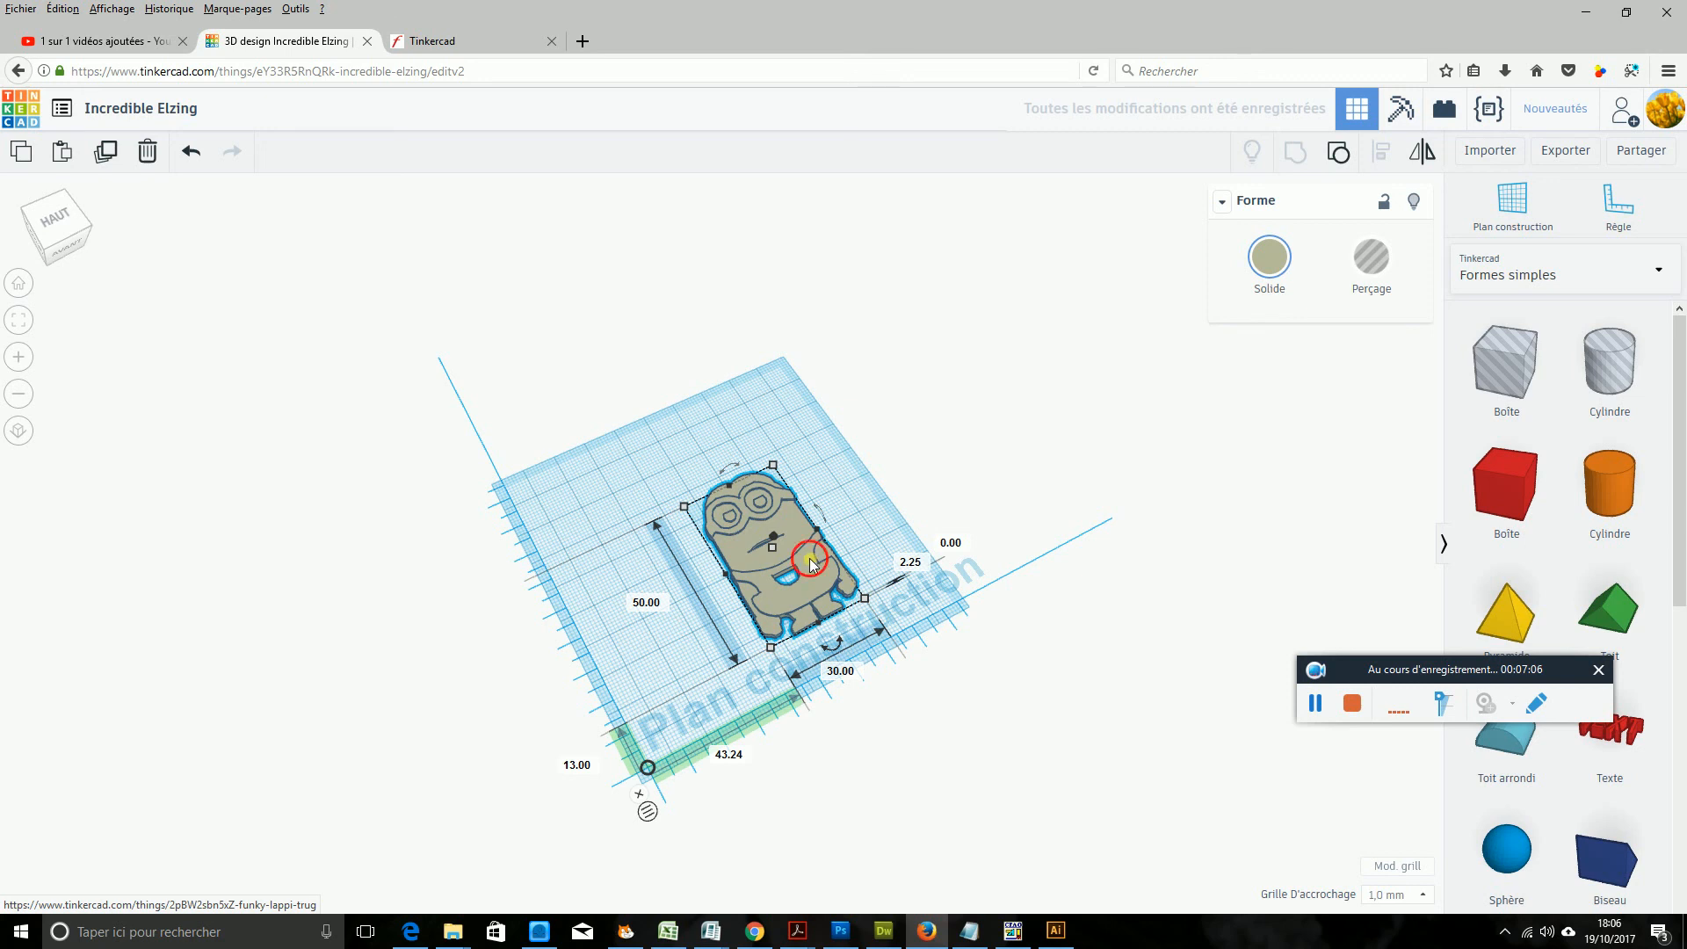
- Resize the minion to 40 mm long and 25 mm wide, and place it about 65 mm by 28 mm from the ruler origin
{"action": "left_click_drag", "start_coordinate": [810, 557], "coordinate": [837, 511]}
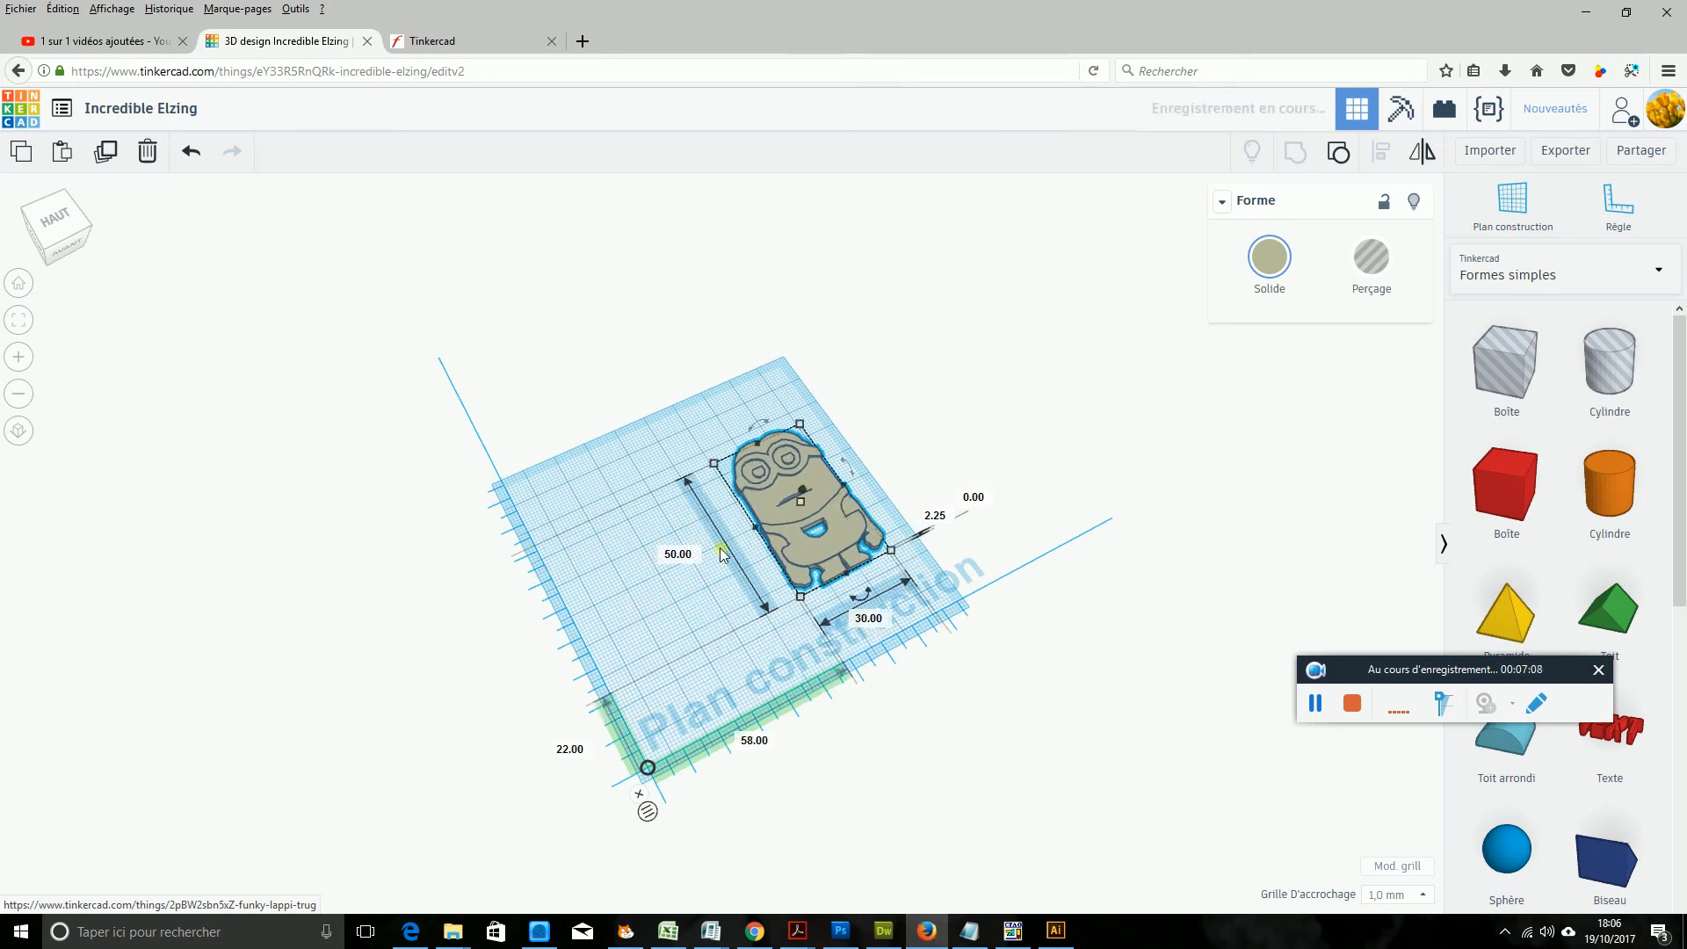
{"action": "left_click", "coordinate": [683, 558]}
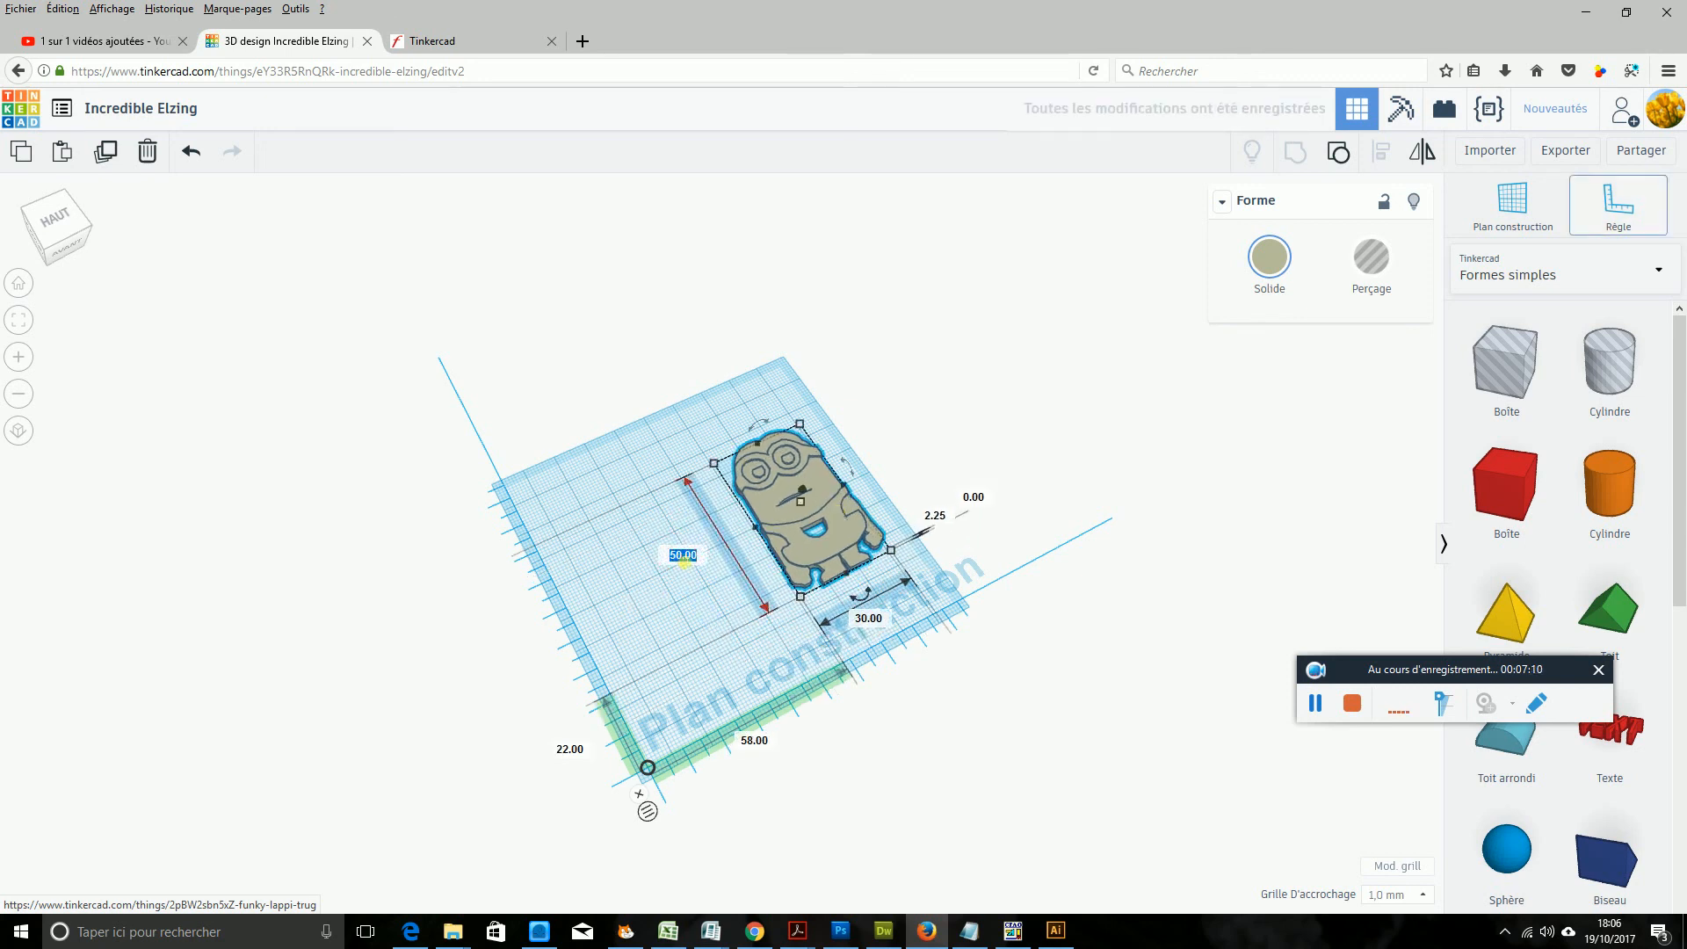
{"action": "left_click", "coordinate": [872, 620]}
{"action": "type", "text": "25"}
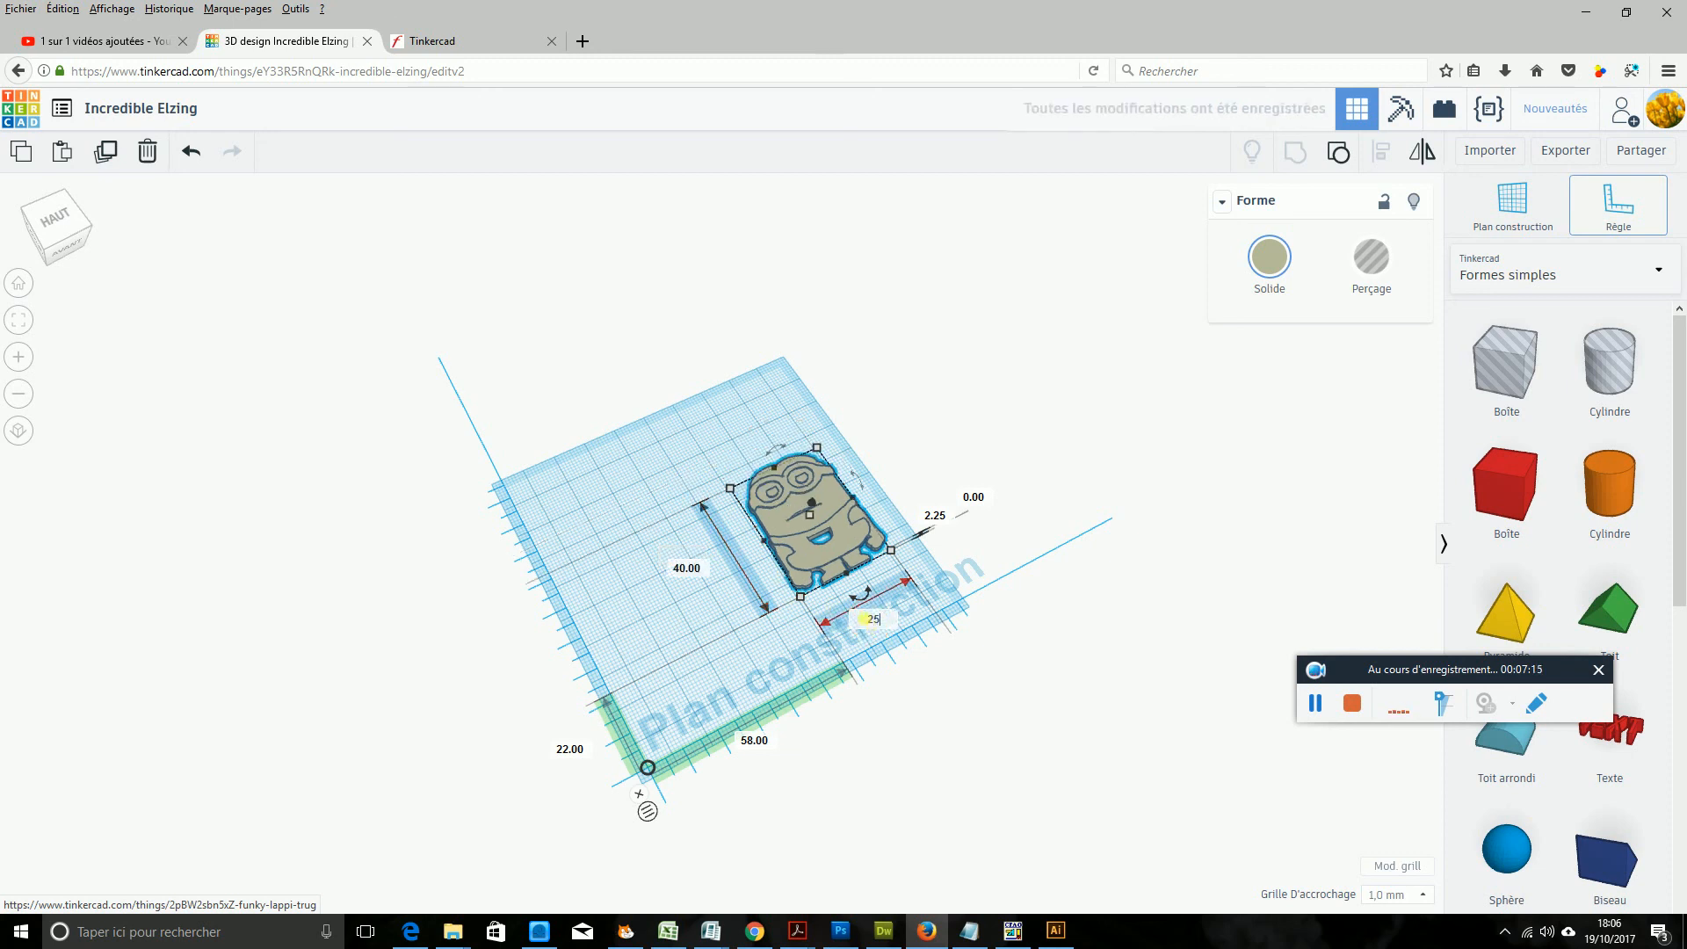
{"action": "key", "text": "Return"}
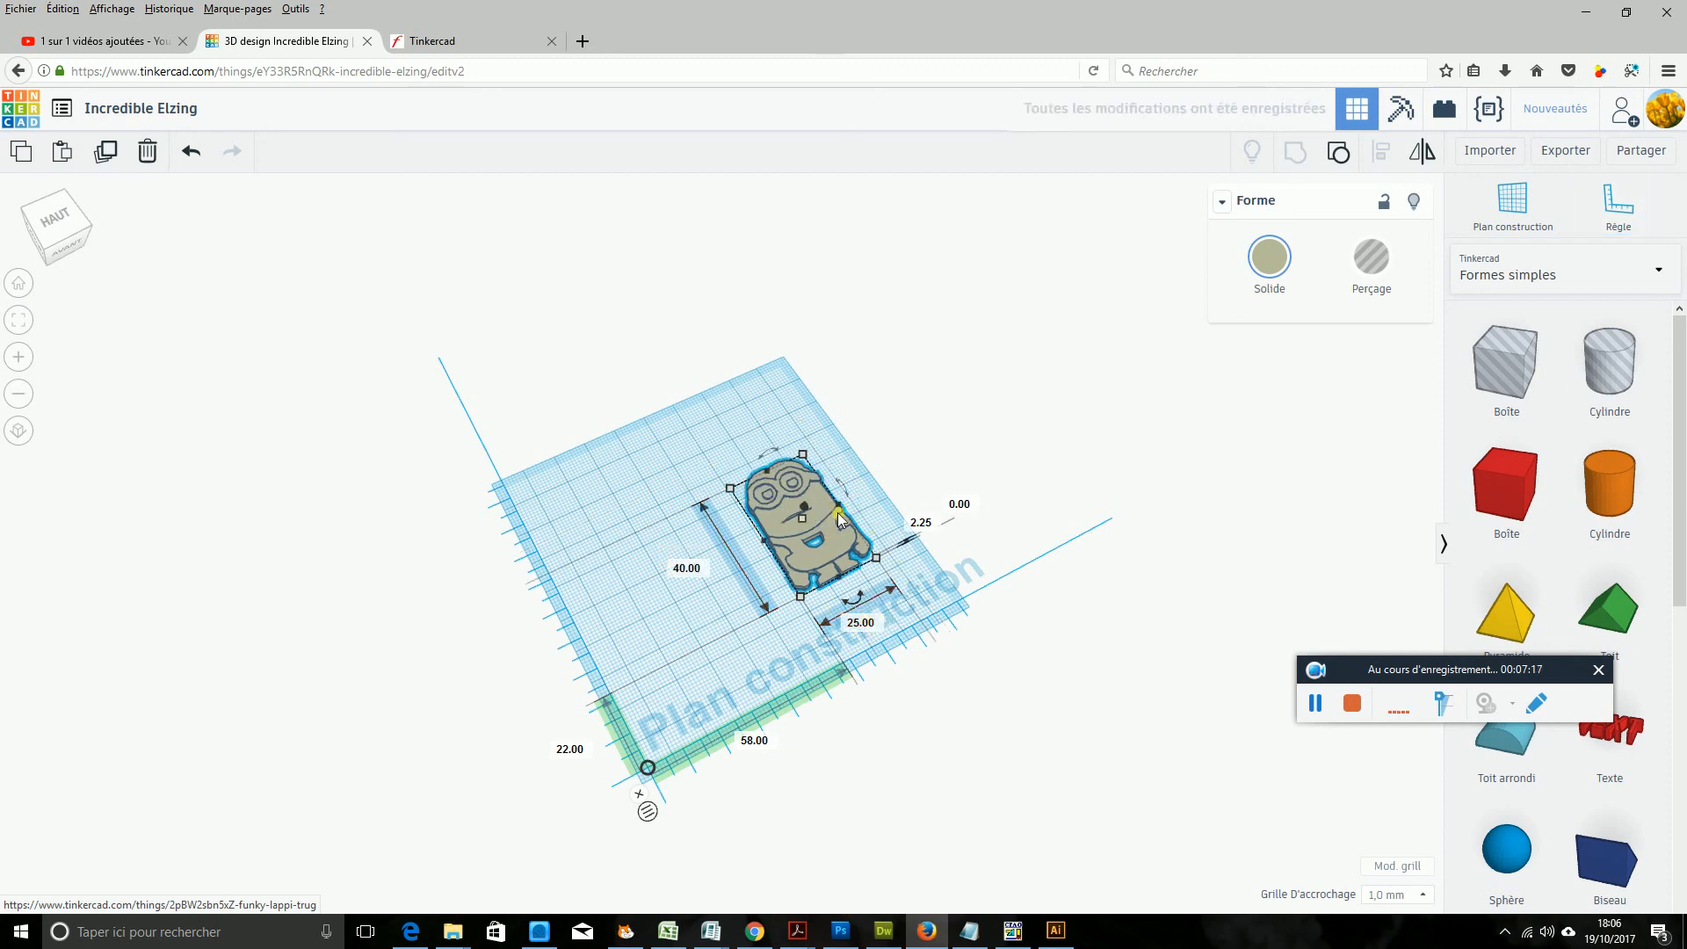
{"action": "left_click_drag", "start_coordinate": [837, 513], "coordinate": [846, 494]}
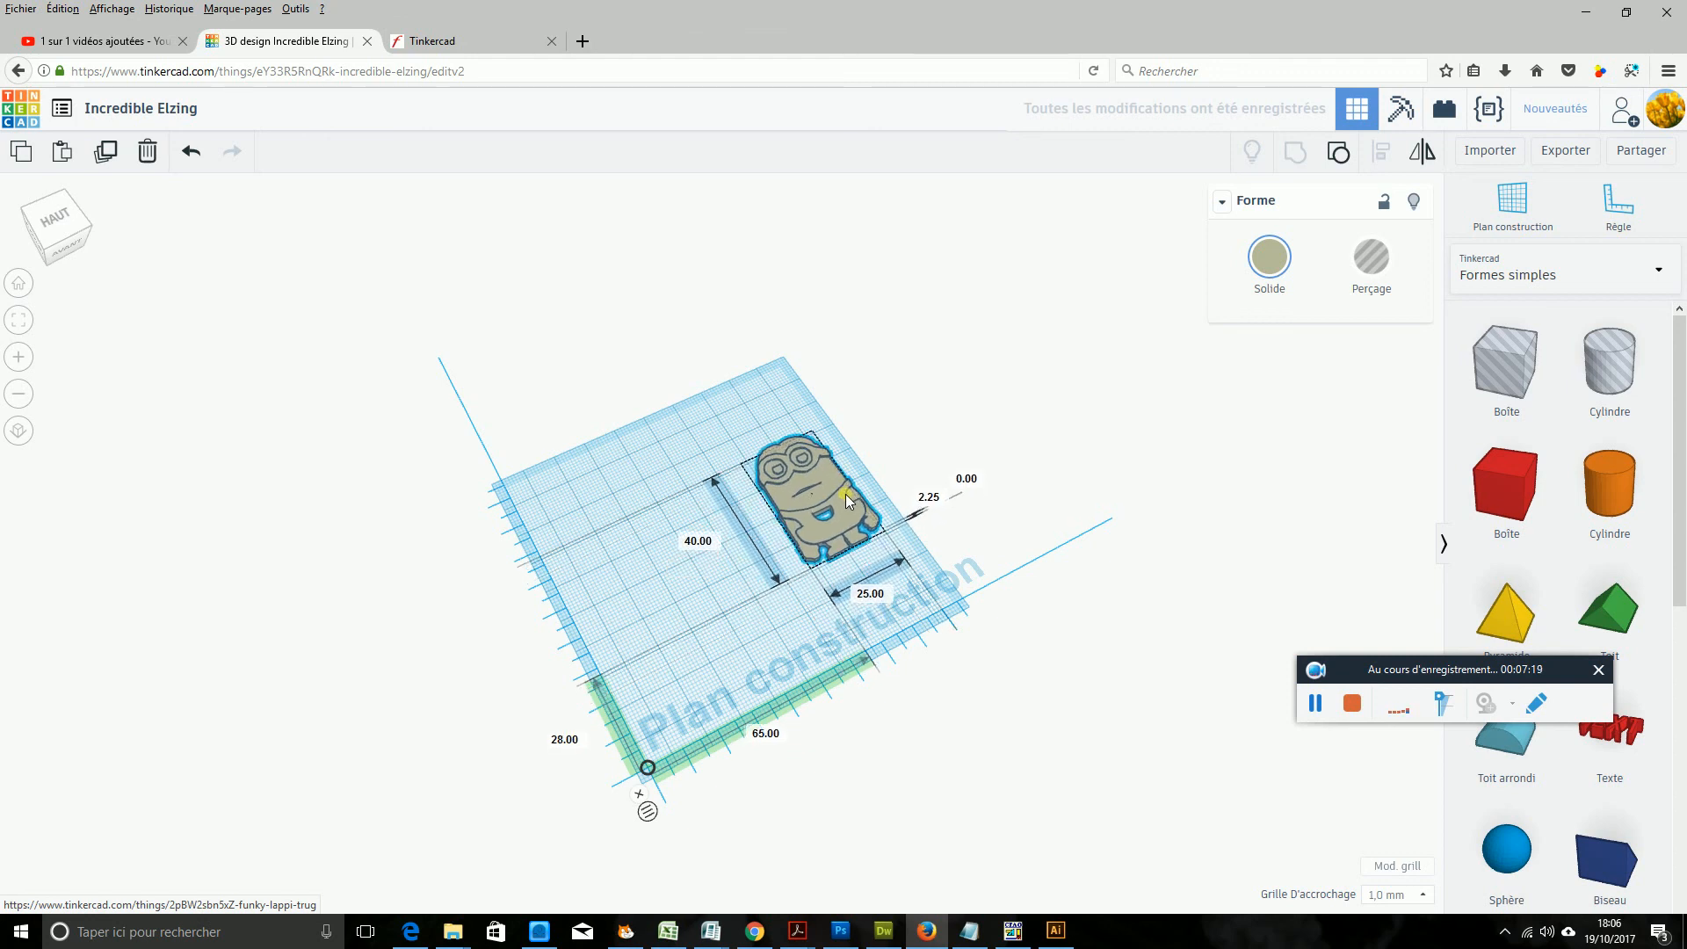
{"action": "left_click", "coordinate": [982, 566]}
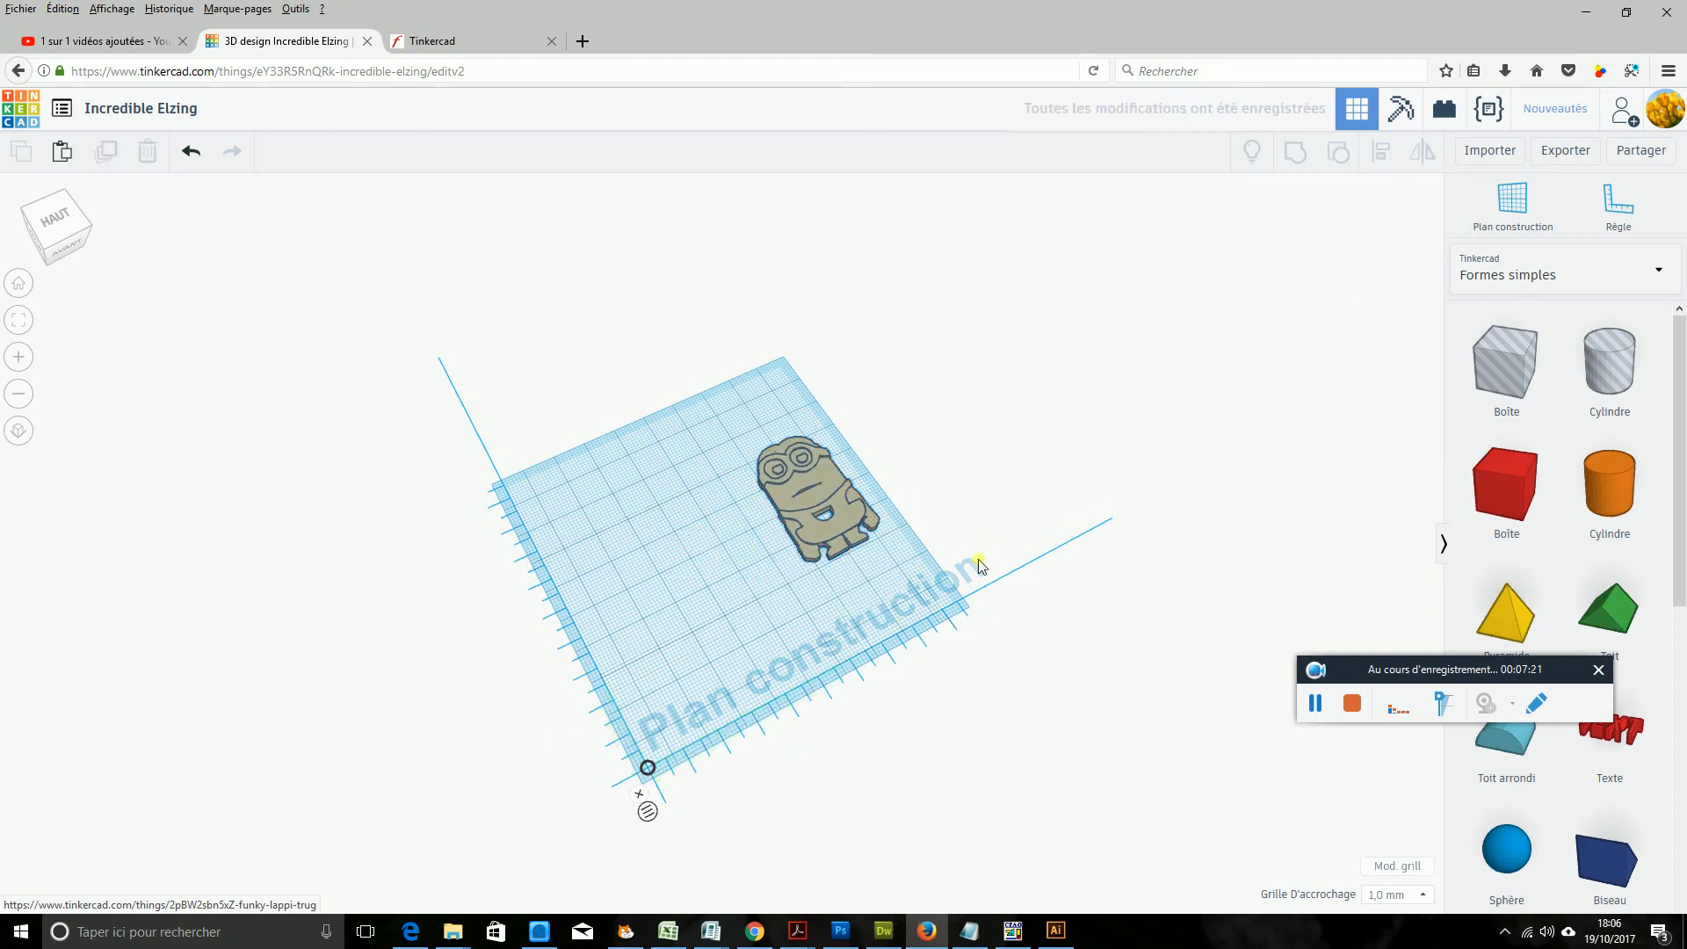